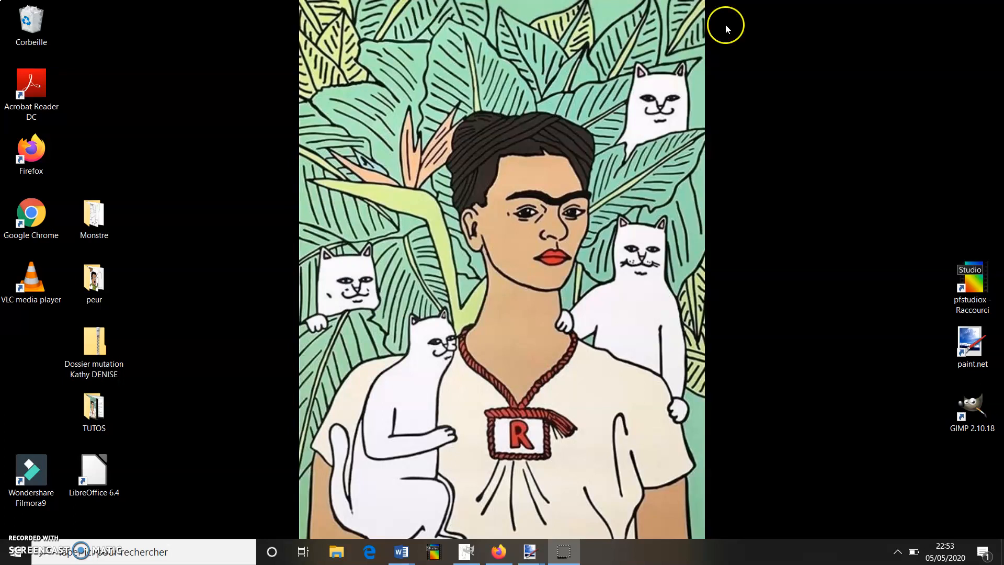
double_click(100, 212)
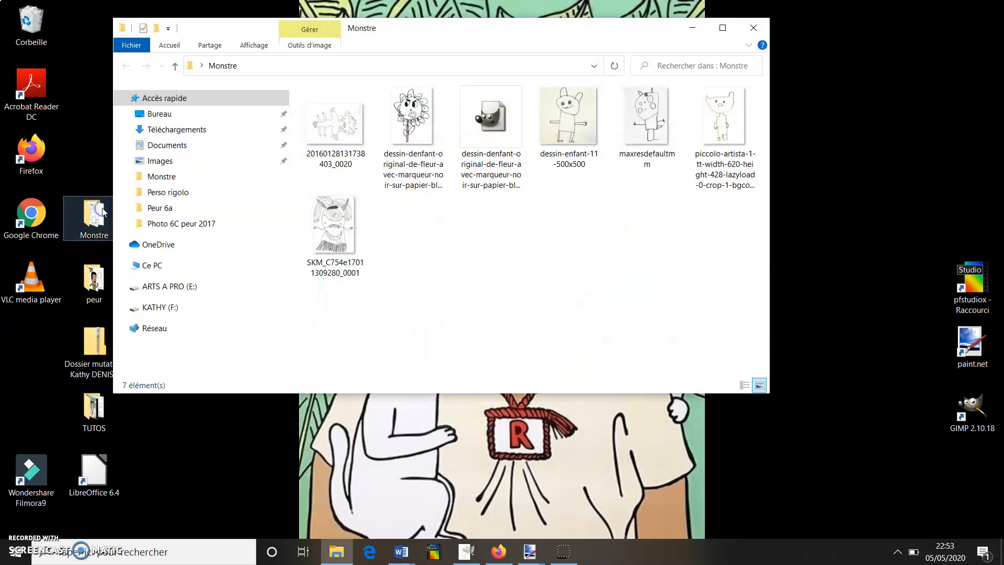
left_click(439, 186)
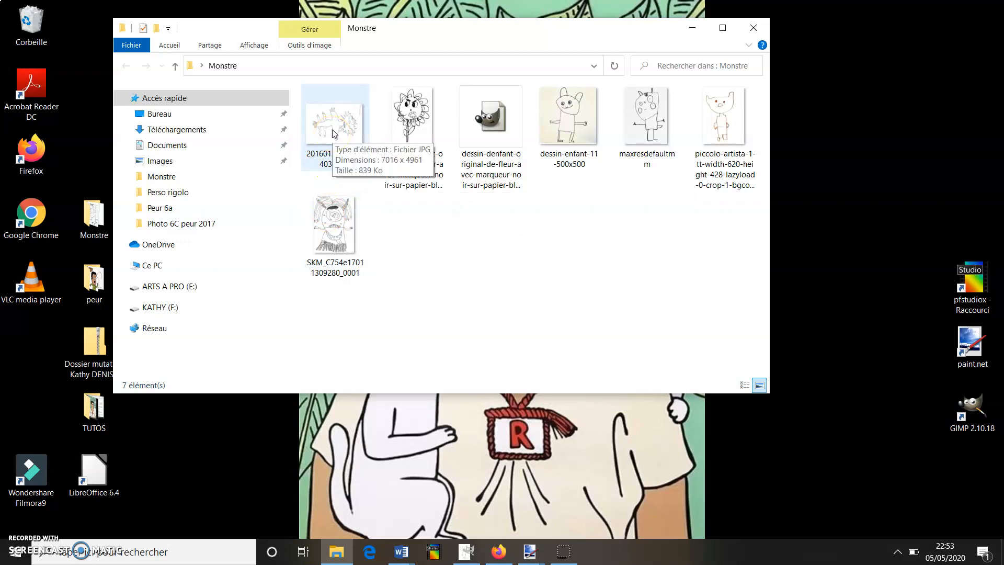
left_click_drag(337, 129, 338, 131)
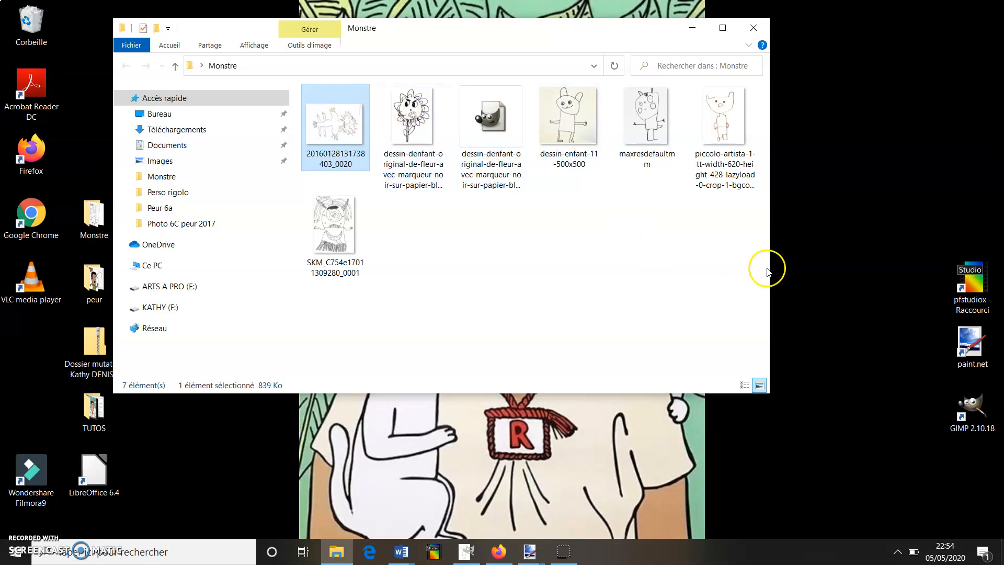
Switch to paint.net and open the image dessin-enfant-11-500x500 from the Monstre folder on the desktop
left_click(948, 358)
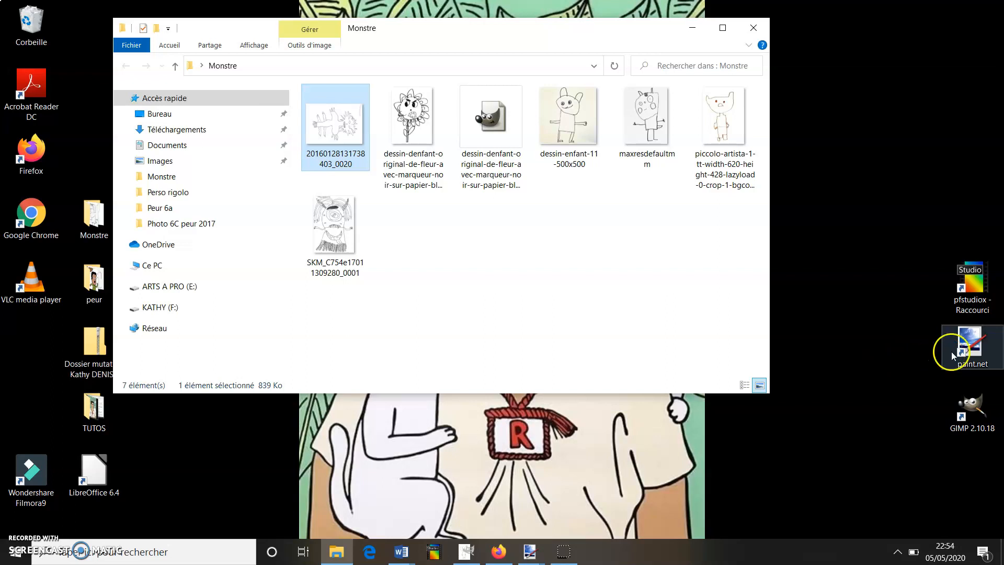
double_click(979, 345)
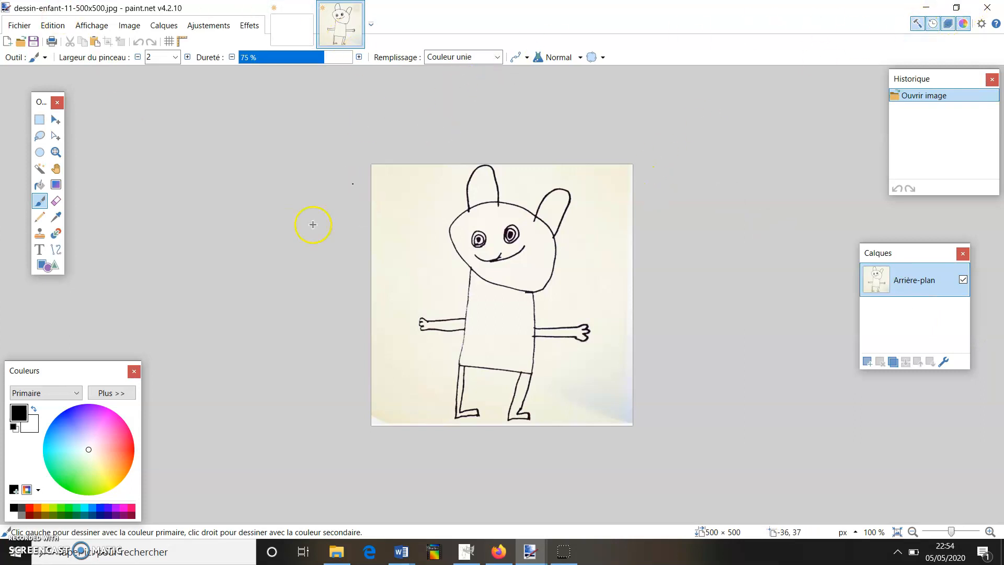
left_click(17, 25)
left_click(24, 60)
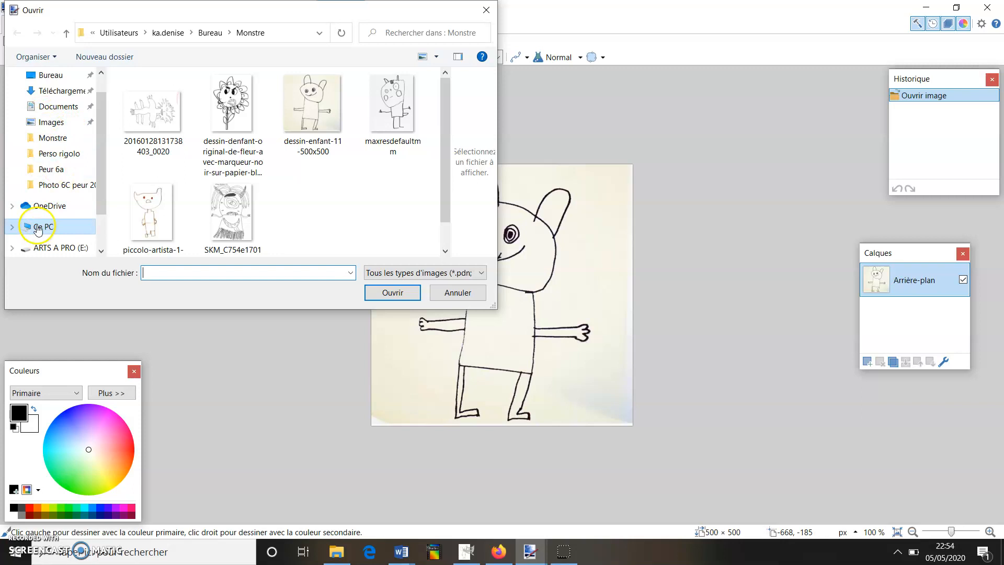
left_click(52, 75)
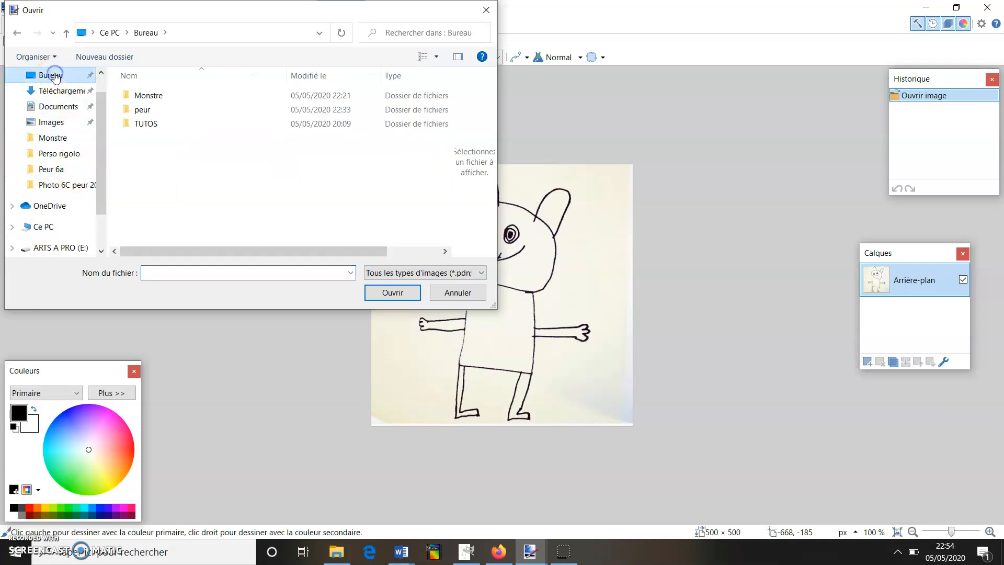
double_click(143, 108)
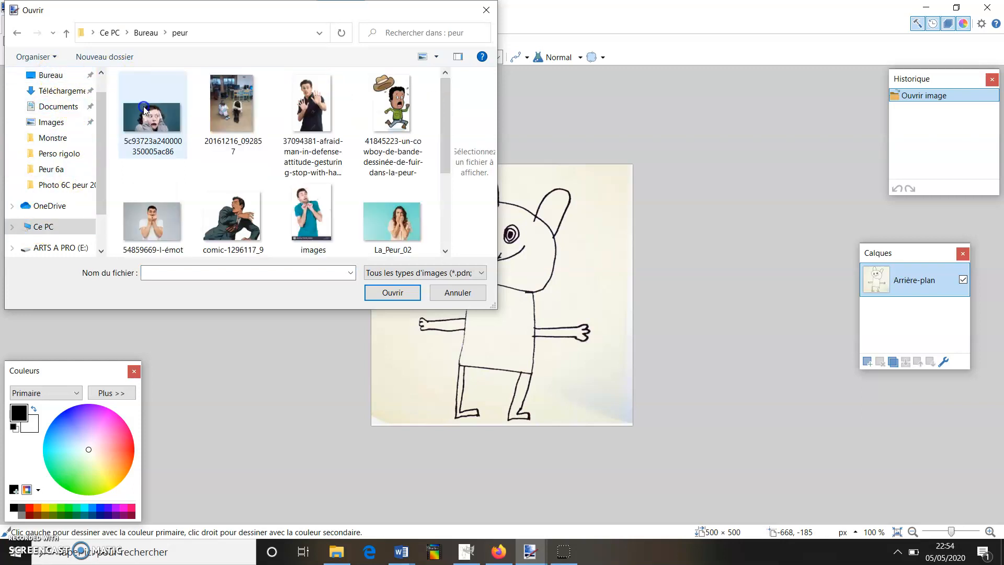
left_click(14, 33)
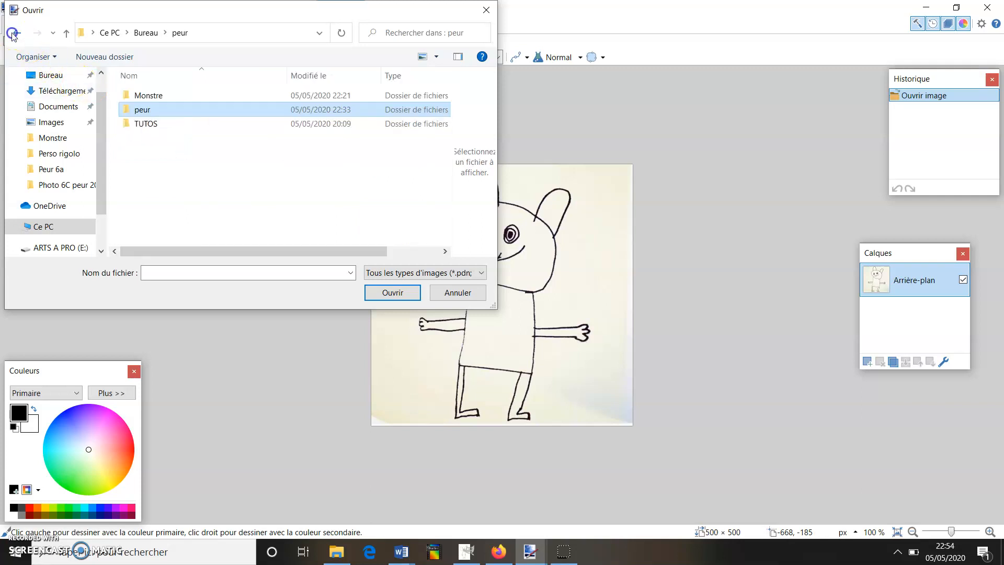
double_click(138, 96)
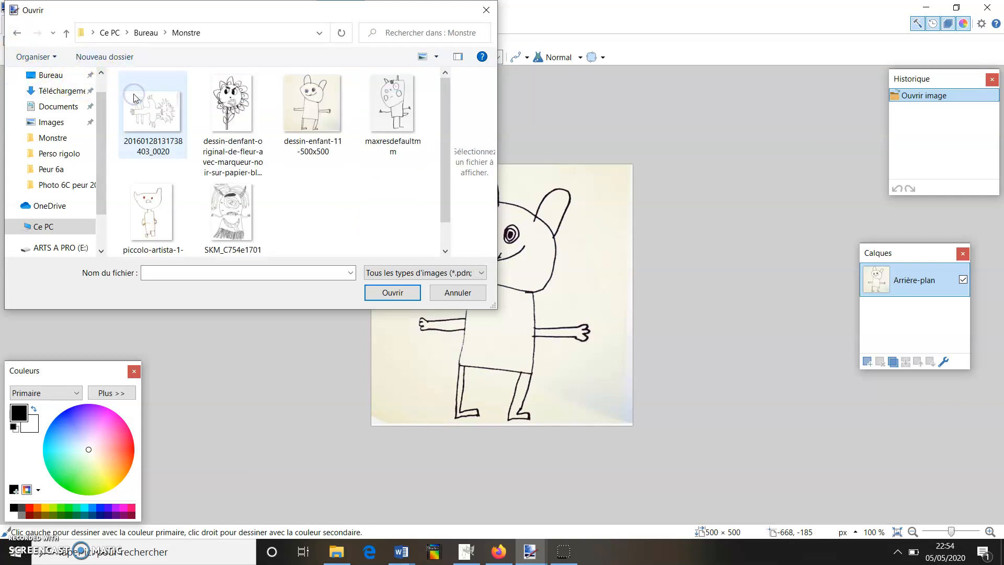
left_click(316, 126)
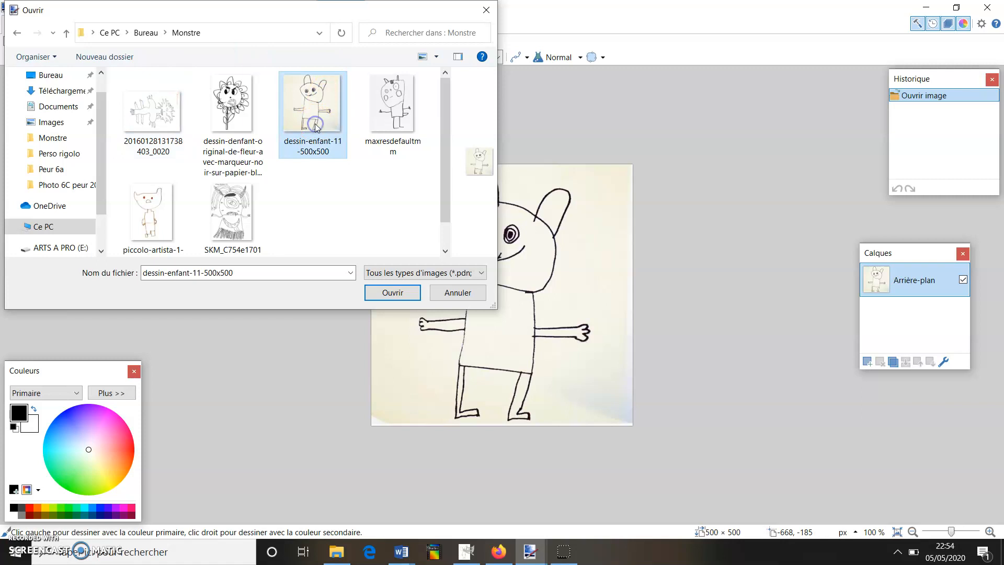
left_click(397, 297)
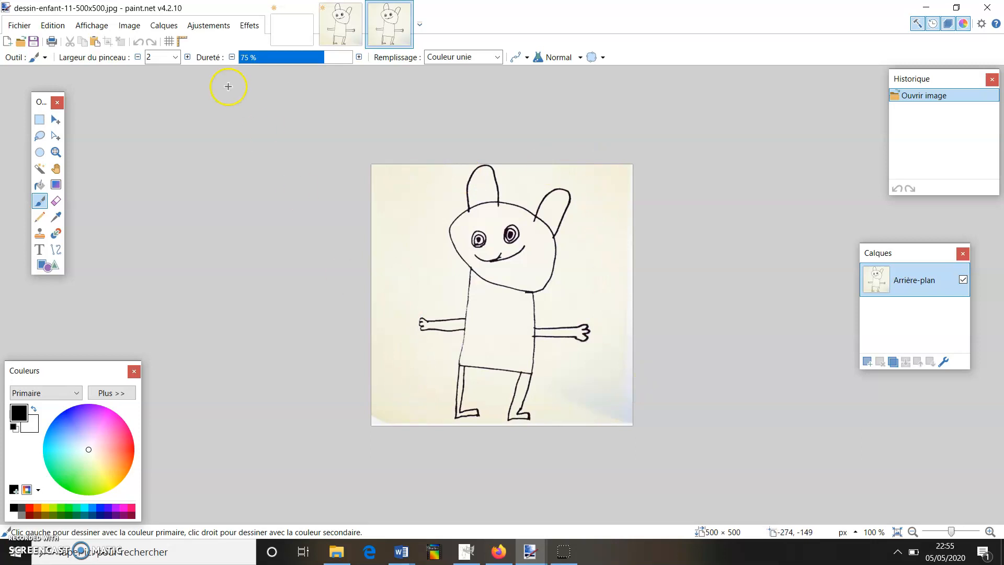
Flip the whole monster drawing horizontally and flip it back the same way
left_click(93, 25)
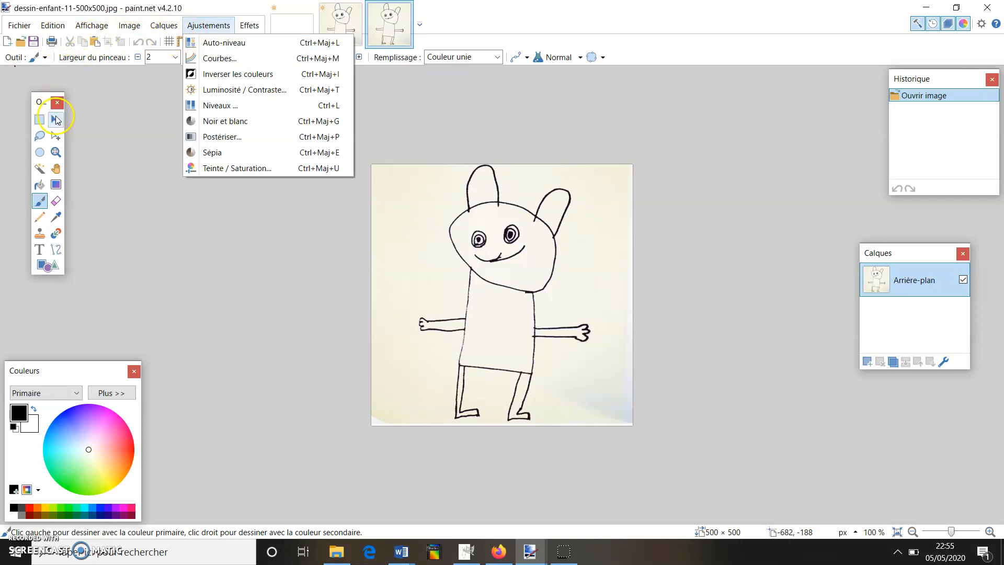
left_click(124, 132)
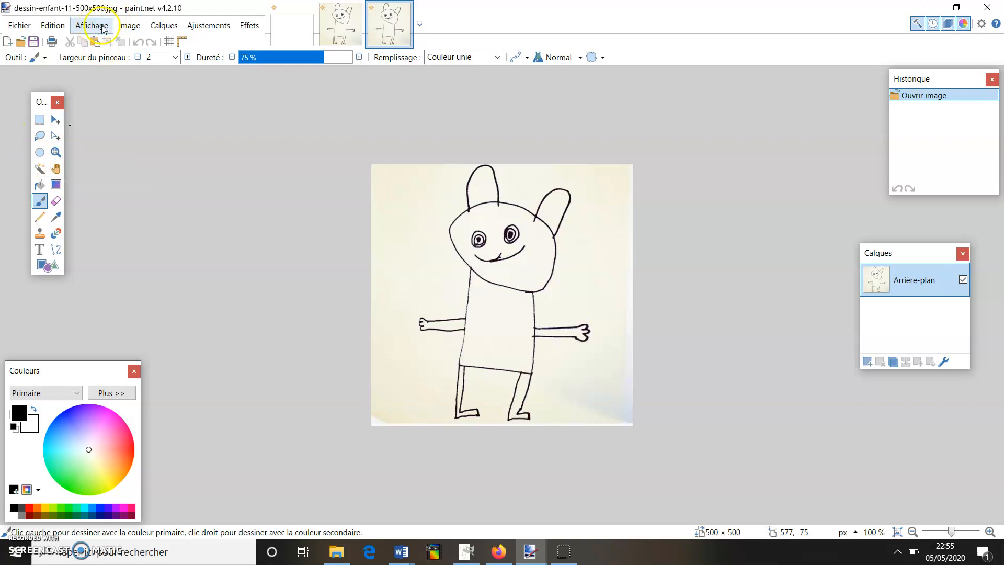
left_click(135, 28)
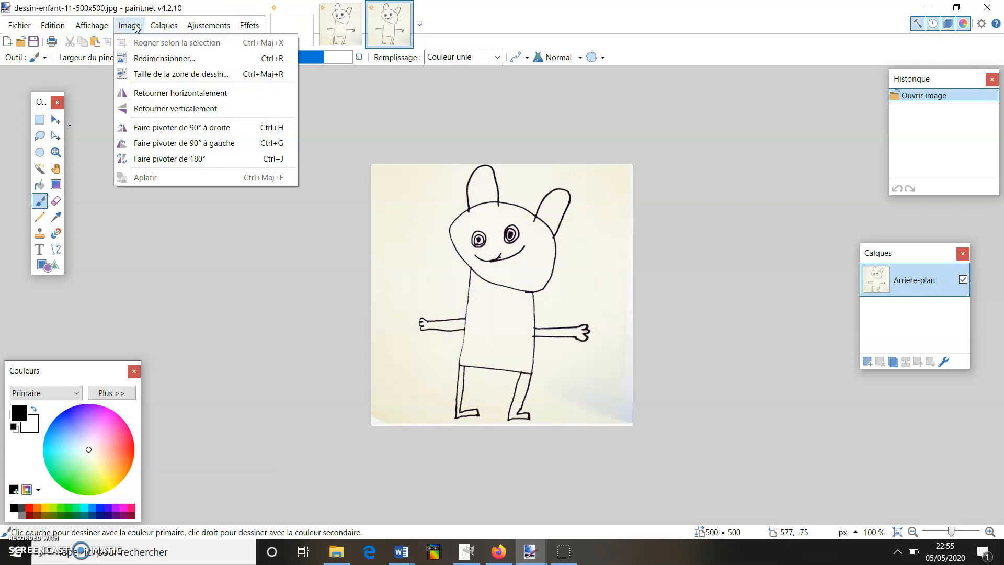
left_click(143, 94)
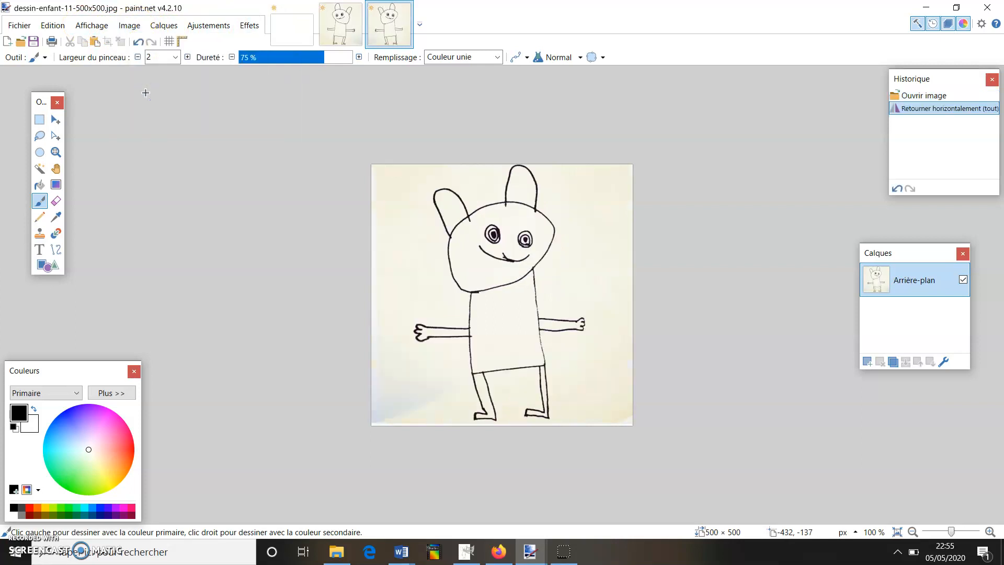
left_click(130, 25)
left_click(141, 93)
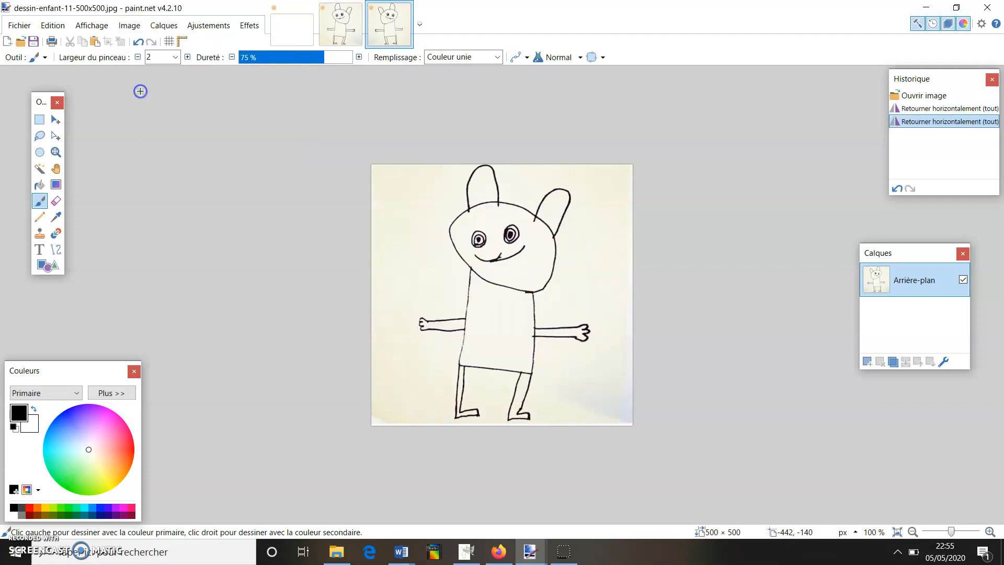
Rotate the drawing 90° right, 180°, and three times 90° left to bring it back upright
left_click(129, 25)
left_click(146, 127)
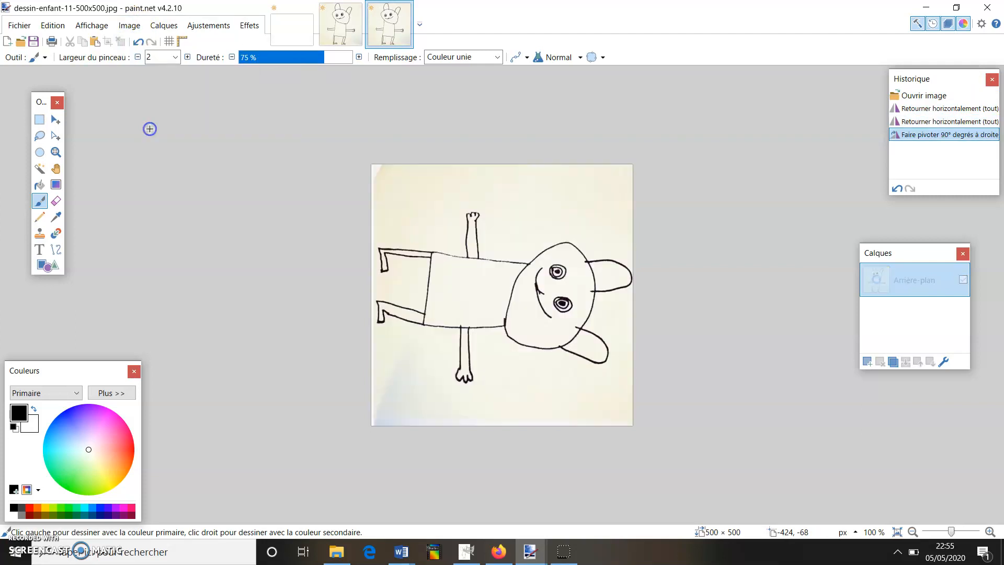
left_click(130, 25)
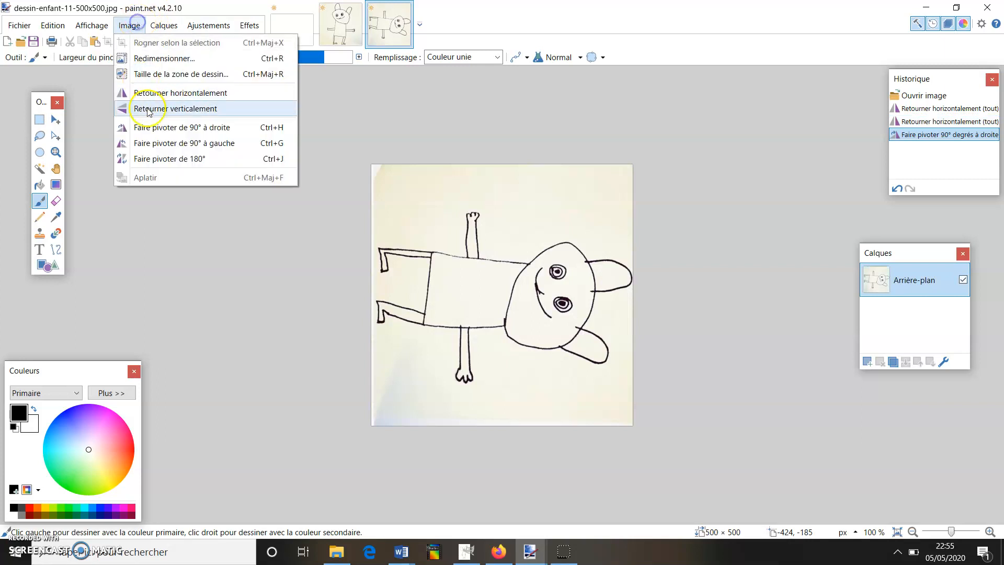
left_click(157, 159)
left_click(130, 25)
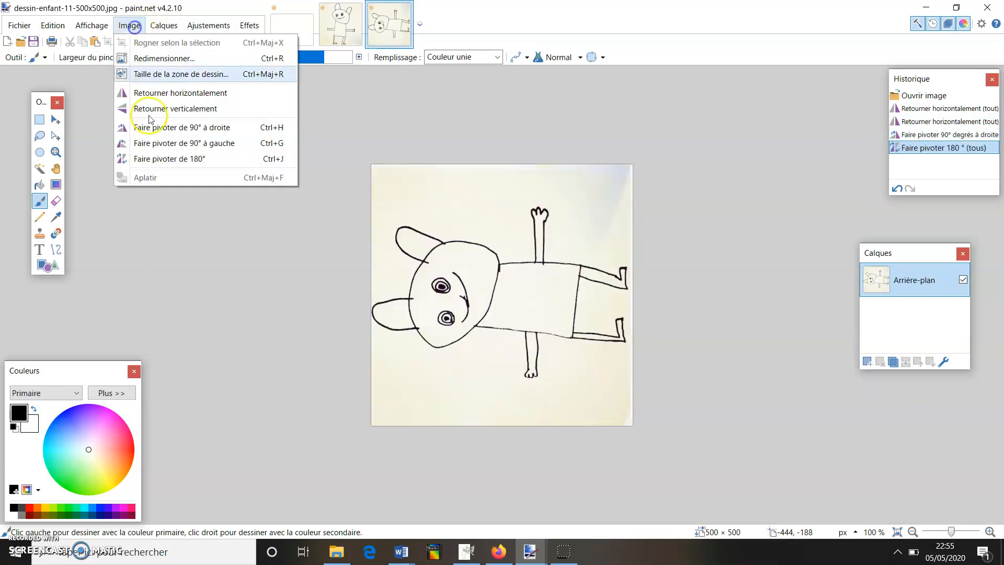
left_click(159, 144)
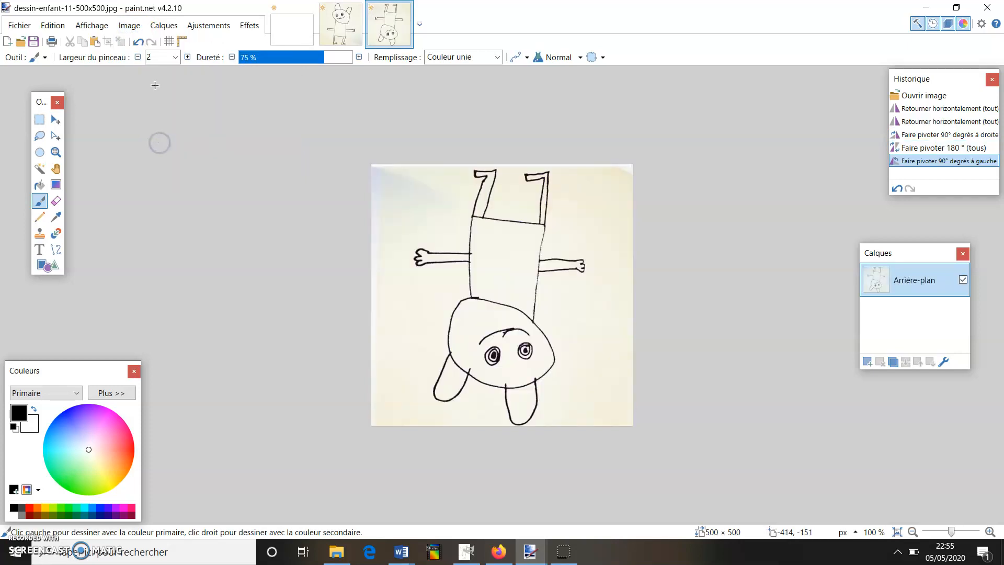
left_click(140, 25)
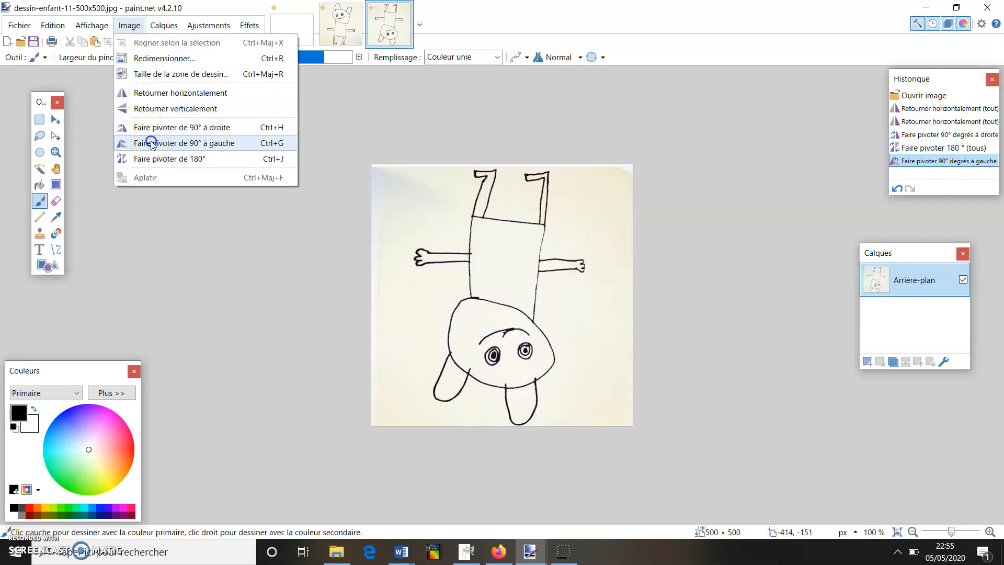
left_click(150, 142)
left_click(129, 27)
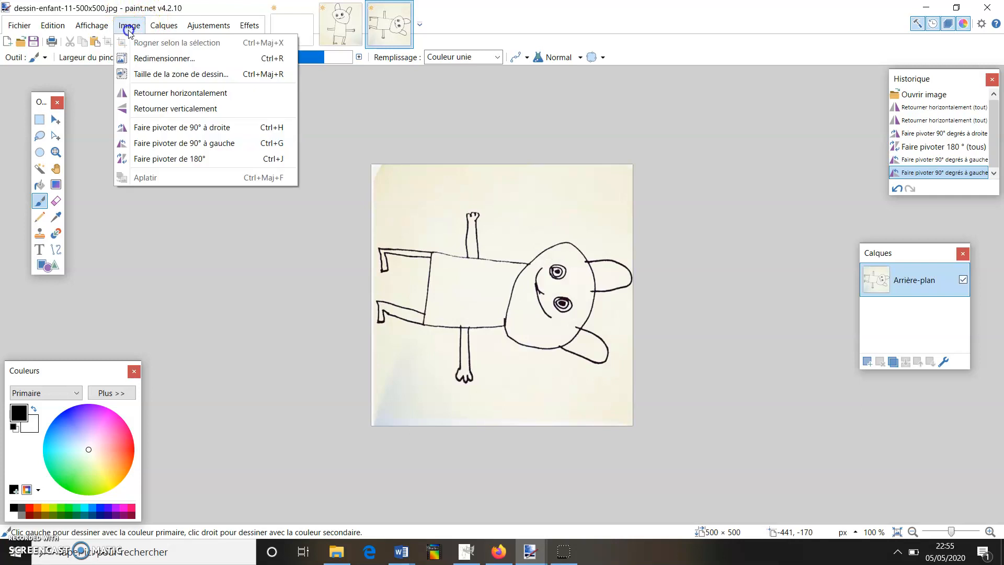
left_click(149, 141)
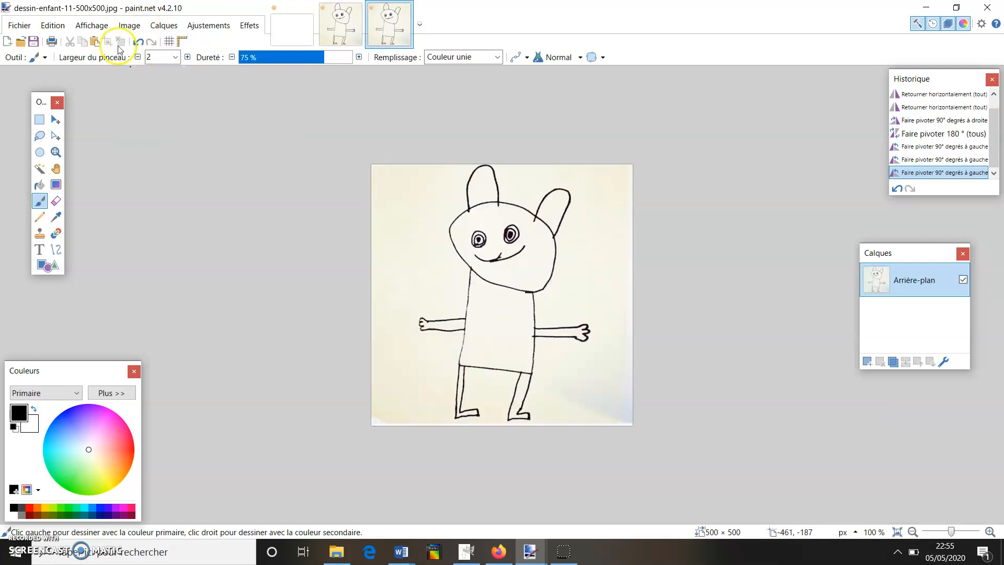
Convert the monster drawing to black and white
left_click(89, 24)
left_click(89, 23)
left_click(159, 25)
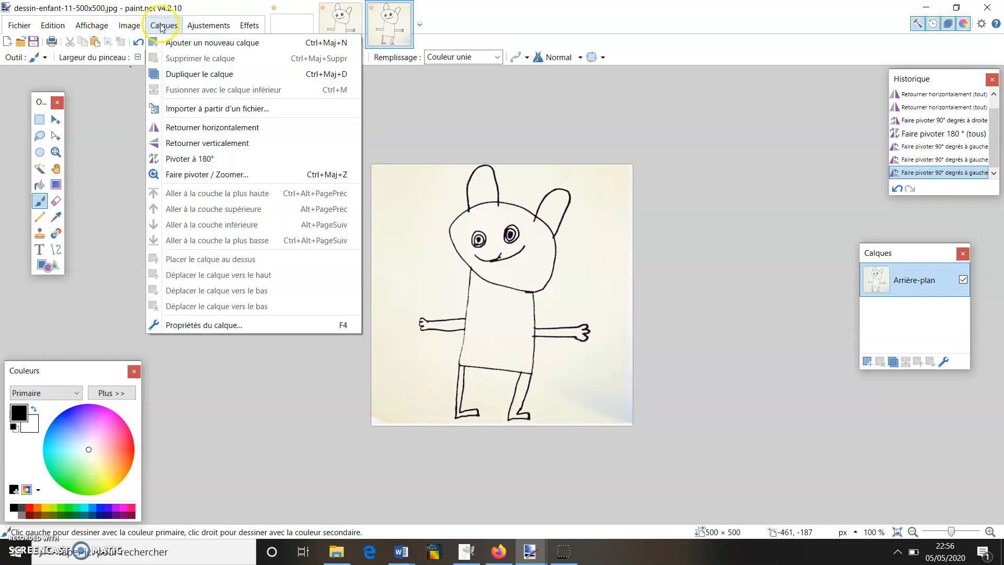
mouse_move(140, 28)
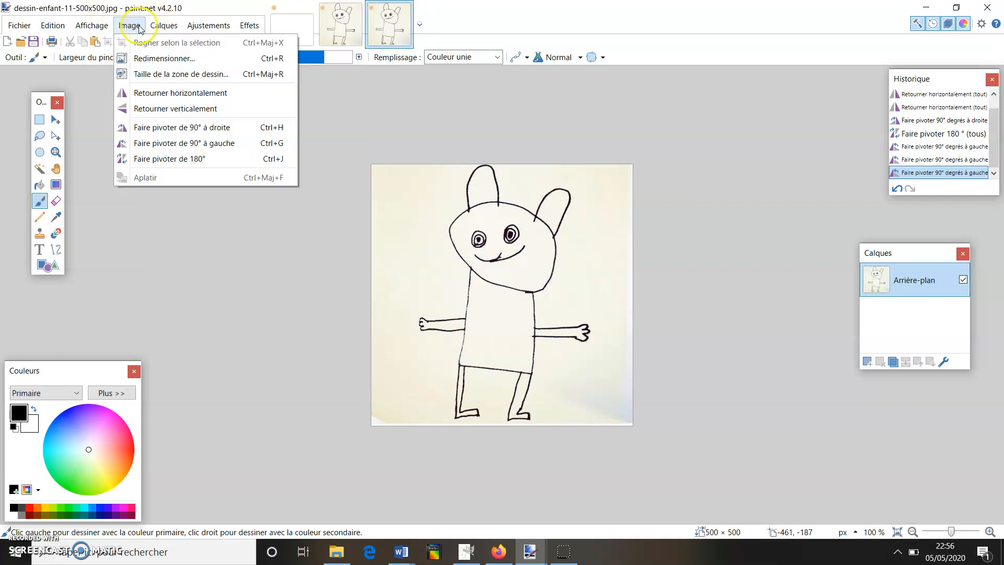
mouse_move(198, 29)
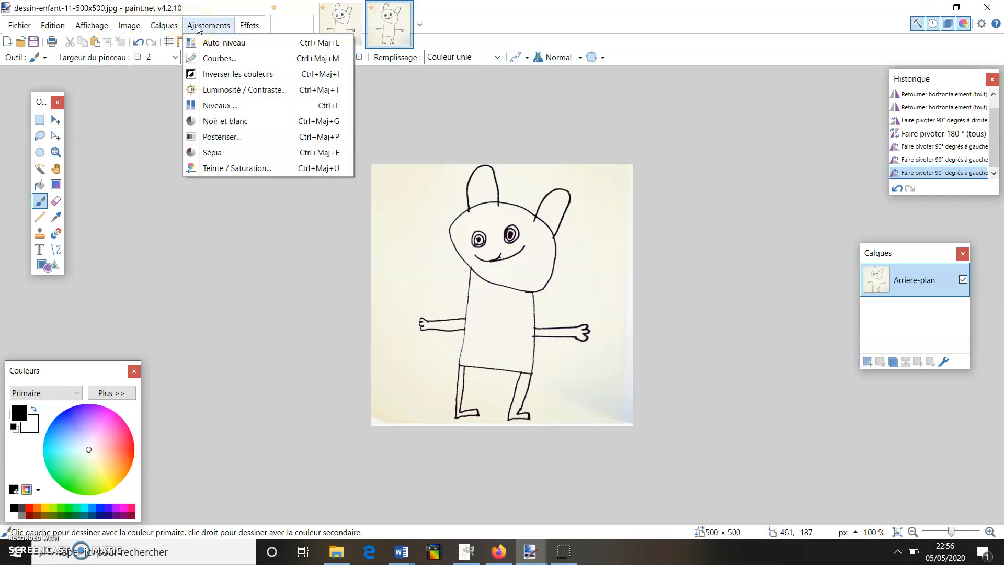
left_click(226, 123)
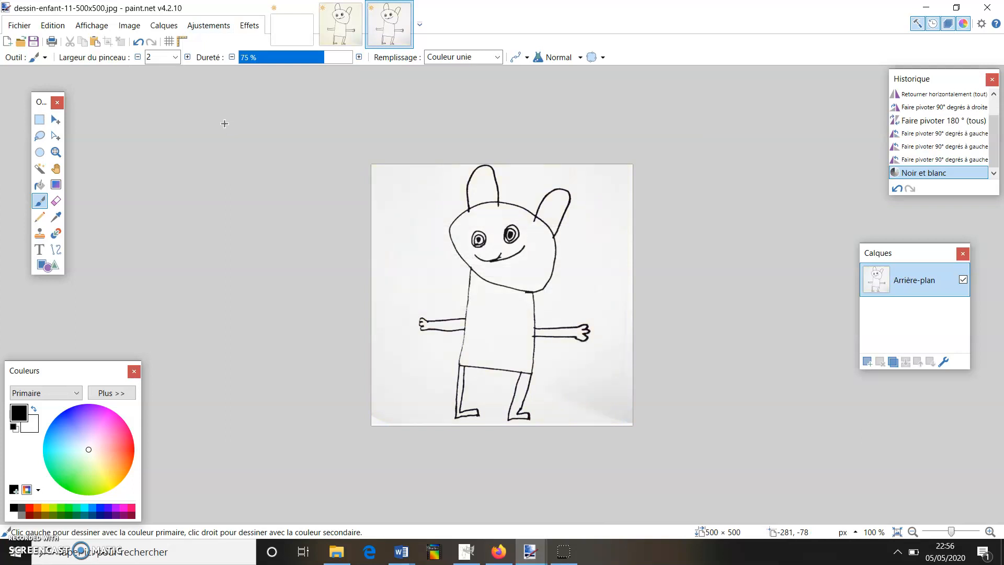
Try the Levels adjustment with output gamma 0,54 and output white 233, as well as automatic levels, and cancel it
left_click(165, 25)
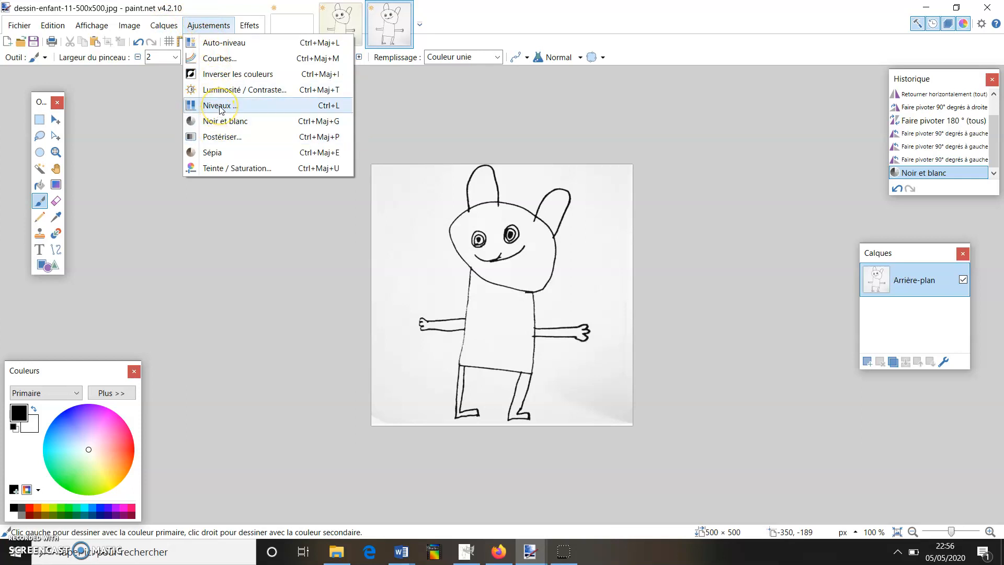
left_click(219, 106)
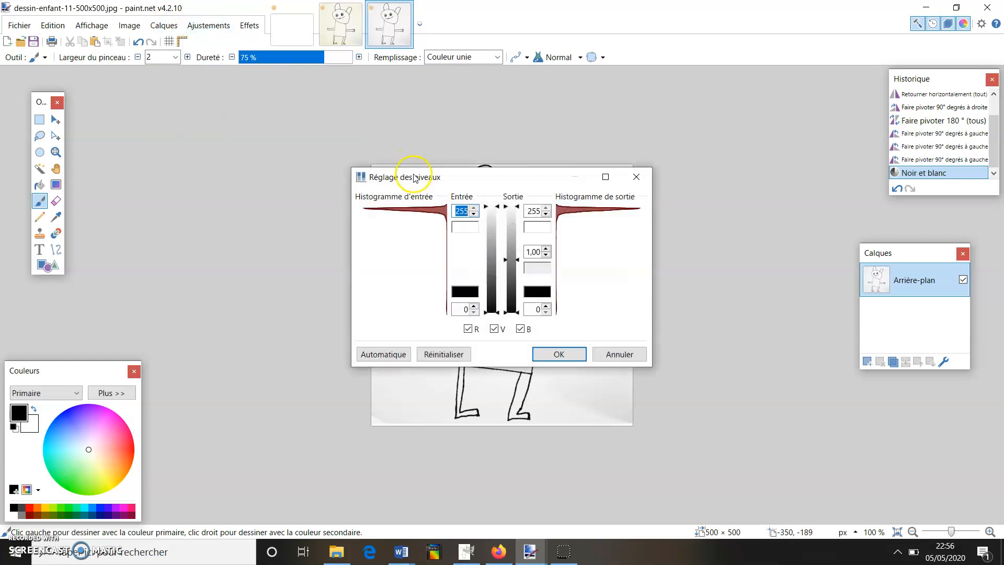
left_click_drag(513, 180, 244, 137)
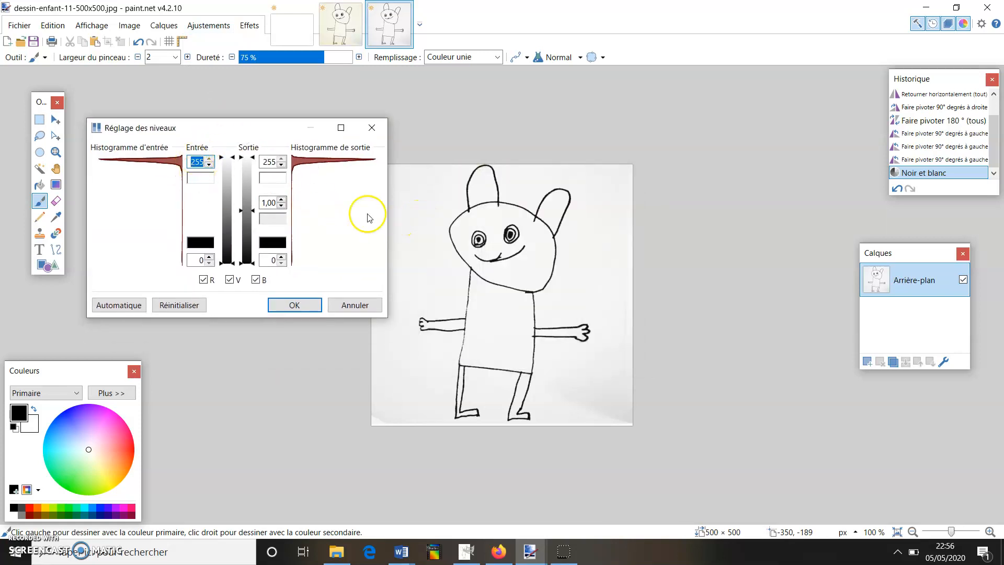
mouse_move(250, 209)
left_mouse_down()
mouse_move(243, 161)
mouse_move(247, 190)
left_mouse_up()
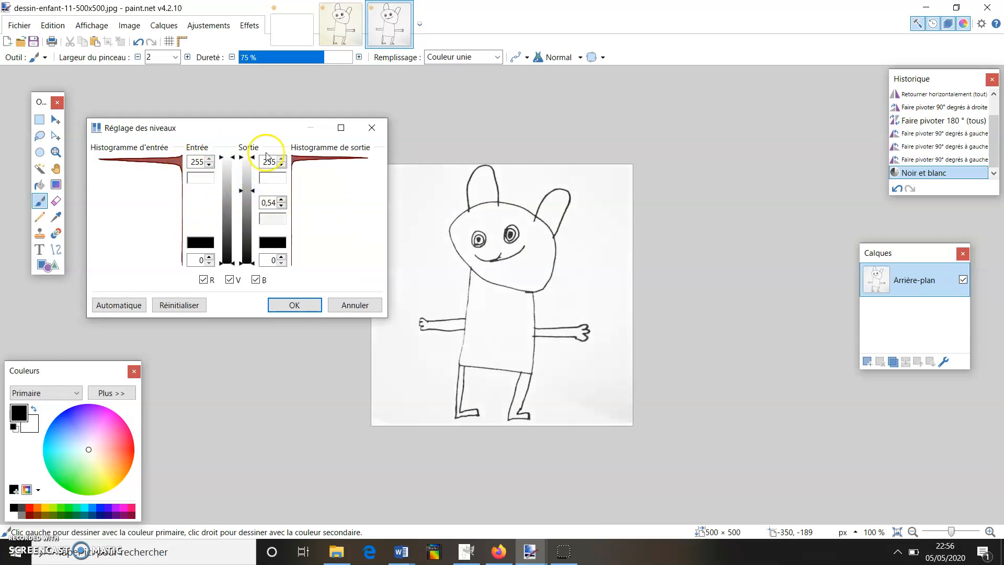
mouse_move(241, 162)
left_mouse_down()
mouse_move(240, 197)
mouse_move(238, 166)
left_mouse_up()
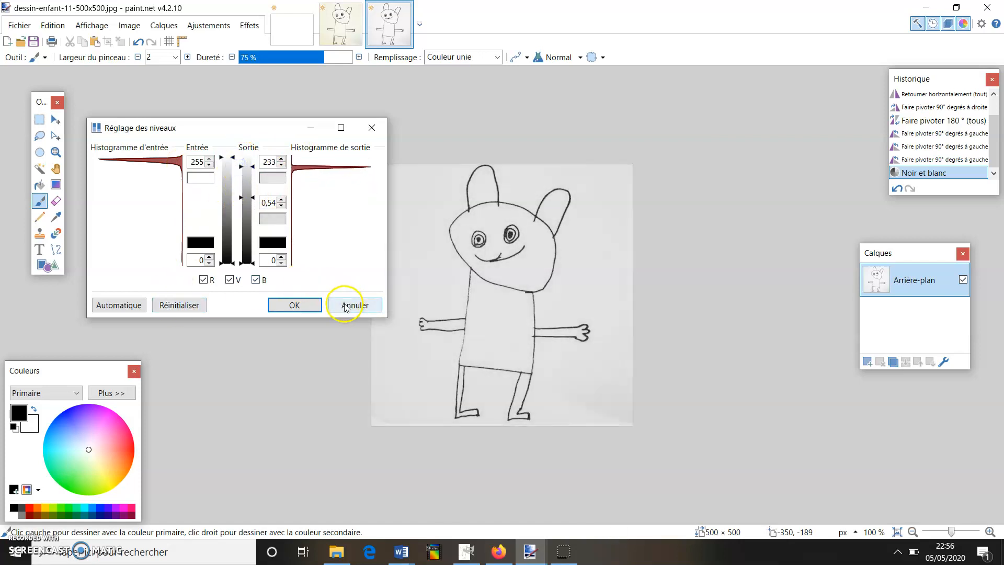
left_click(137, 305)
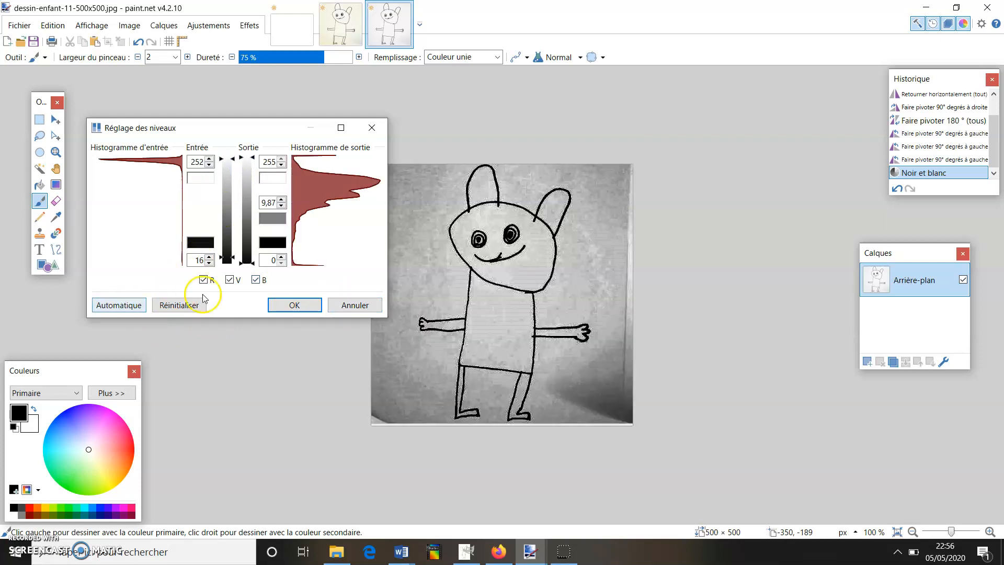
left_click(352, 304)
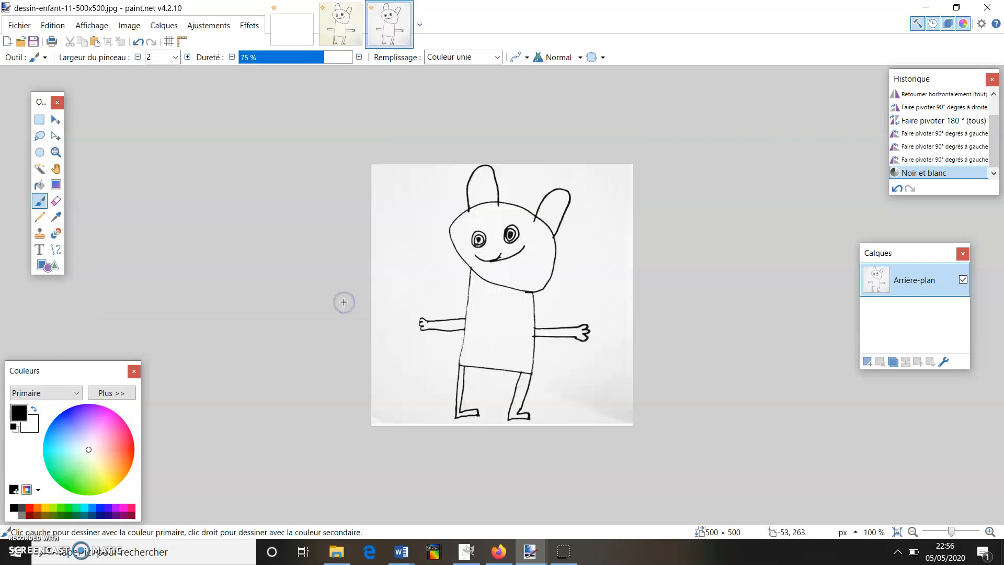
Brighten the drawing's grey background to white with a Luminosity Curves adjustment, raising the curve with three control points
left_click(201, 26)
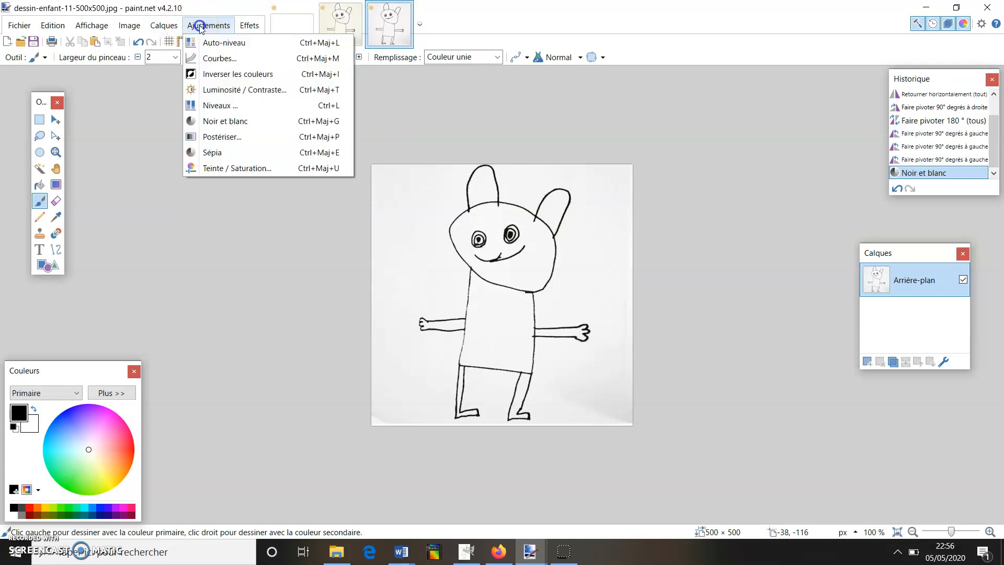
left_click(212, 58)
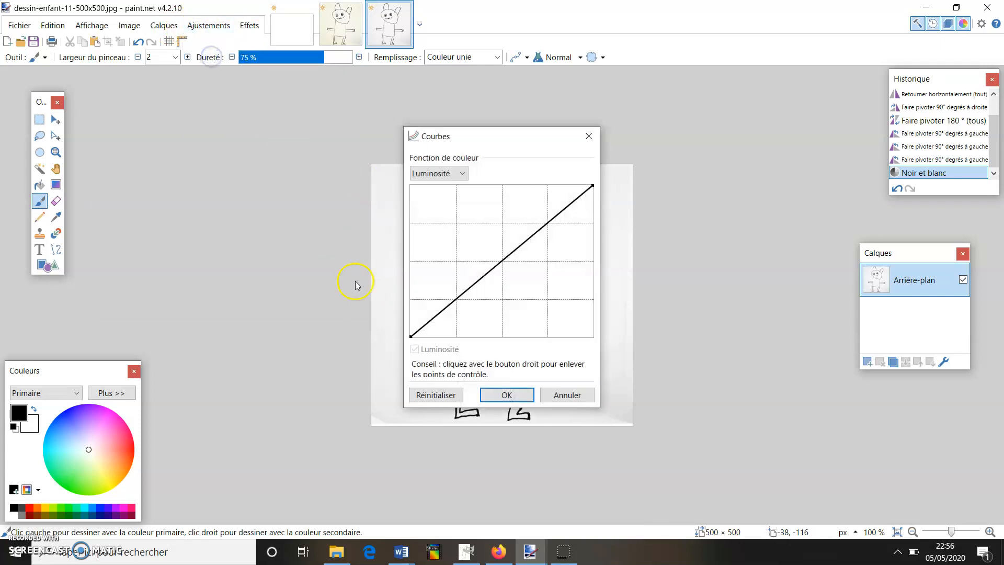
left_click_drag(502, 138, 251, 152)
left_click_drag(256, 271, 283, 241)
left_click(229, 284)
left_click_drag(228, 284, 218, 272)
mouse_move(297, 229)
left_mouse_down()
mouse_move(314, 262)
mouse_move(288, 199)
mouse_move(291, 226)
left_mouse_up()
left_click(268, 408)
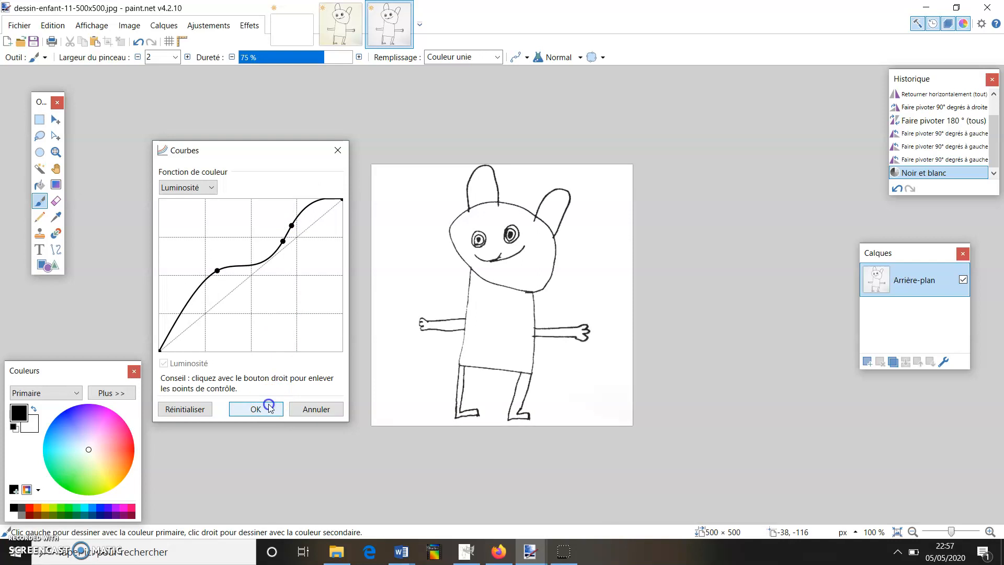
Raise the drawing's contrast with the Brightness / Contrast adjustment so the lines are darker, keeping the background white
left_click(206, 28)
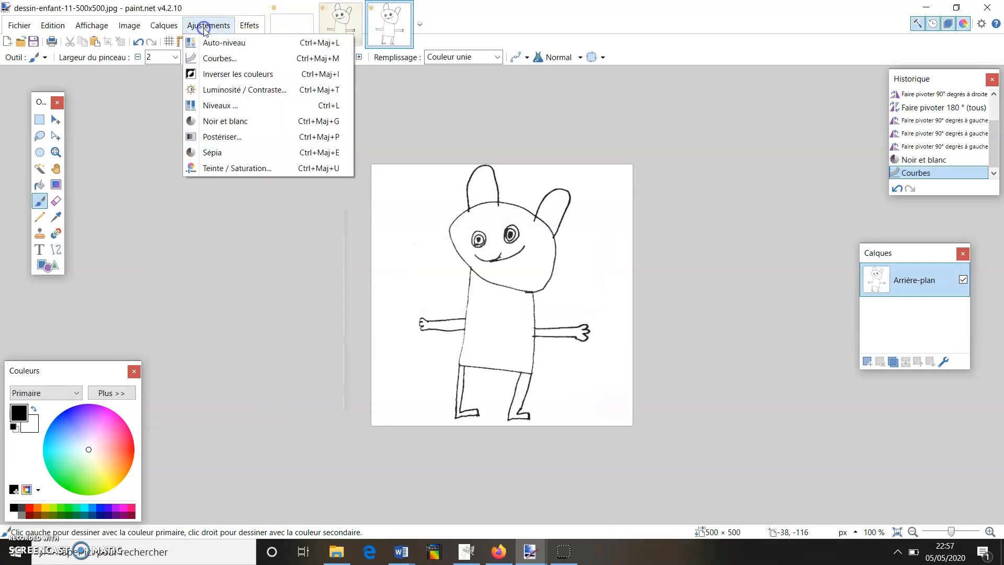
left_click(211, 95)
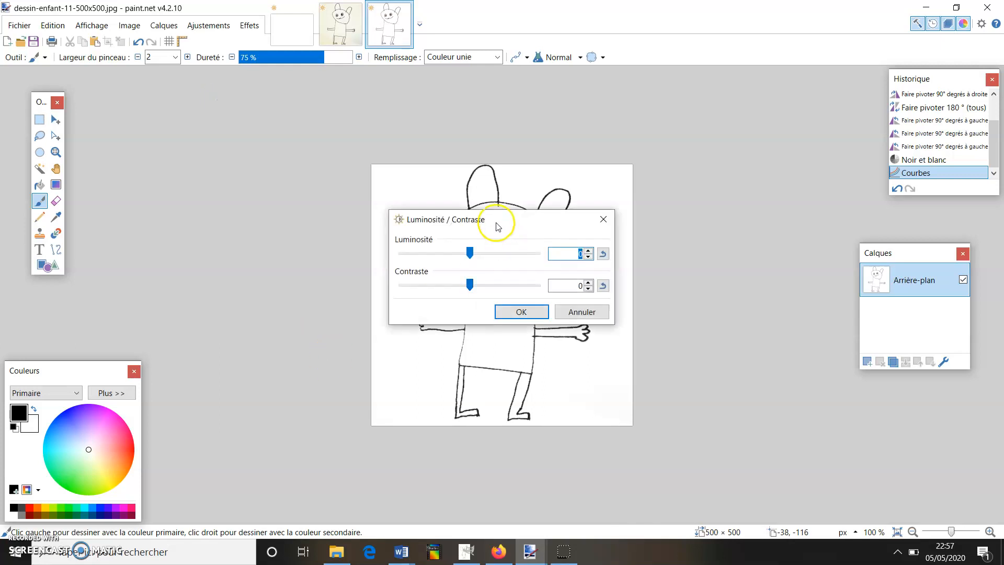
left_click_drag(312, 224, 166, 142)
left_click(197, 205)
mouse_move(197, 206)
left_mouse_down()
mouse_move(265, 208)
mouse_move(213, 214)
left_mouse_up()
mouse_move(198, 175)
left_mouse_down()
mouse_move(213, 174)
mouse_move(184, 174)
left_mouse_up()
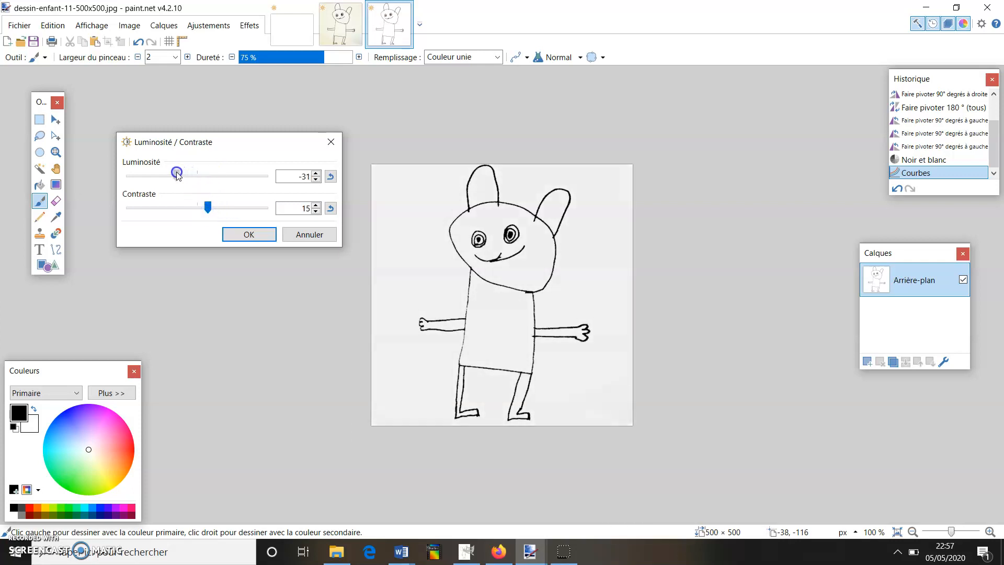
left_click(241, 237)
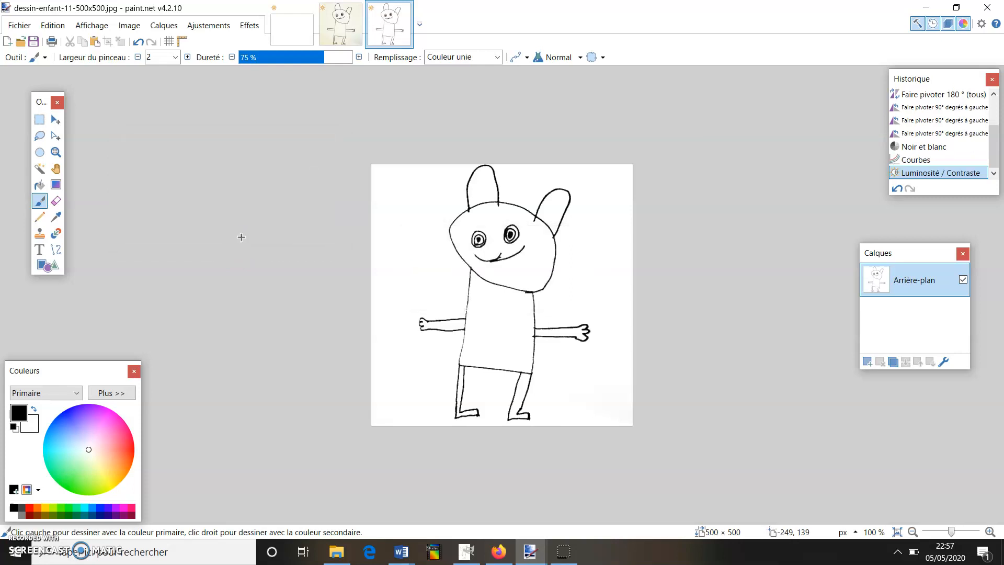
Choose the Eraser and place the Layers window right beside the slightly shifted Tools window
left_click(56, 202)
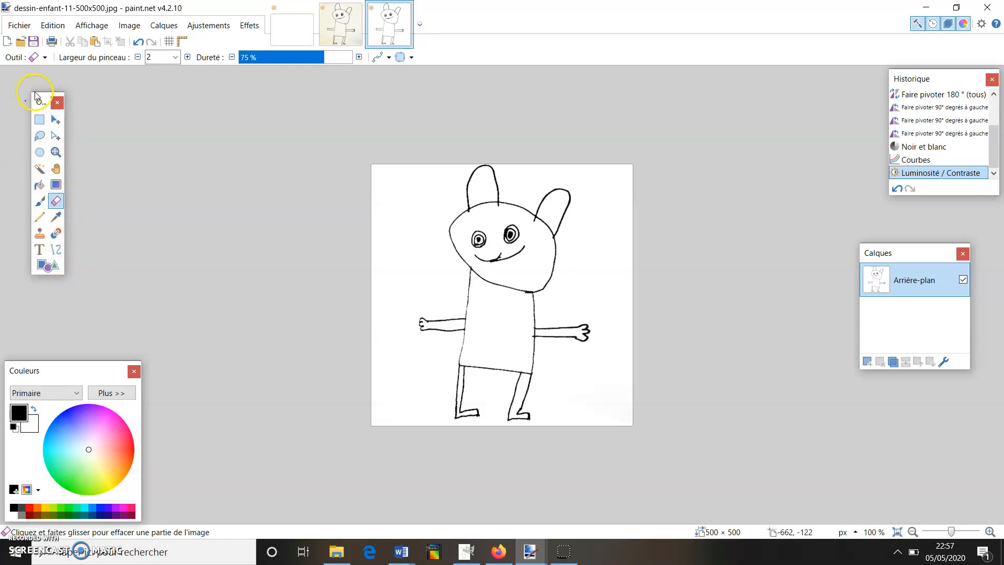
mouse_move(40, 95)
left_mouse_down()
mouse_move(79, 70)
mouse_move(64, 171)
mouse_move(58, 89)
left_mouse_up()
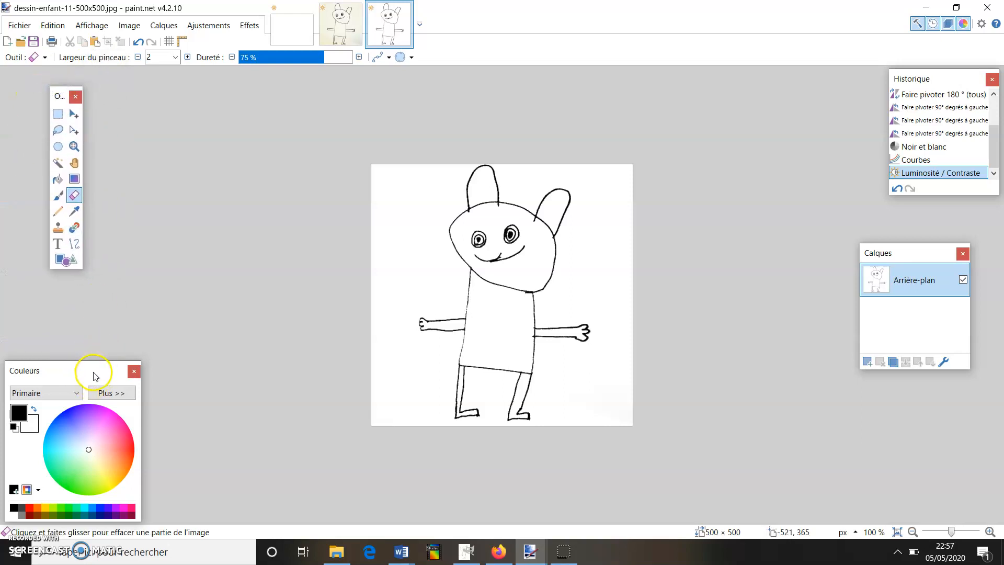
mouse_move(923, 256)
left_mouse_down()
mouse_move(361, 130)
mouse_move(195, 125)
mouse_move(171, 99)
left_mouse_up()
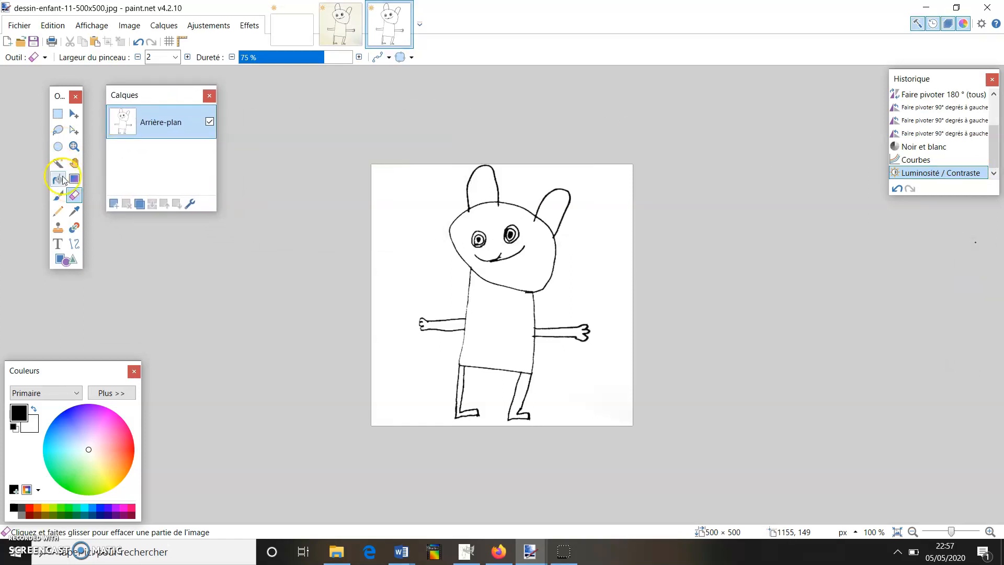
Try erasing the right part of the monster's smile with the Eraser at width 2, and undo it
mouse_move(501, 260)
left_mouse_down()
mouse_move(527, 247)
mouse_move(507, 260)
left_mouse_up()
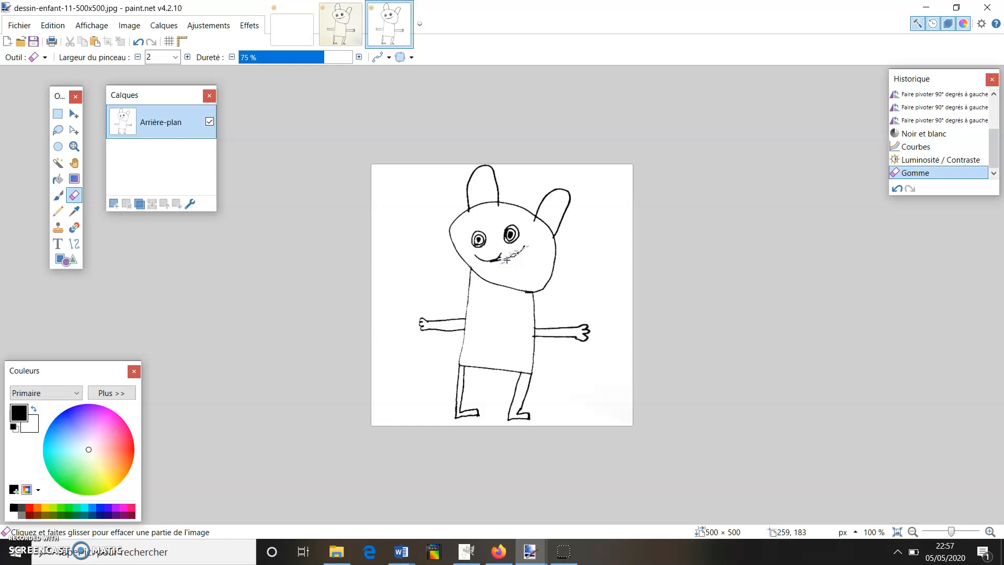
key("ctrl+a")
key("ctrl+a")
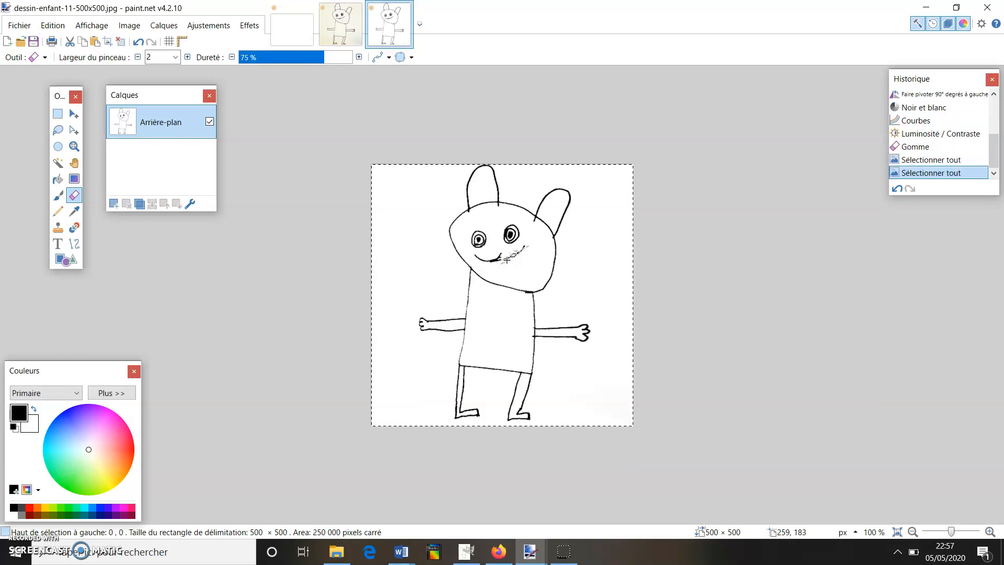
key("ctrl+z")
key("ctrl+z")
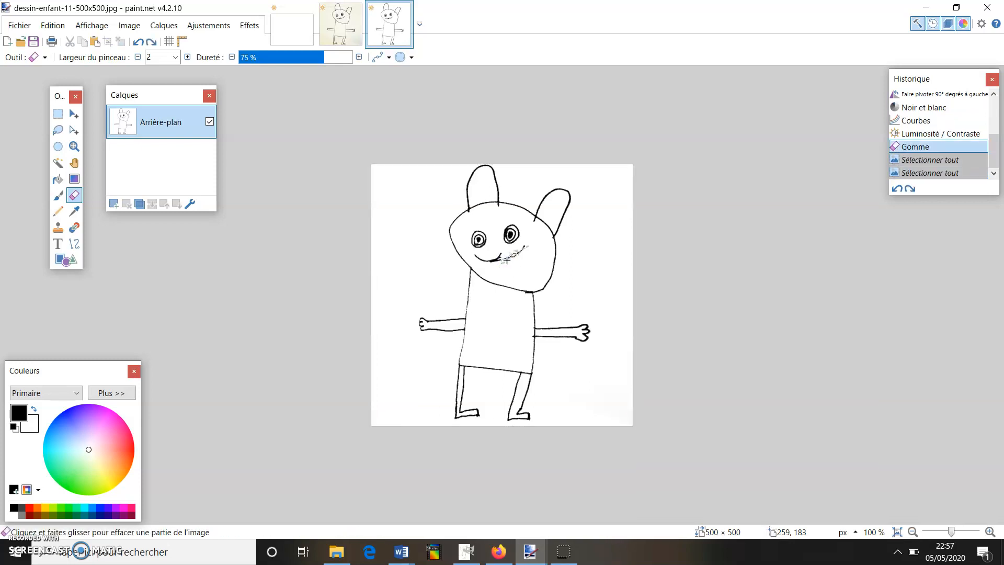
key("ctrl+z")
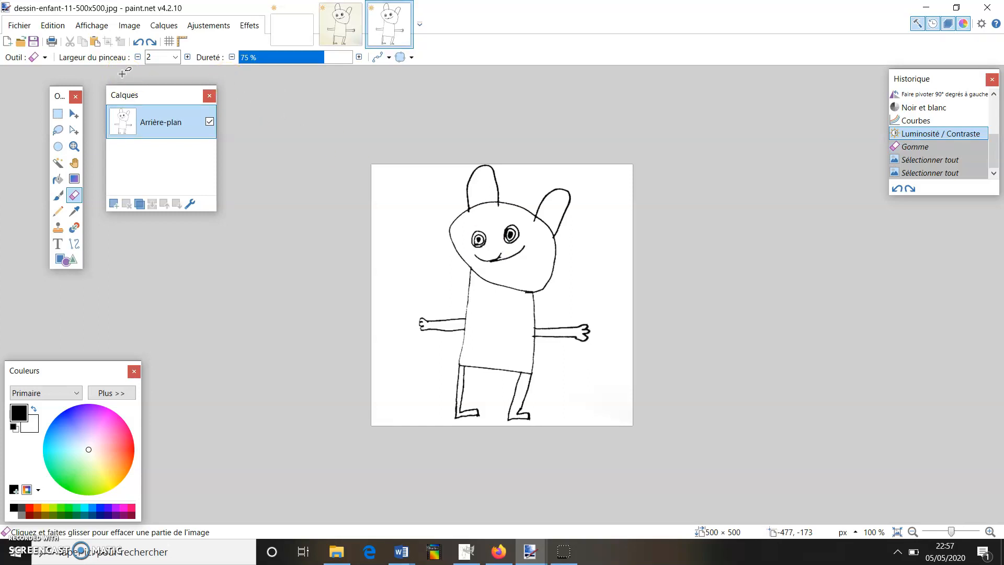
Cover the monster's whole smile with white using the Paintbrush at width 12
left_click(59, 194)
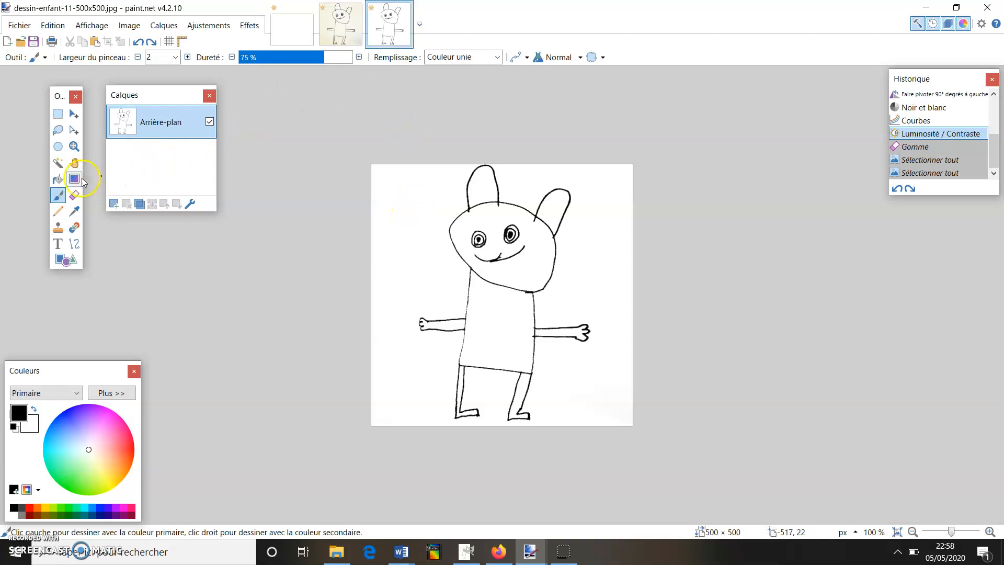
left_click(176, 57)
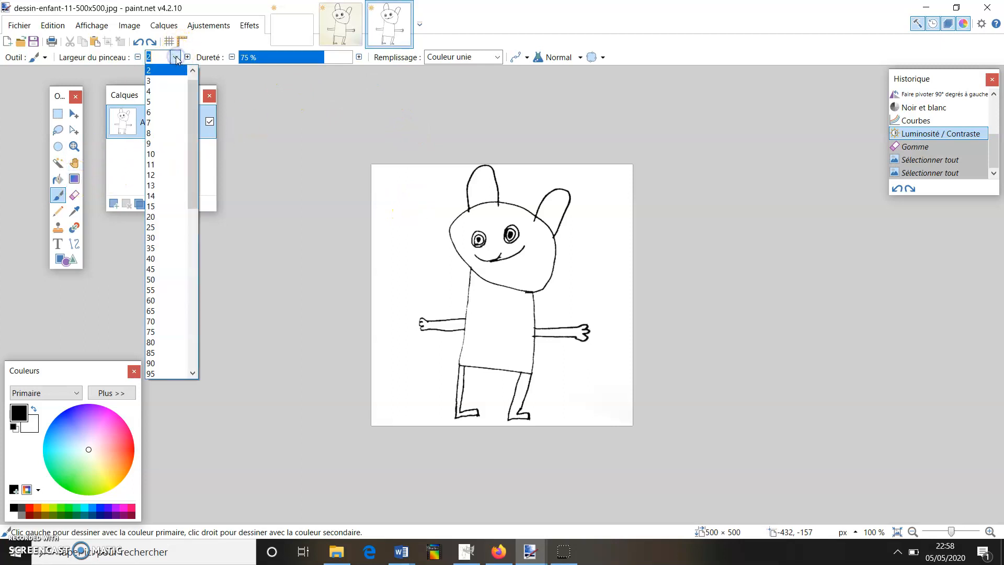
left_click(157, 102)
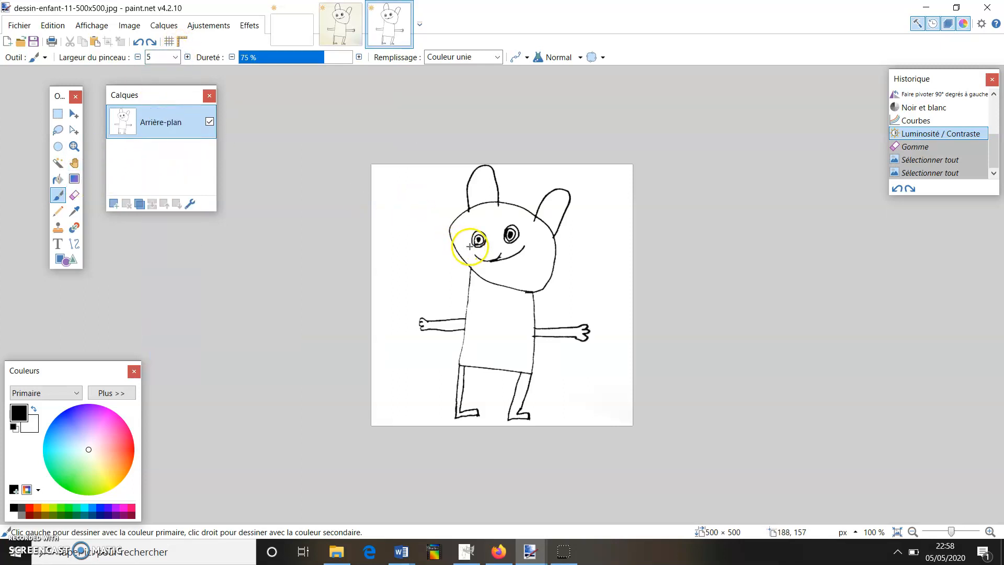
left_click(175, 57)
left_click(152, 145)
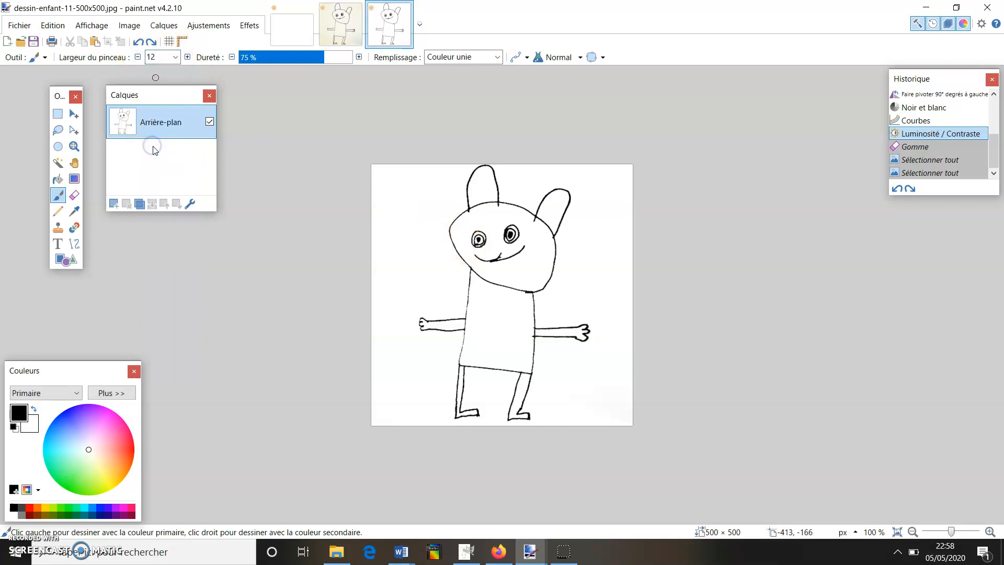
left_click(34, 411)
mouse_move(478, 254)
left_mouse_down()
mouse_move(528, 244)
mouse_move(493, 265)
mouse_move(474, 255)
mouse_move(497, 265)
left_mouse_up()
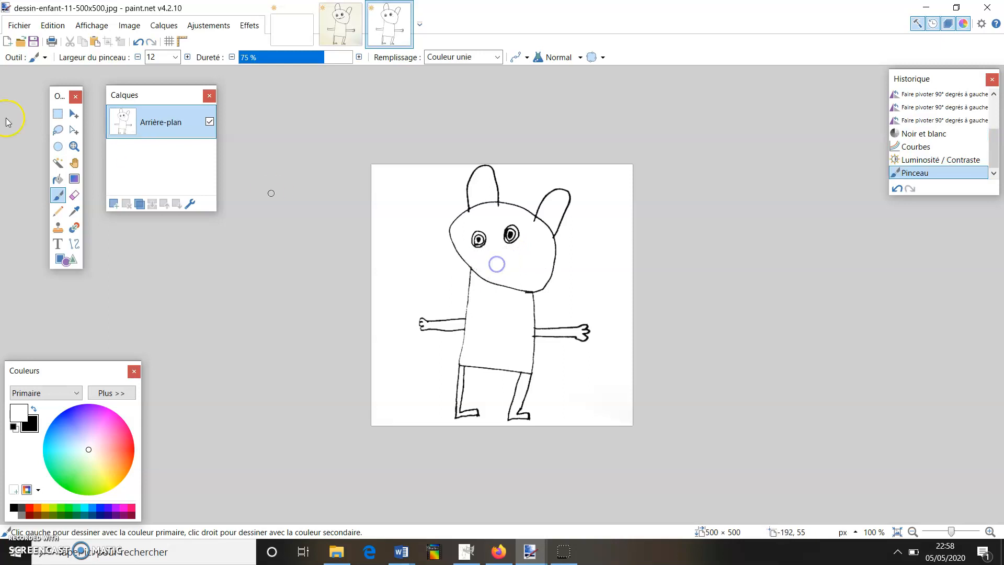
Draw a new open mouth with pointed teeth in black on the lower face, using brush width 4
left_click(33, 410)
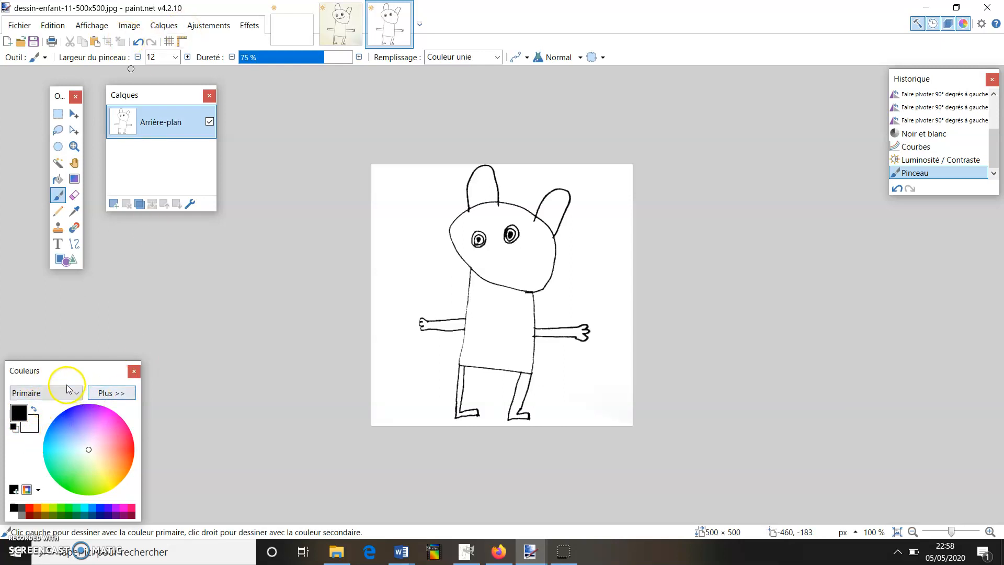
left_click(176, 57)
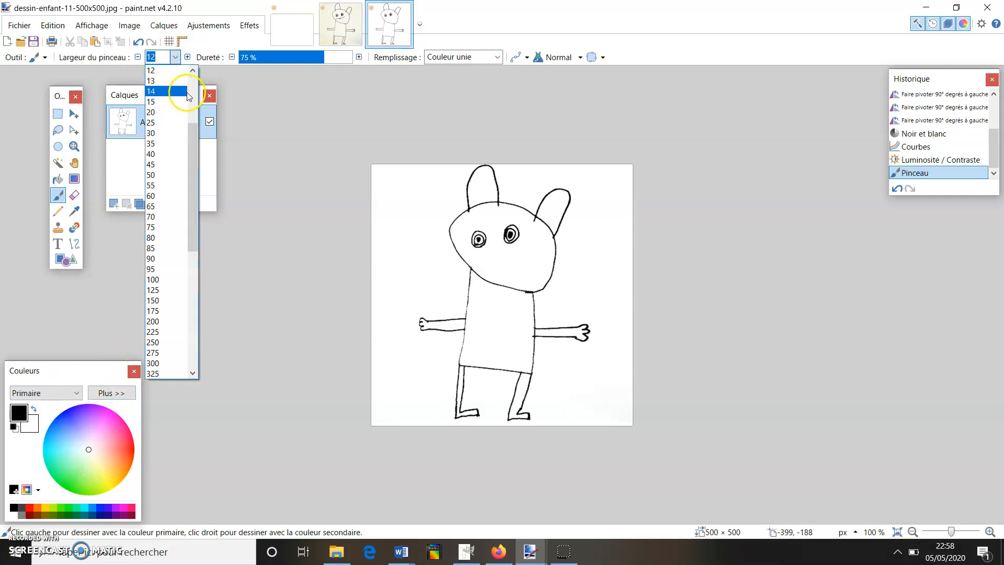
left_click(191, 87)
left_click(164, 102)
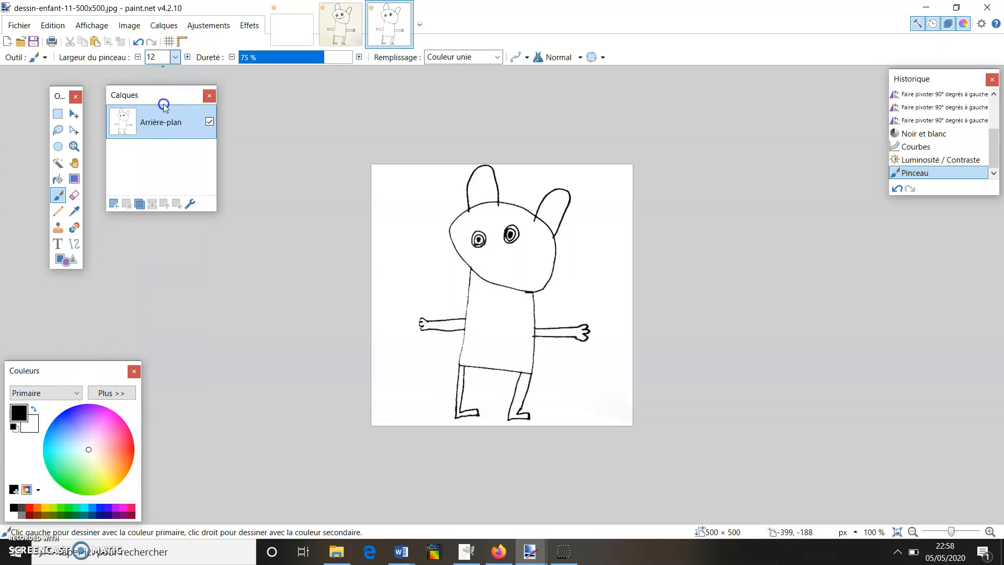
mouse_move(490, 262)
left_mouse_down()
mouse_move(505, 255)
mouse_move(523, 274)
mouse_move(504, 287)
mouse_move(485, 273)
mouse_move(488, 262)
mouse_move(518, 260)
mouse_move(521, 287)
mouse_move(510, 284)
left_mouse_up()
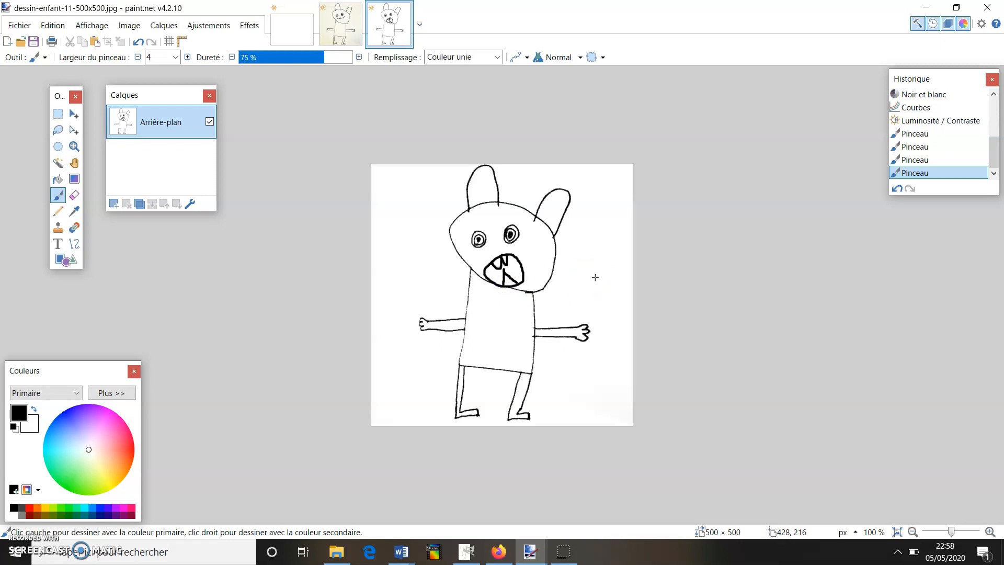
Fill the monster's head and left ear with light green and the right ear with blue using the Paint Bucket
left_click(59, 180)
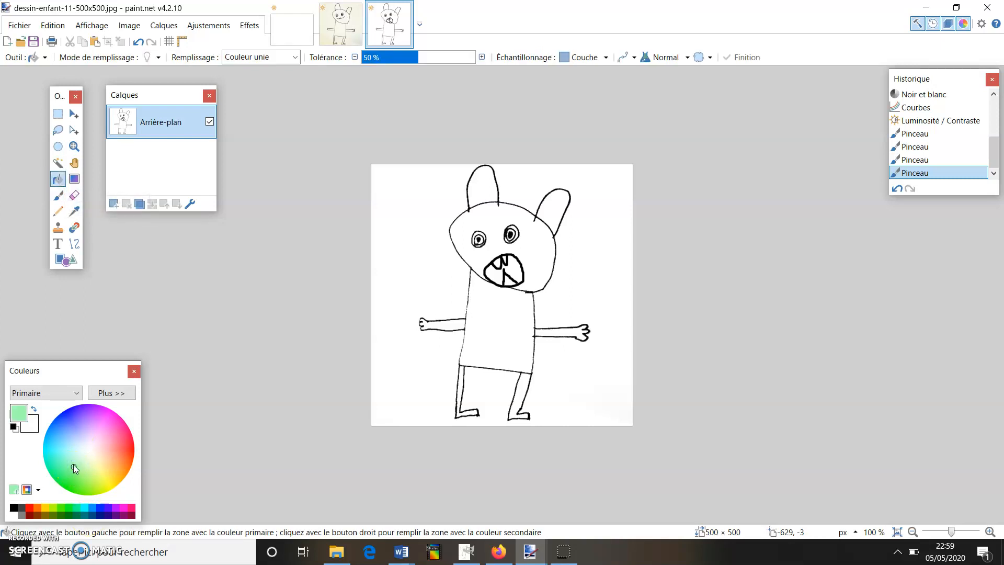
left_click(472, 221)
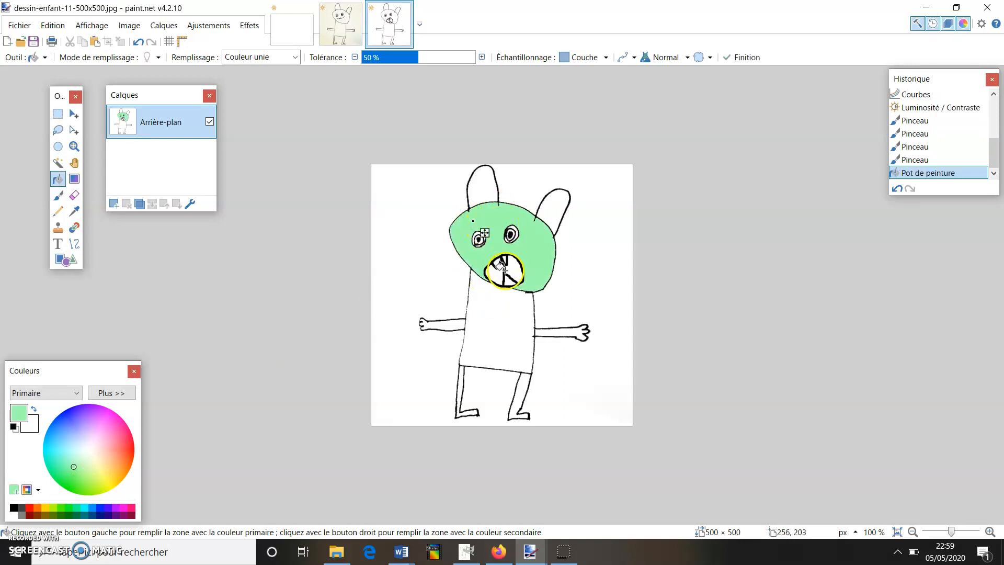
left_click(492, 190)
left_click(553, 209)
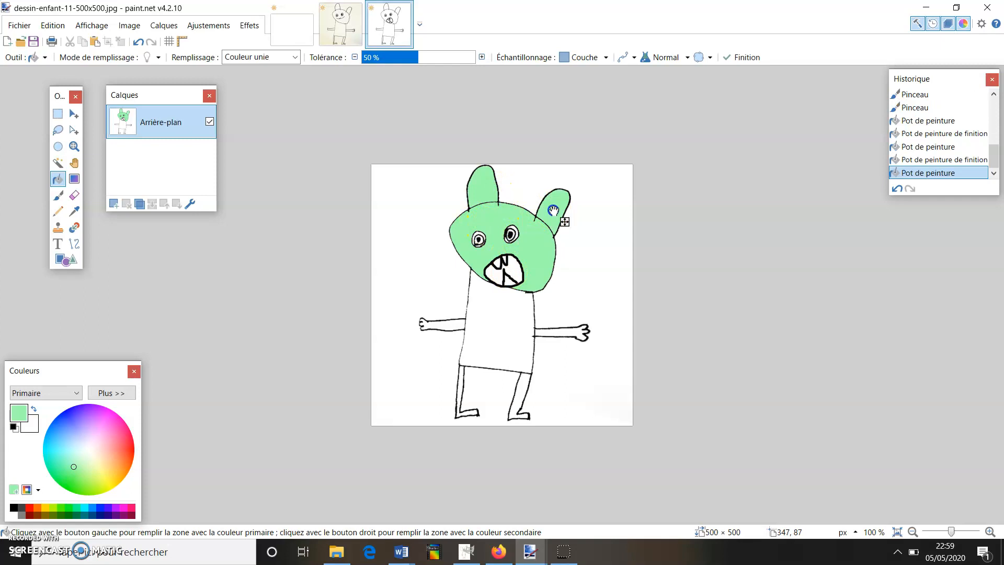
left_click(60, 422)
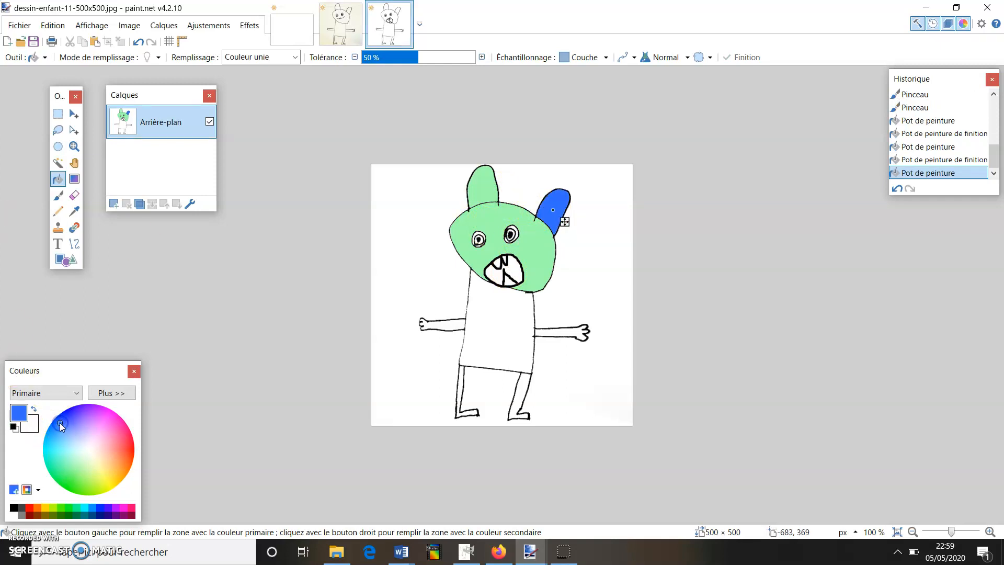
Try filling the monster's body with blue, and undo the fill
left_click(497, 321)
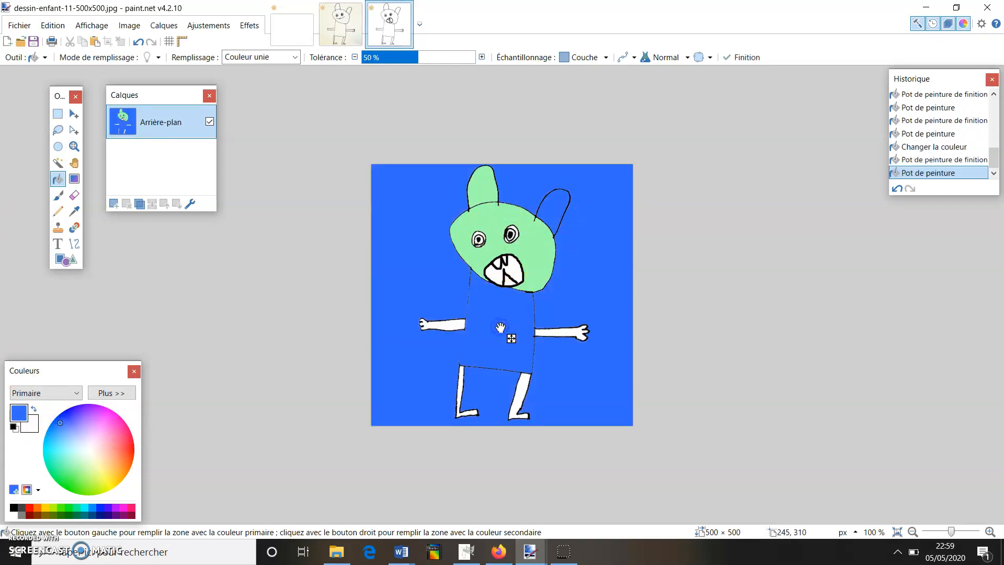
key("ctrl+z")
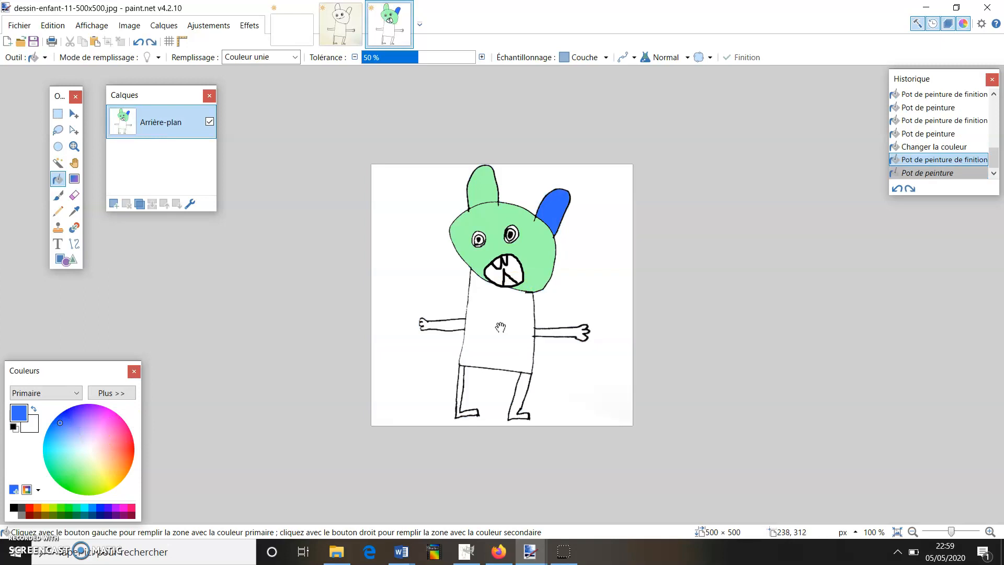
left_click(476, 312)
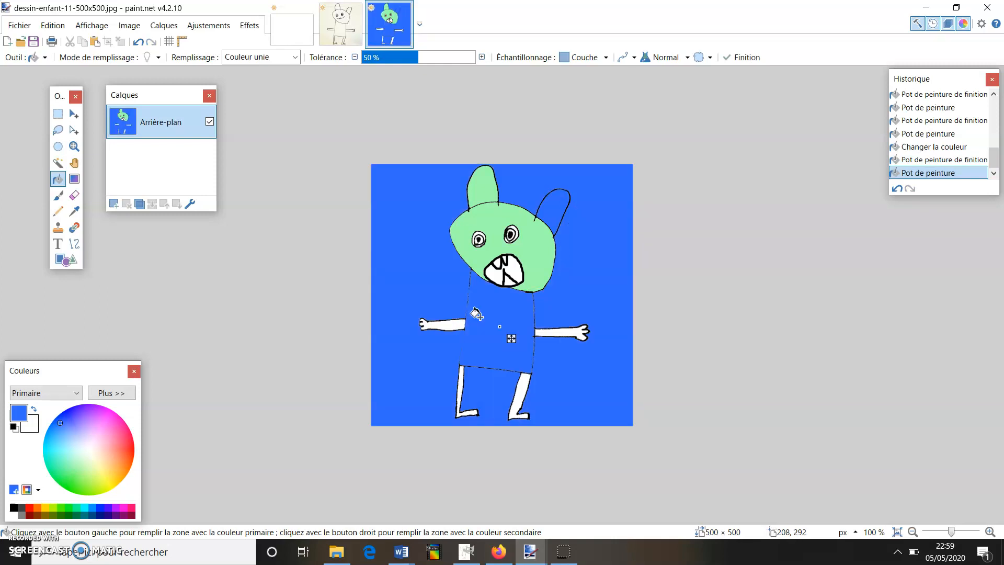
key("ctrl+z")
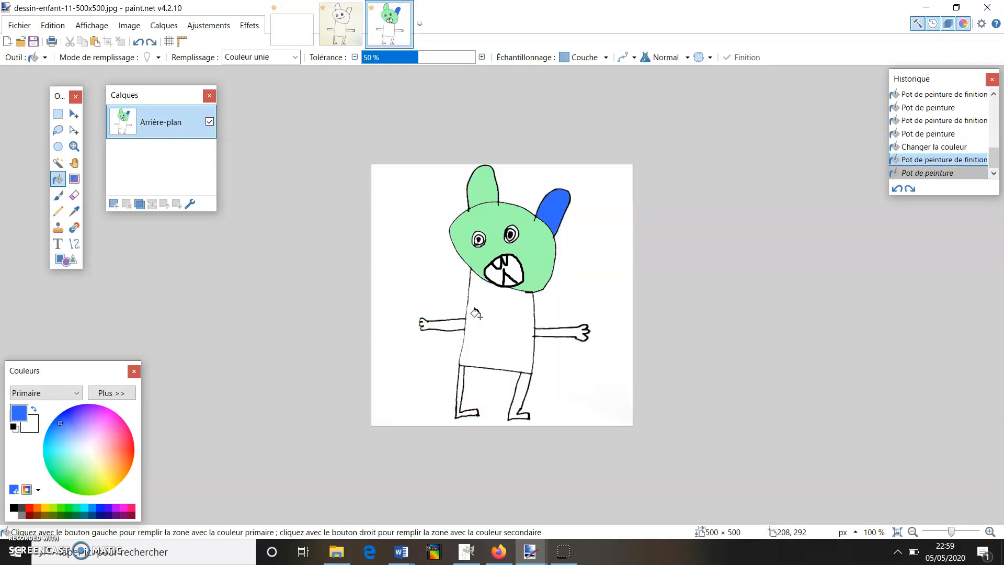
key("ctrl+y")
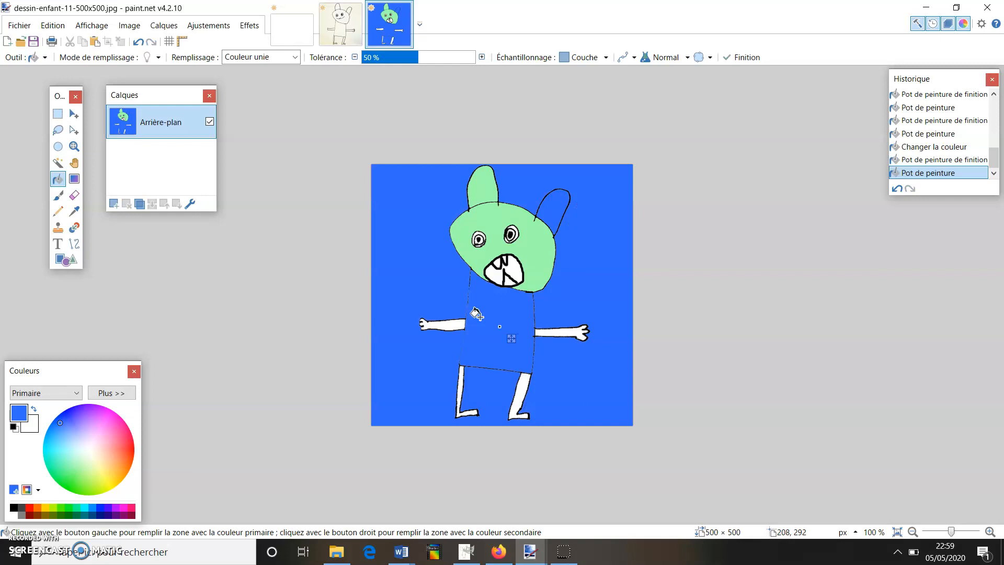
key("ctrl+z")
Fill both of the monster's arms and both legs with blue using the Paint Bucket
left_click(448, 325)
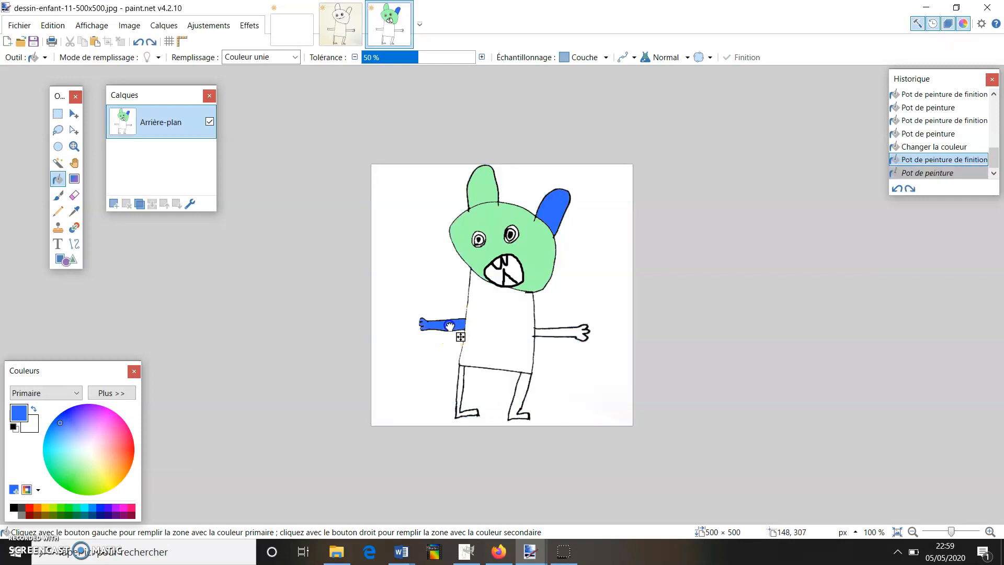
left_click(575, 331)
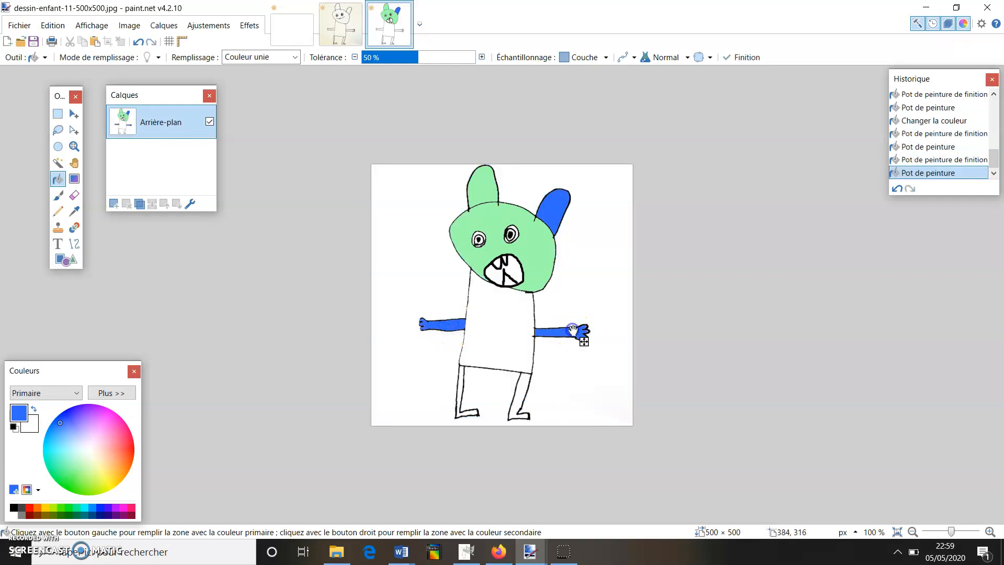
left_click(458, 375)
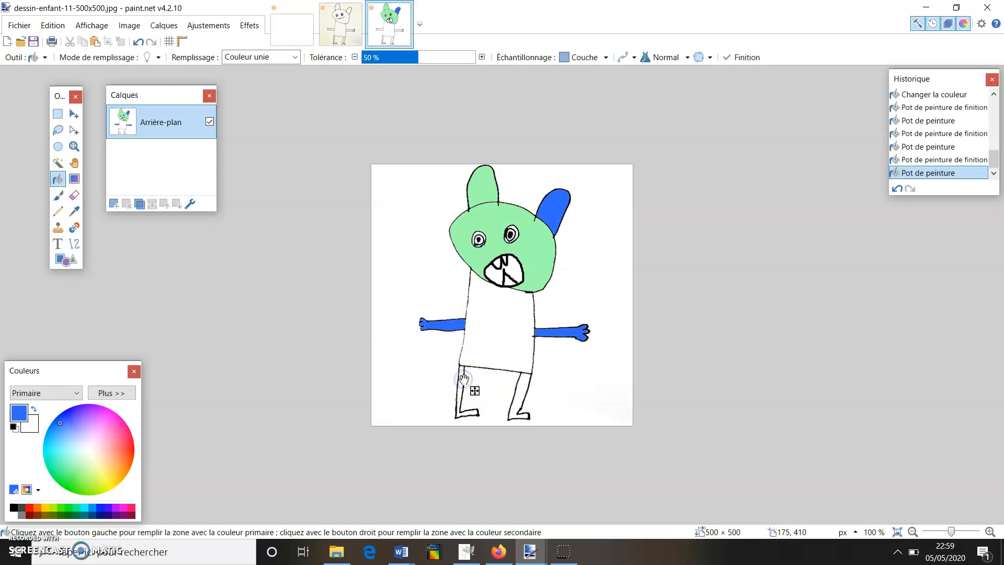
left_click(484, 344)
scroll(485, 365, "up", 1)
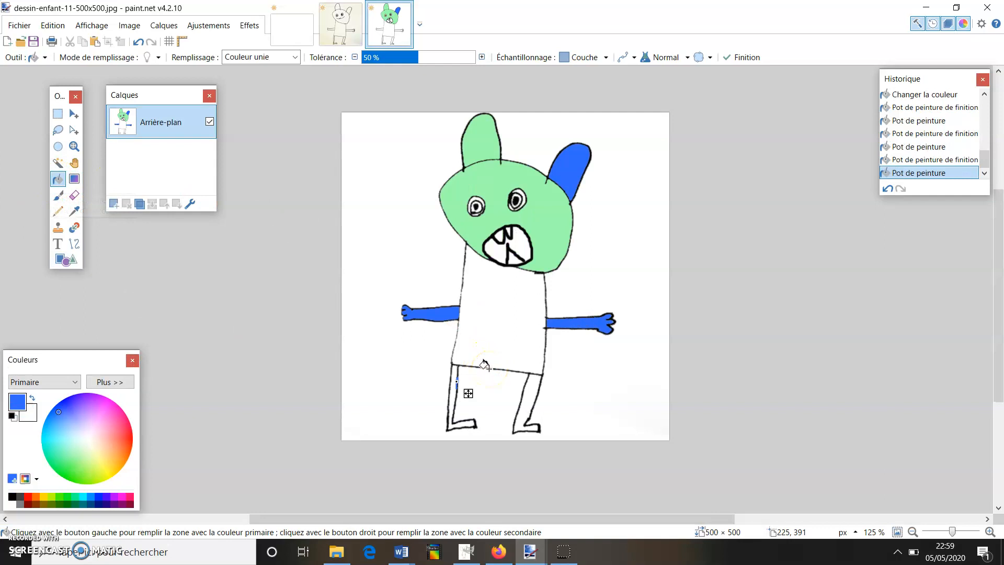
key("ctrl+z")
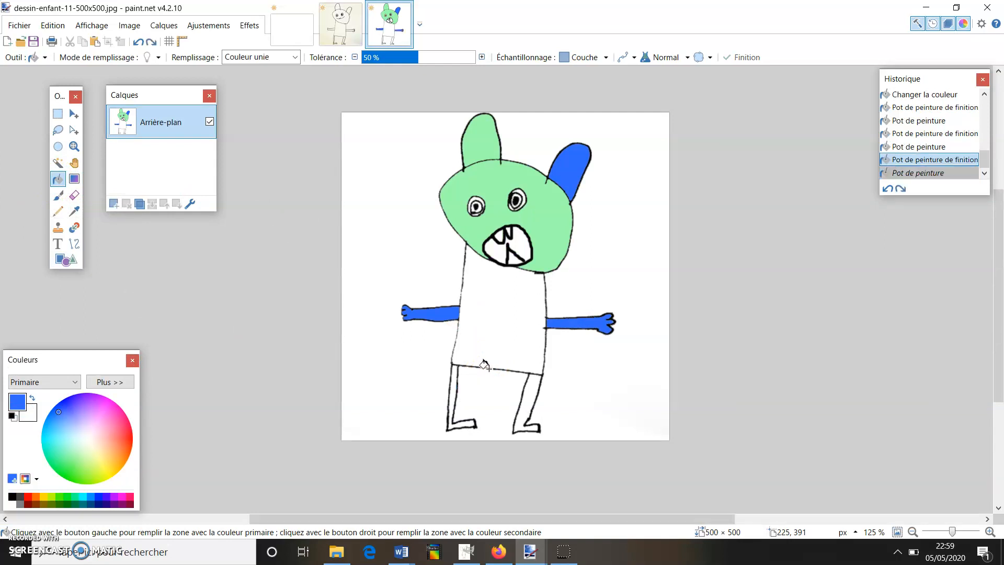
left_click(456, 387)
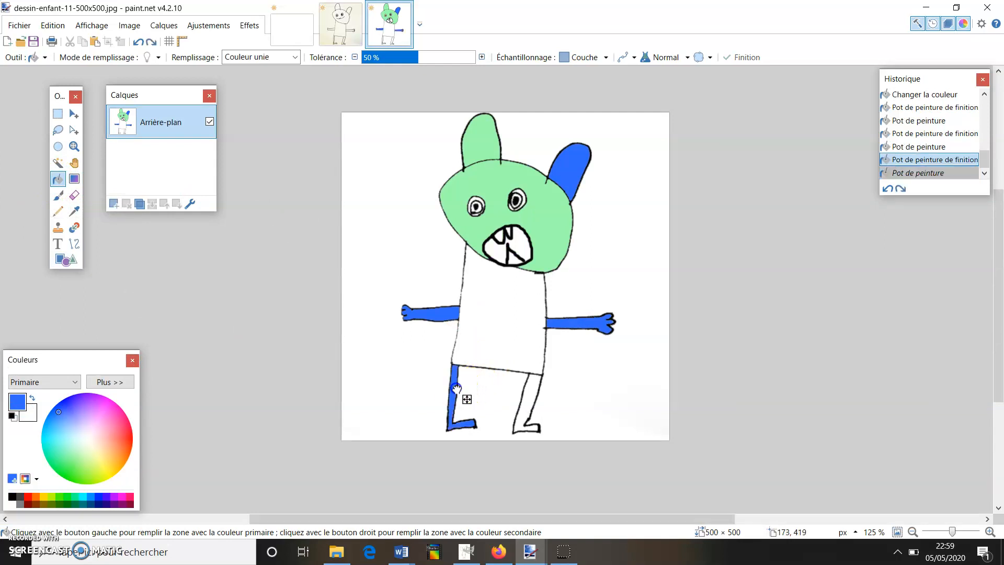
left_click(535, 390)
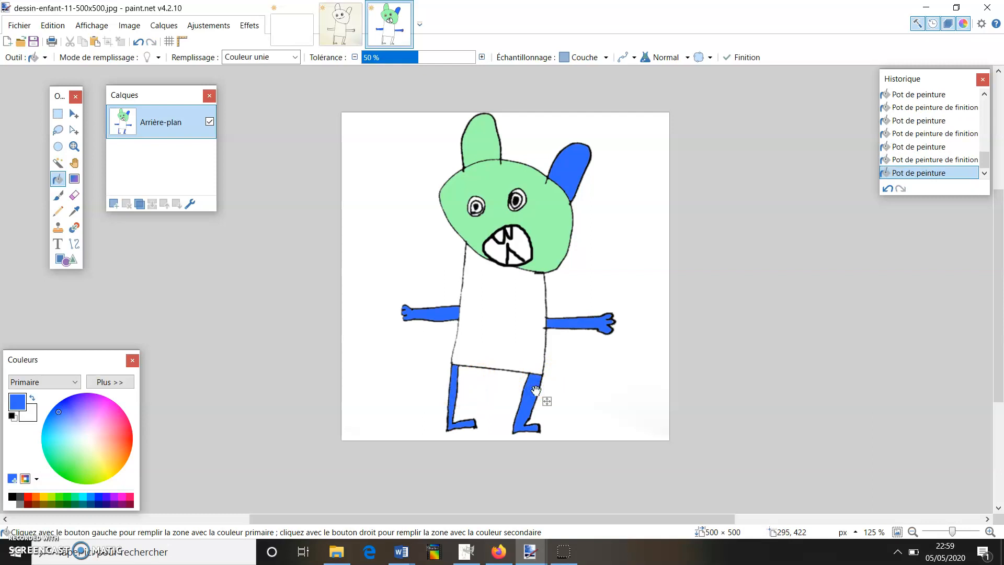
Retrace the left edge of the monster's body in black from the head to the leg, using the Paintbrush at width 4
scroll(497, 311, "up", 4)
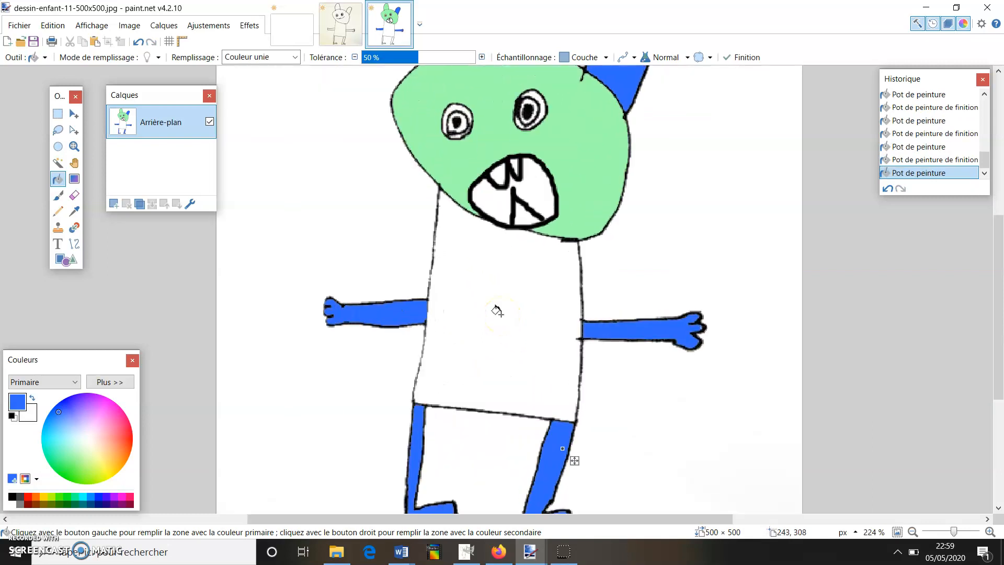
scroll(497, 312, "down", 3)
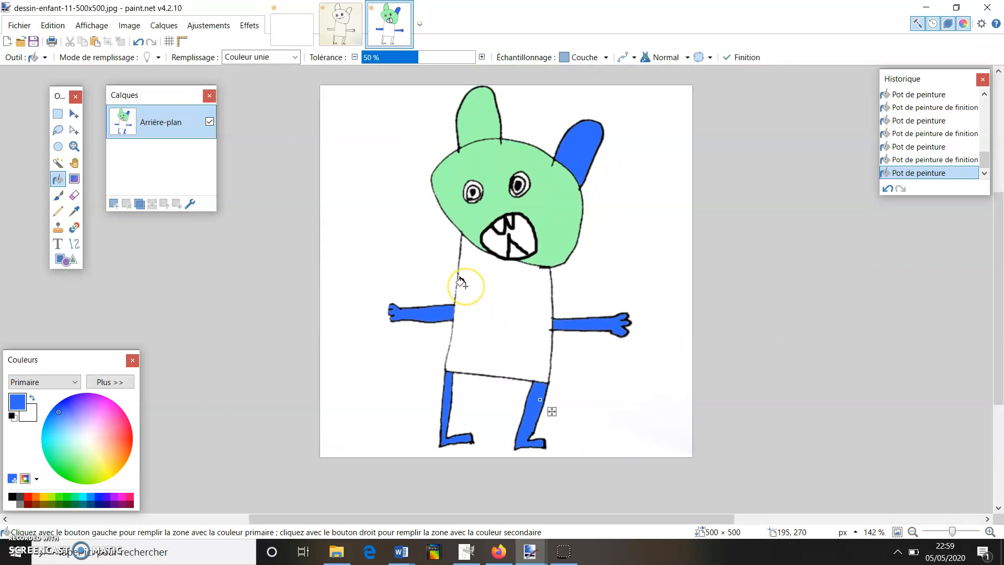
scroll(461, 282, "up", 2)
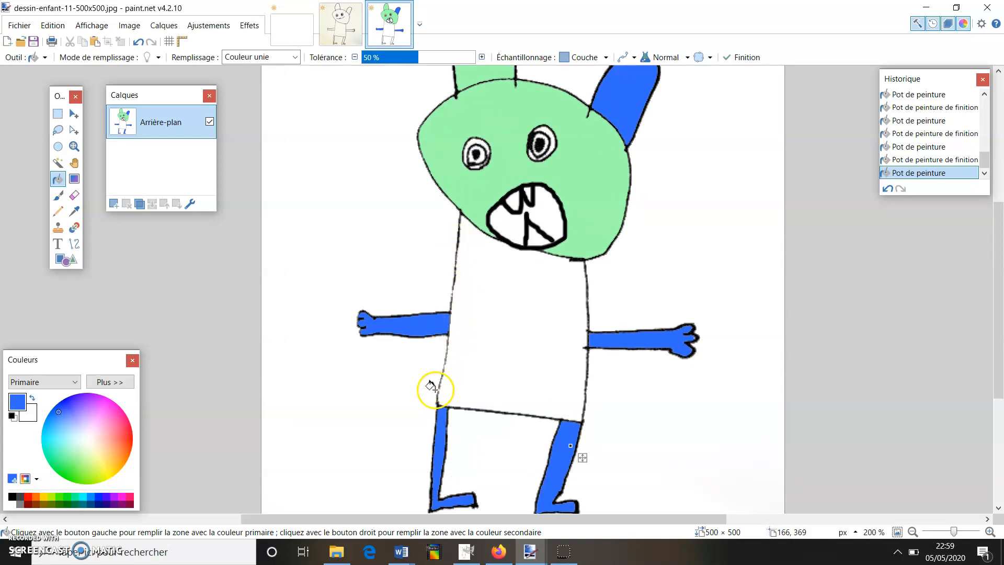
left_click(59, 197)
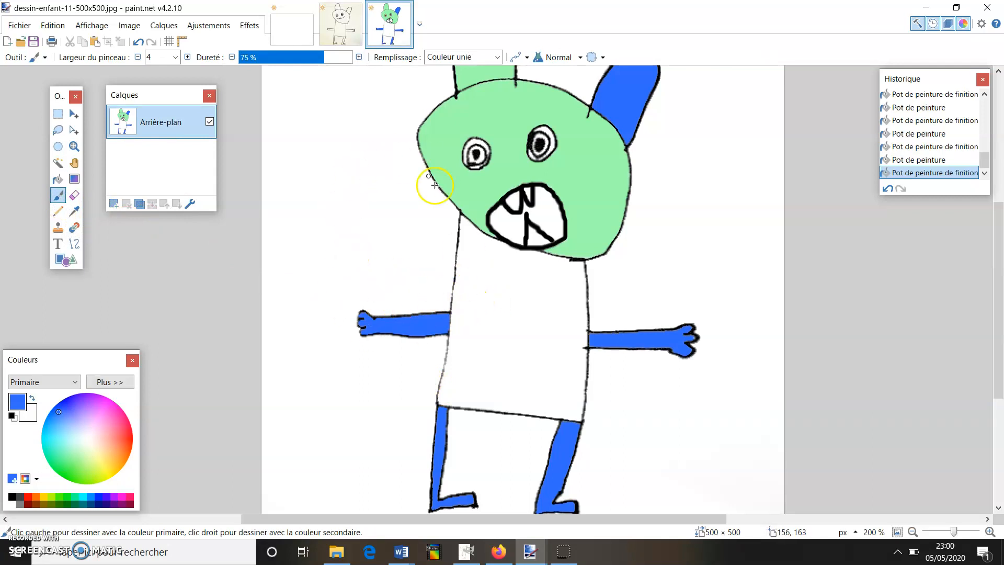
left_click(57, 178)
left_click(57, 197)
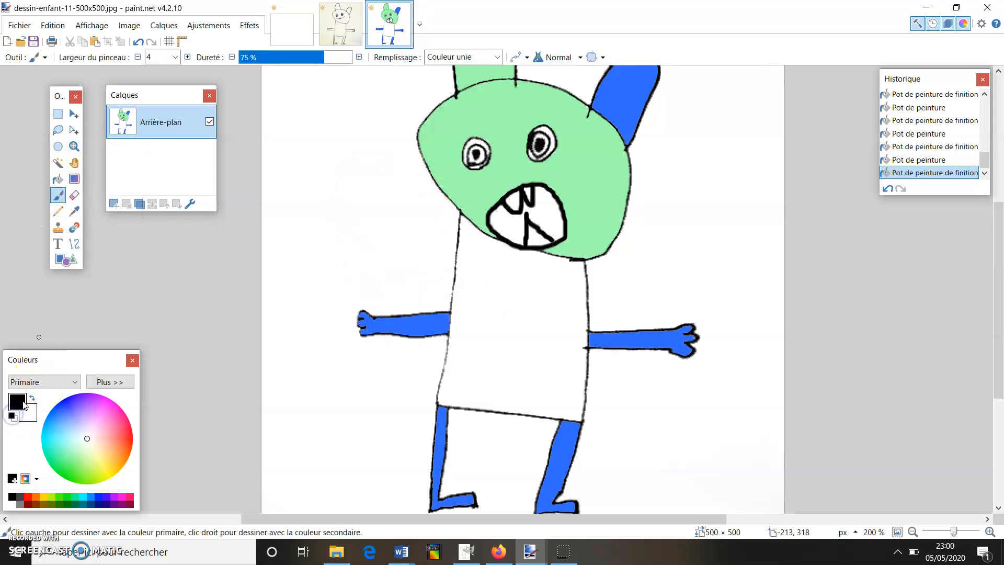
left_click(175, 57)
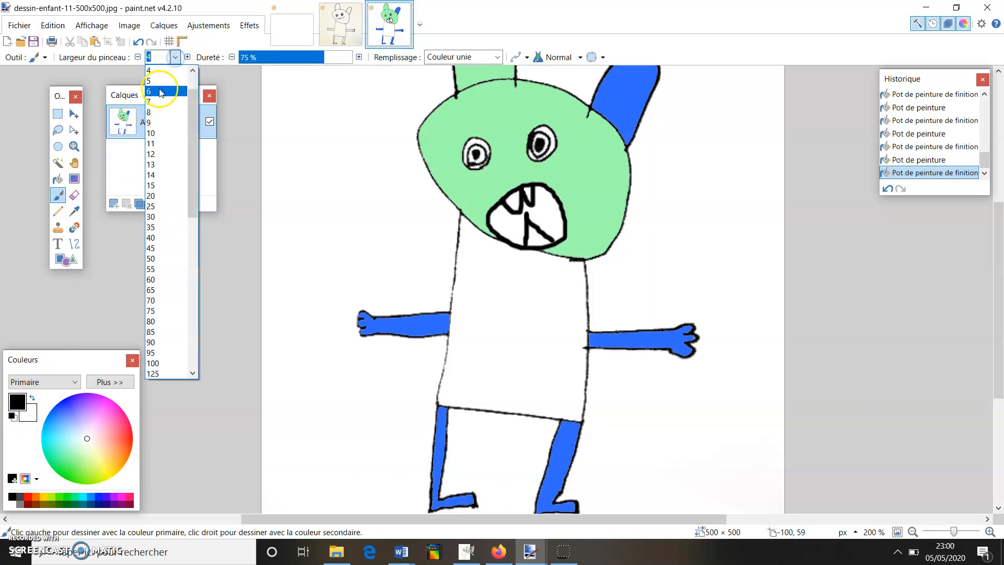
left_click(160, 80)
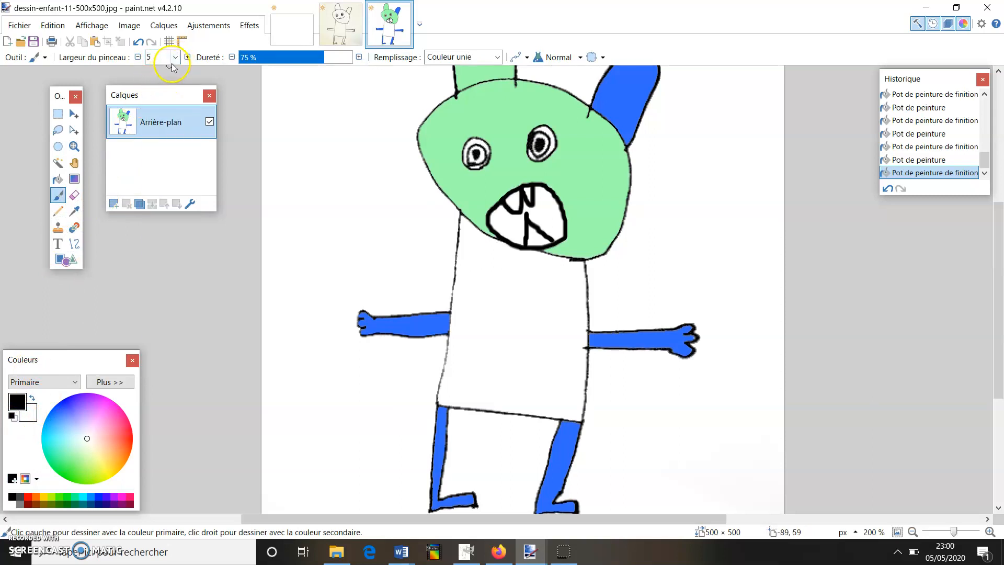
left_click(173, 62)
left_click(193, 72)
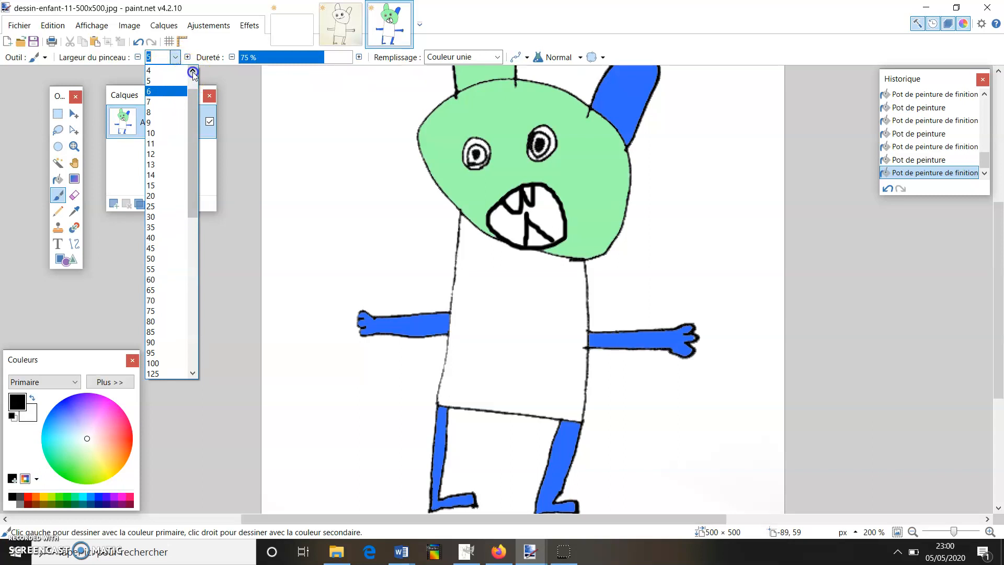
left_click(175, 71)
left_click_drag(459, 242, 439, 402)
left_click_drag(459, 216, 460, 245)
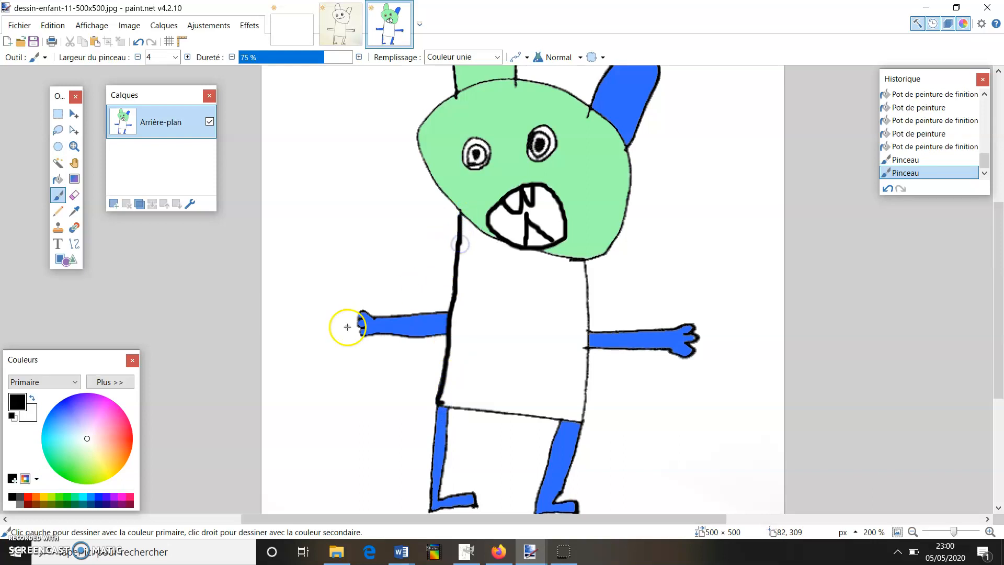
Fill the monster's body with pink using the Paint Bucket
left_click(58, 179)
left_click(110, 420)
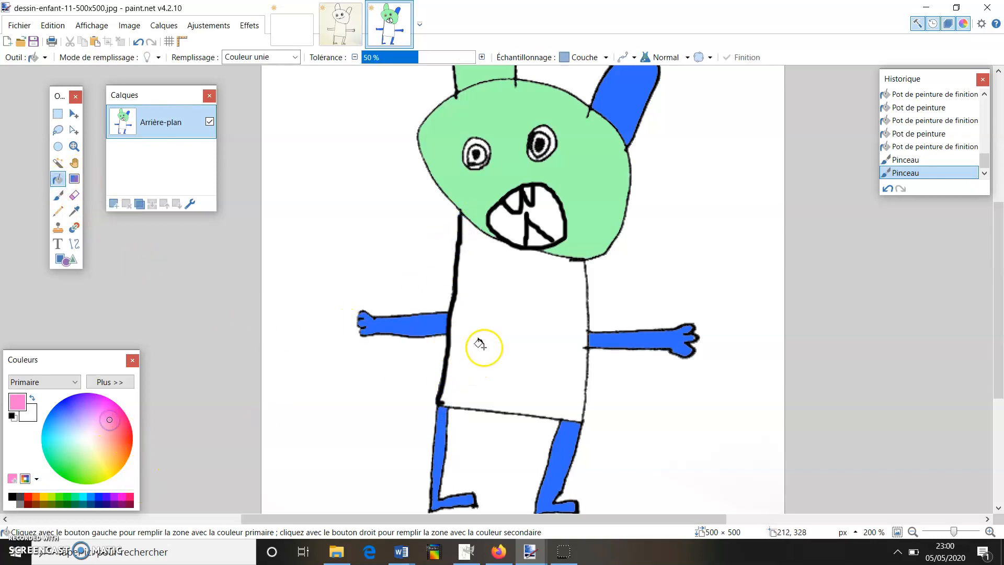
left_click(486, 347)
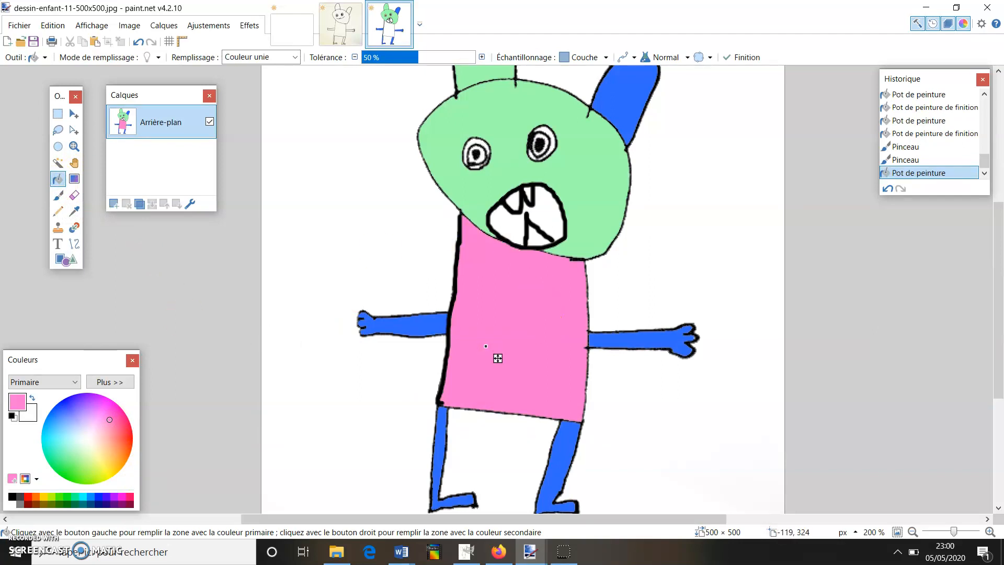
left_click(11, 497)
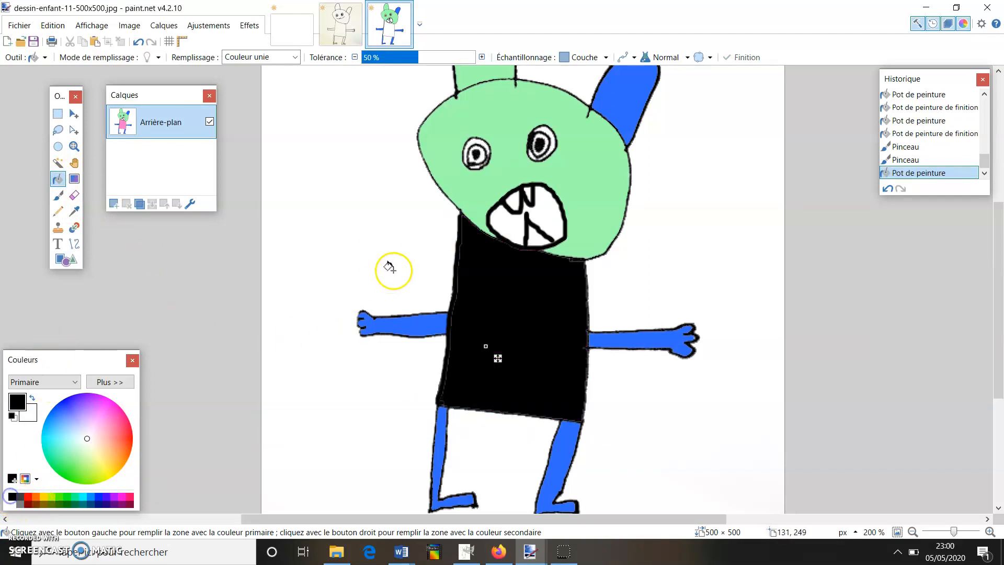
key("ctrl+z")
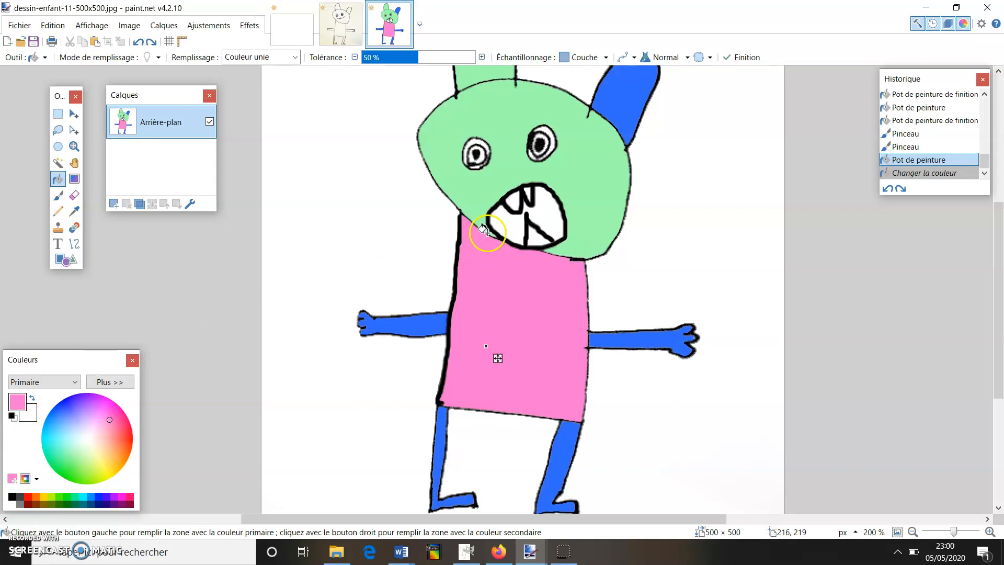
Fill the inside of the mouth with black using the Paint Bucket, keeping the teeth white
left_click(74, 113)
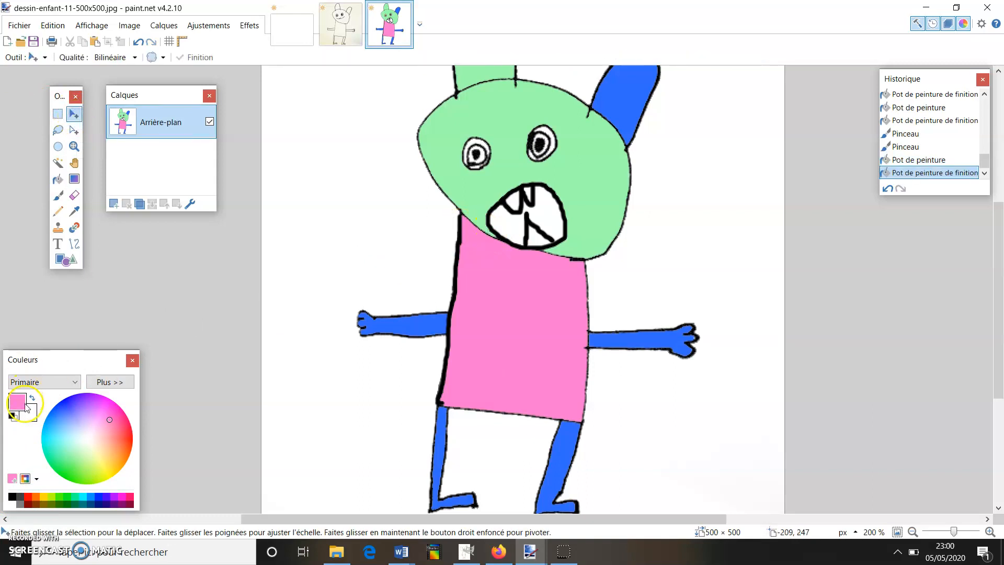
left_click(57, 179)
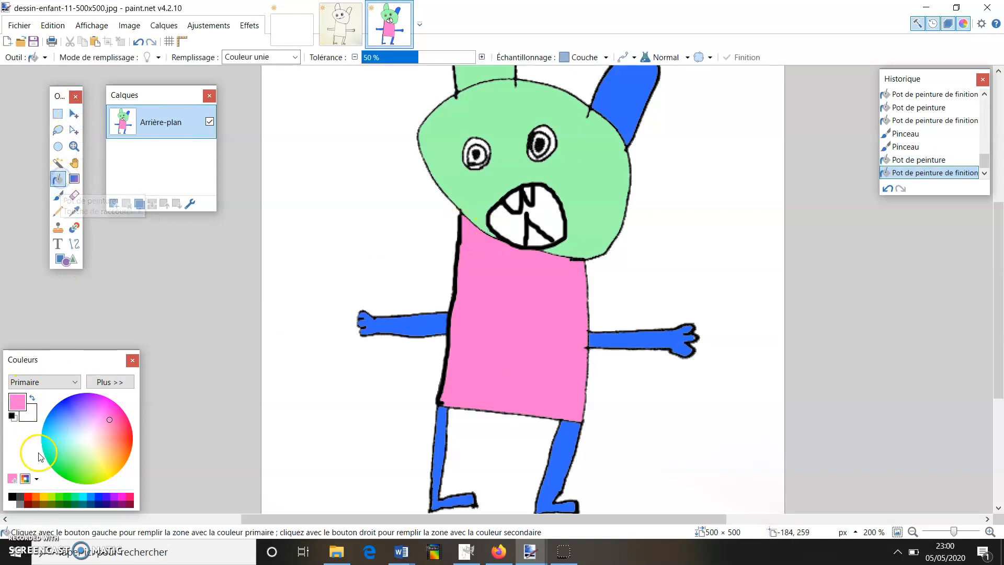
left_click(11, 415)
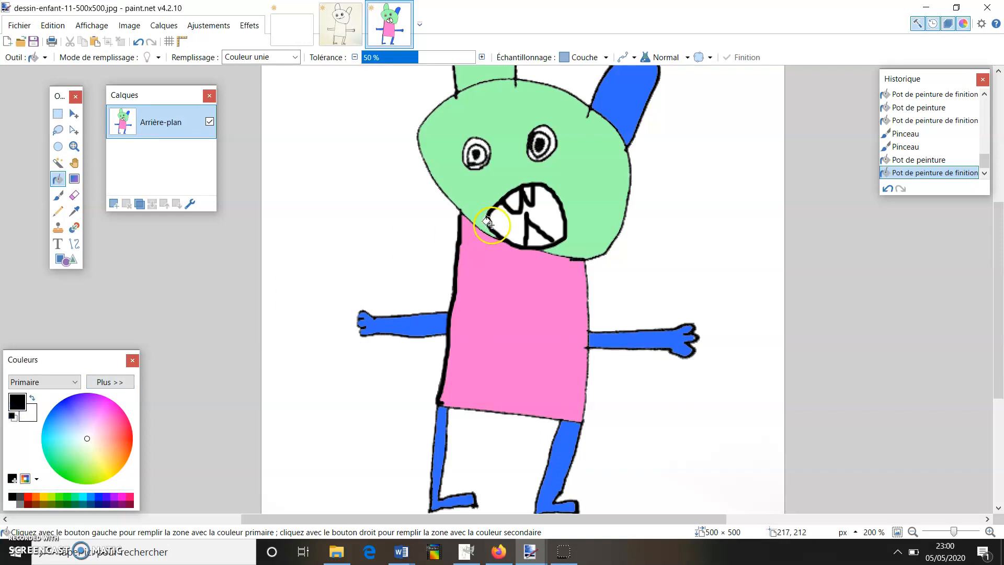
left_click(504, 219)
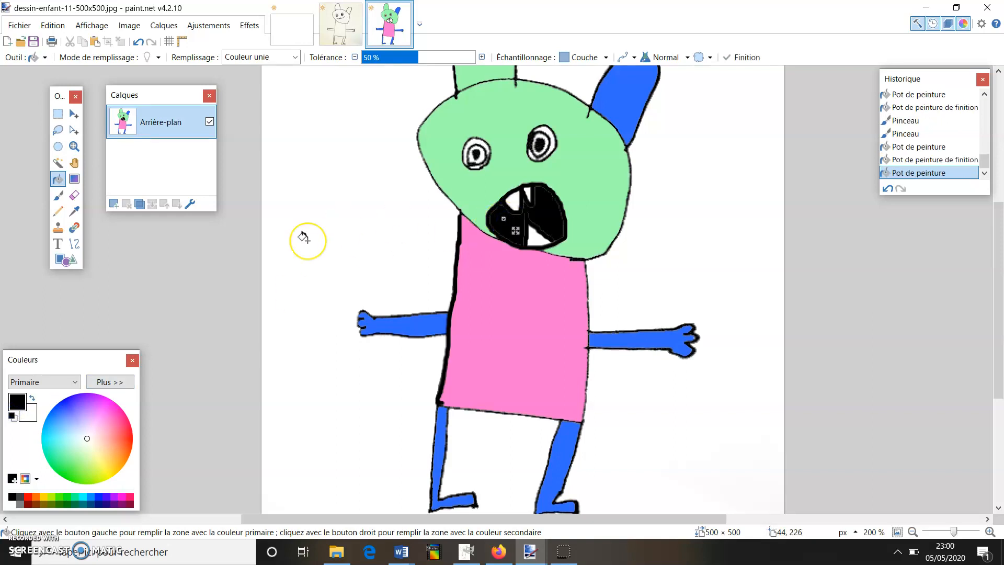
Paint orange-red blood drips on the teeth and running from the mouth onto the body, using brush width 4
scroll(303, 237, "down", 2)
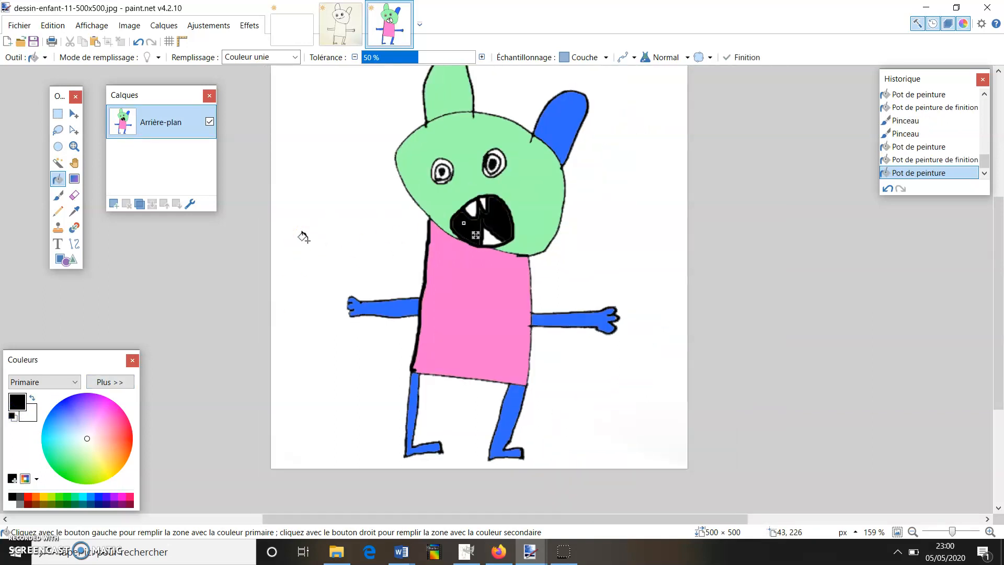
left_click(64, 195)
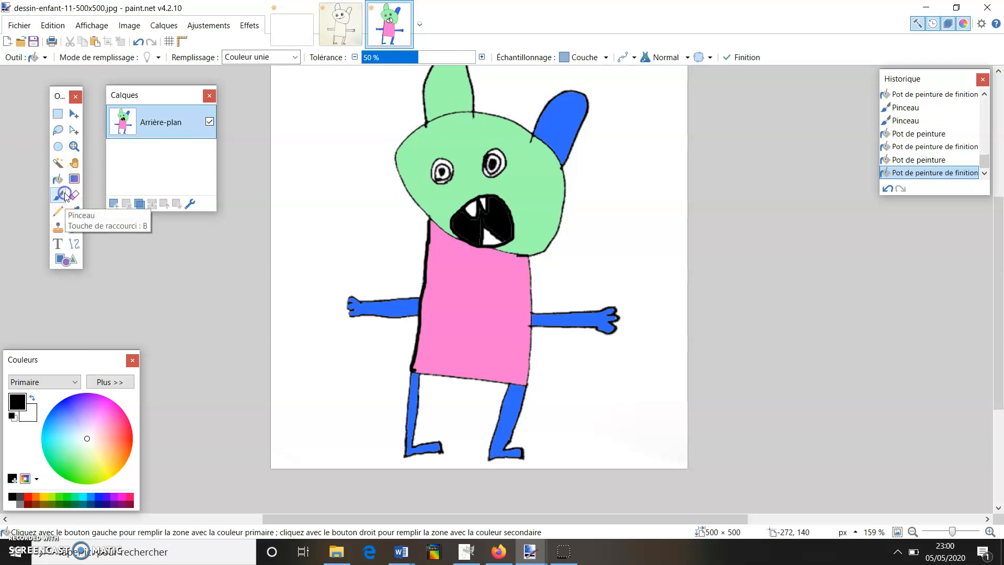
left_click(122, 439)
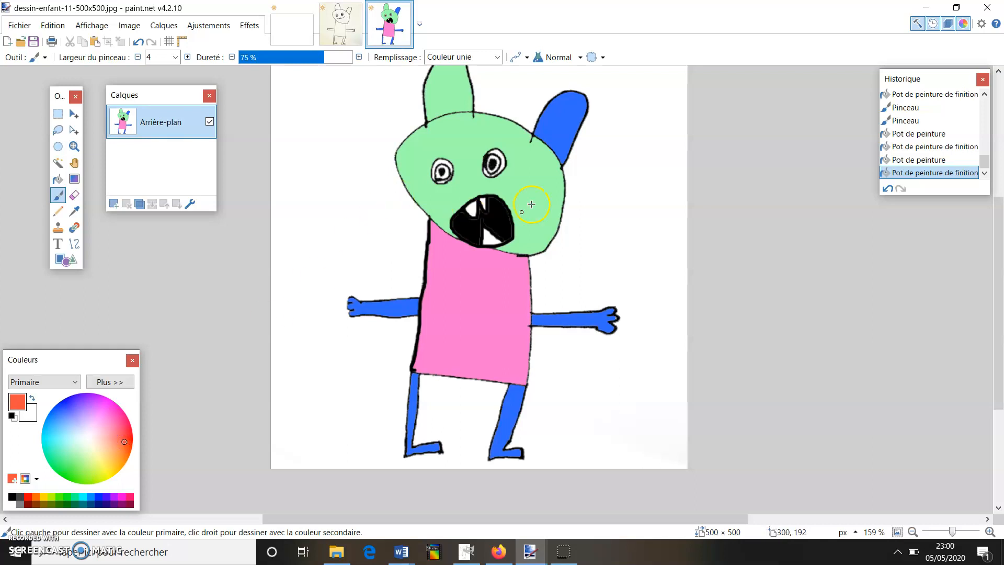
left_click(472, 215)
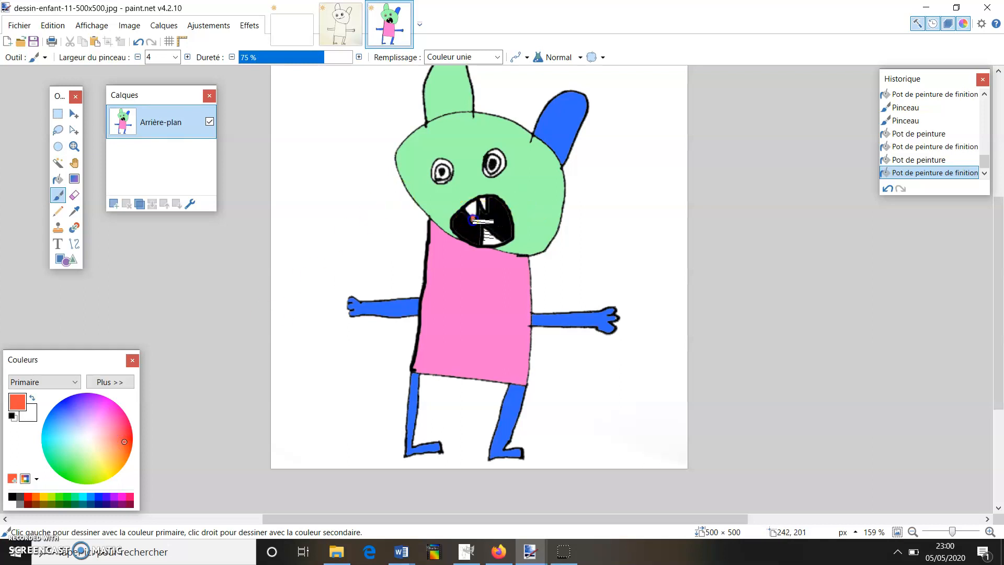
mouse_move(486, 210)
left_mouse_down()
mouse_move(485, 236)
mouse_move(503, 270)
left_mouse_up()
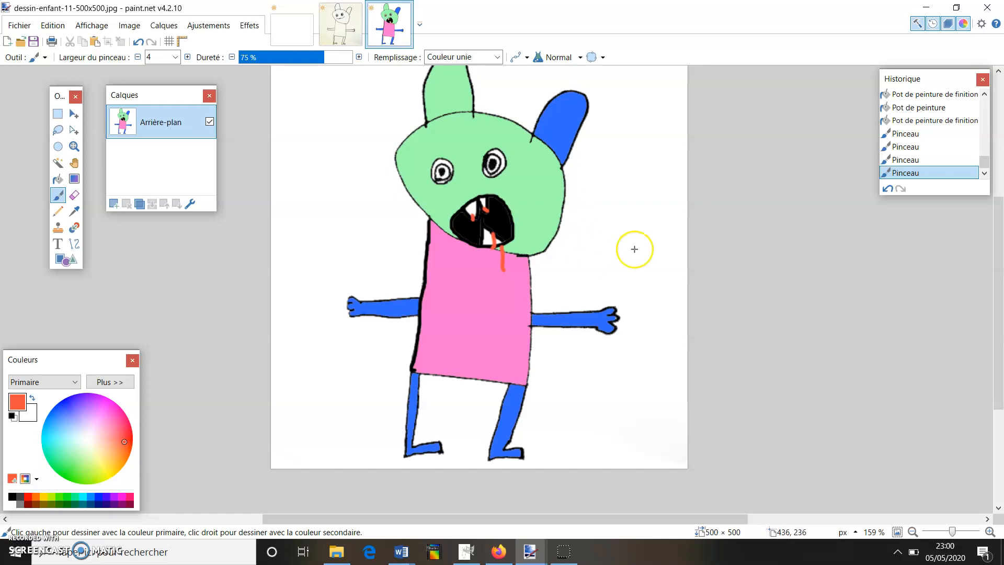
Start saving the coloured monster drawing as a new file and name it "monstre art pla"
scroll(634, 249, "down", 2)
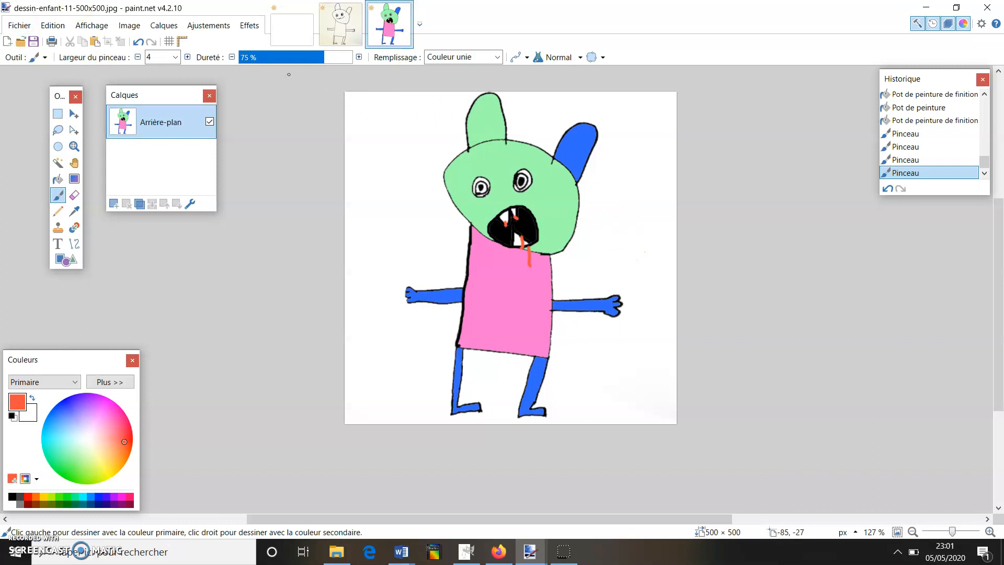
left_click(19, 26)
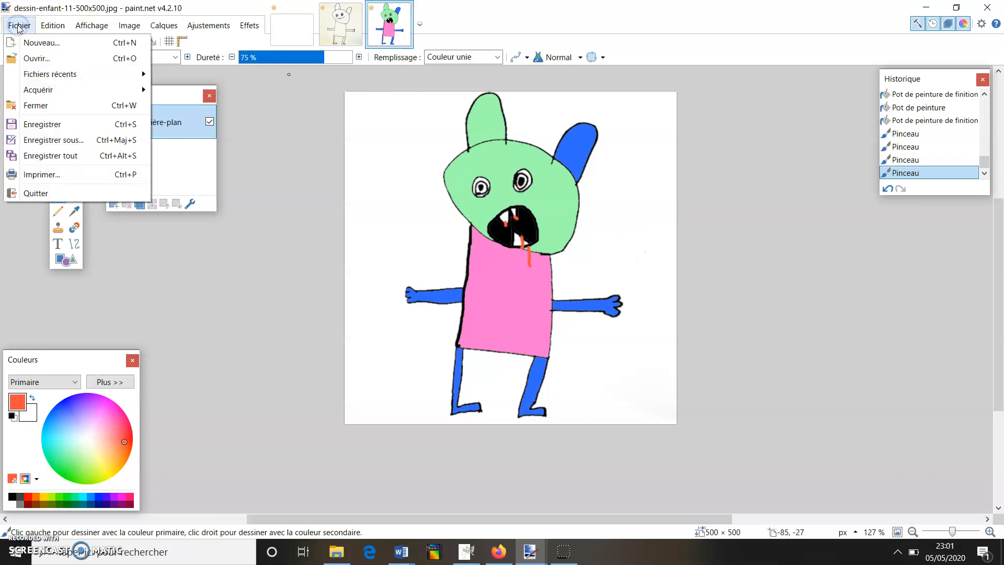
left_click(40, 140)
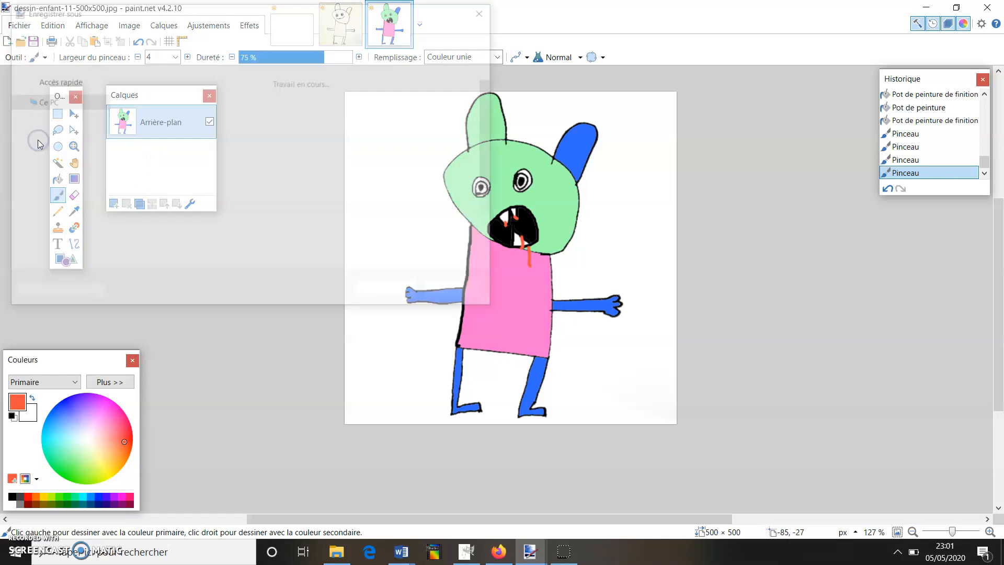
left_click(185, 238)
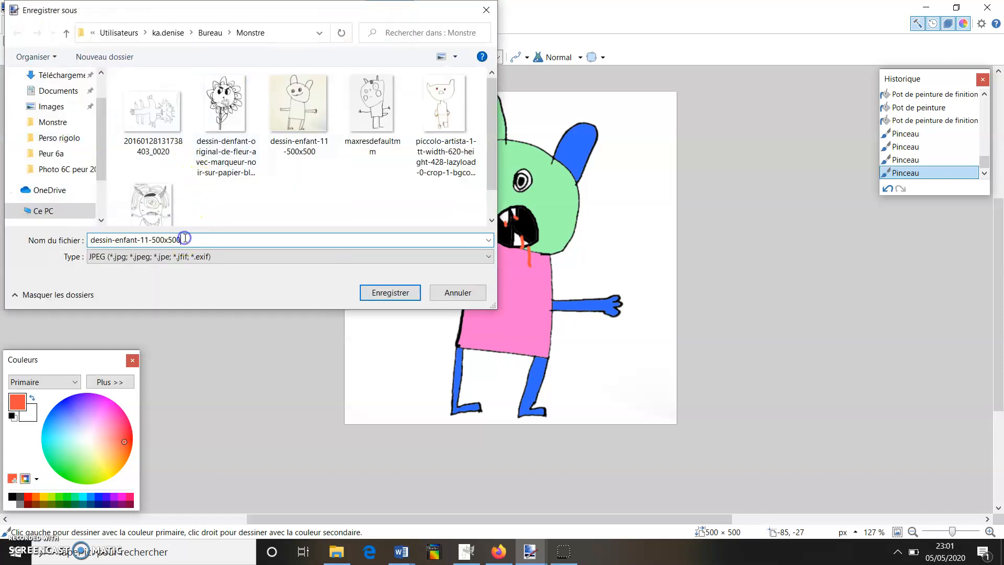
key("BackSpace")
key("BackSpace")
key("BackSpace")
key("BackSpace")
key("BackSpace")
key("BackSpace")
key("BackSpace")
key("BackSpace")
key("BackSpace")
key("BackSpace")
key("BackSpace")
type("monstre art pla")
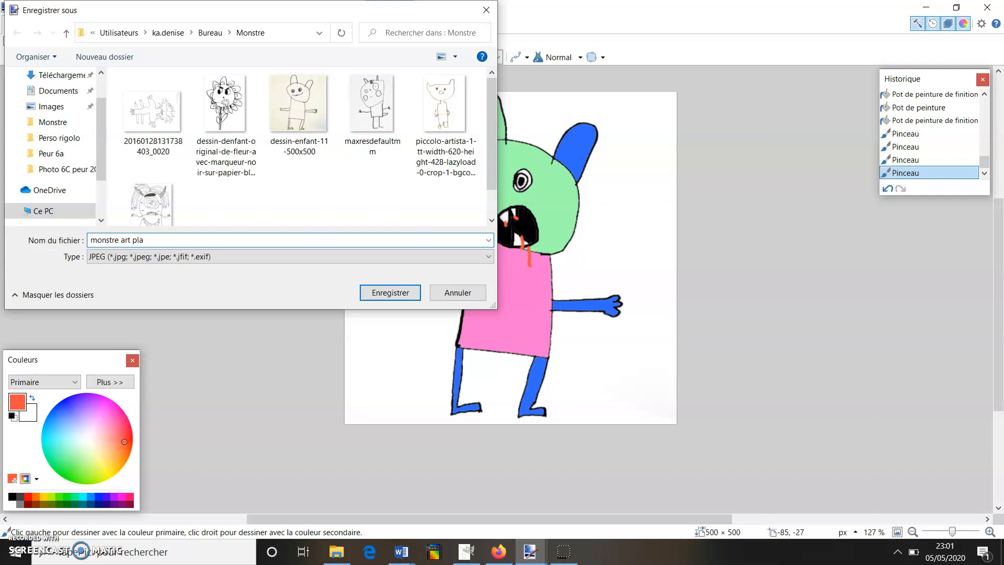
Choose the Monstre folder on the Bureau as the save location
left_click_drag(103, 157, 99, 135)
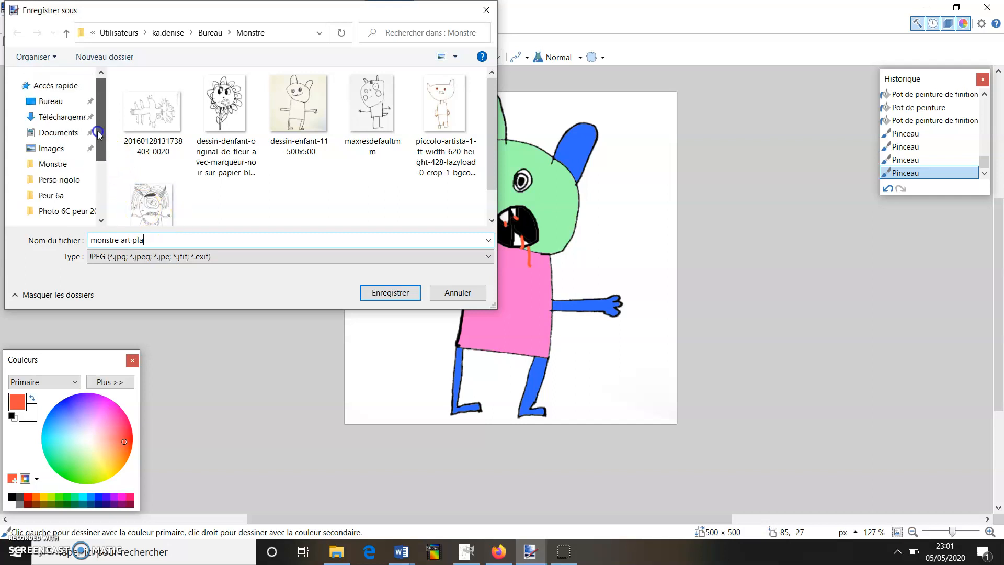
left_click(65, 102)
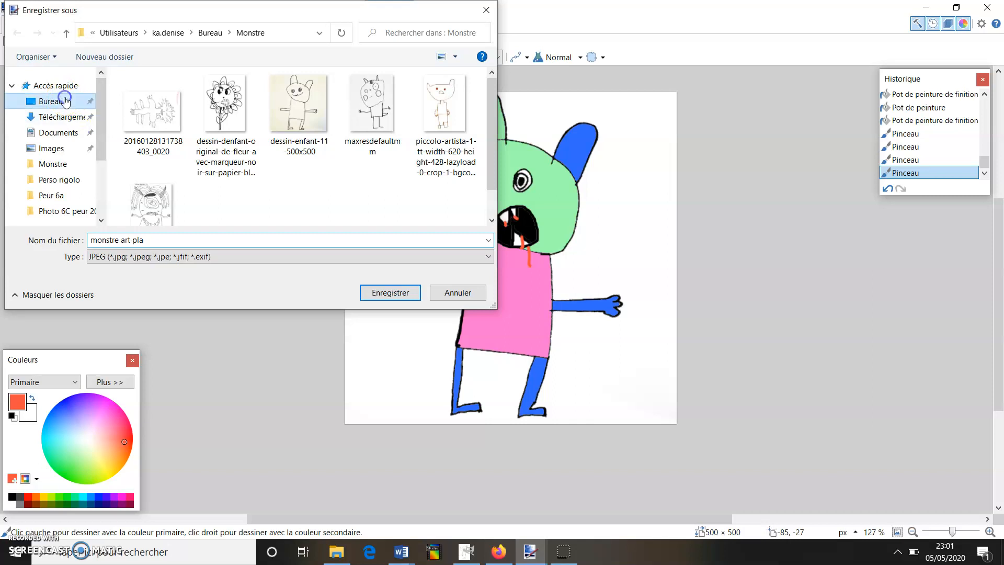
left_click(149, 95)
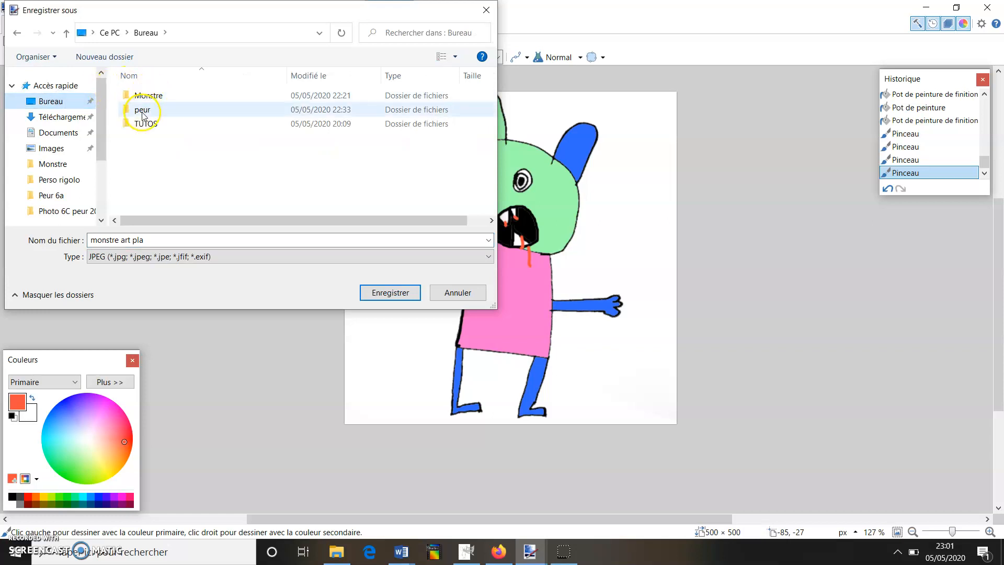
double_click(149, 95)
left_click(144, 240)
left_click(152, 237)
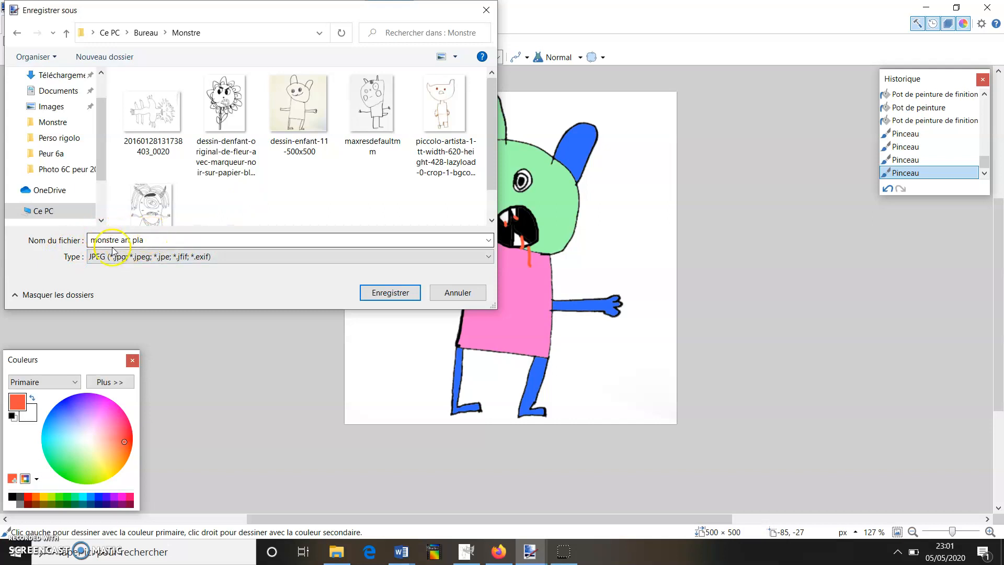
Save the file as a JPEG with quality 100 and 4:2:2 chroma subsampling
left_click(141, 257)
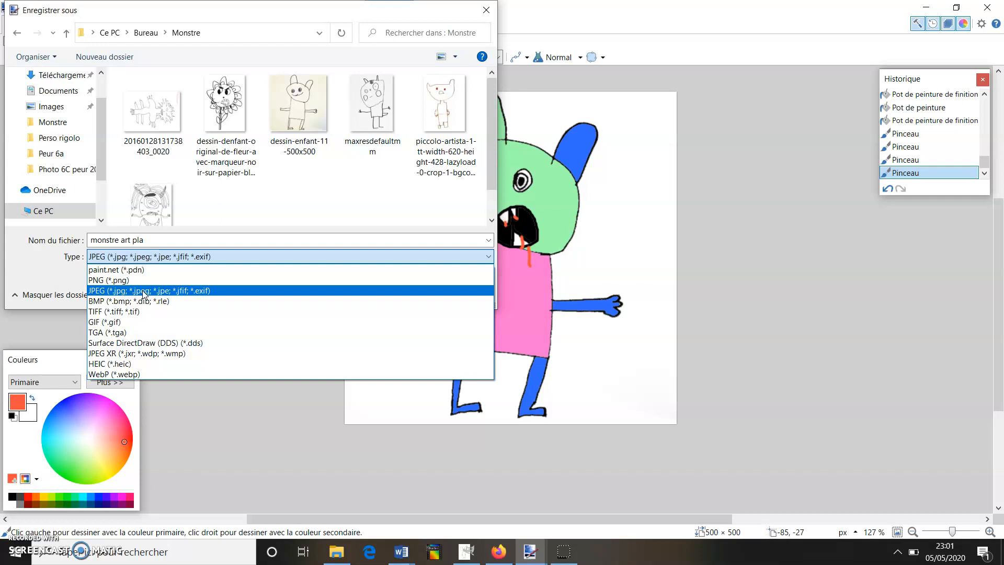
left_click(143, 291)
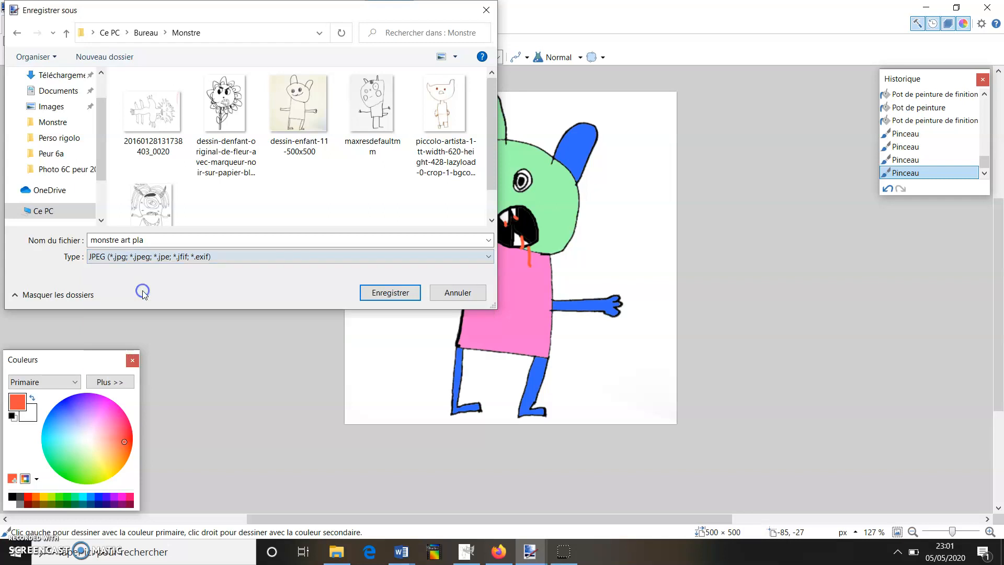
left_click(136, 258)
left_click(390, 293)
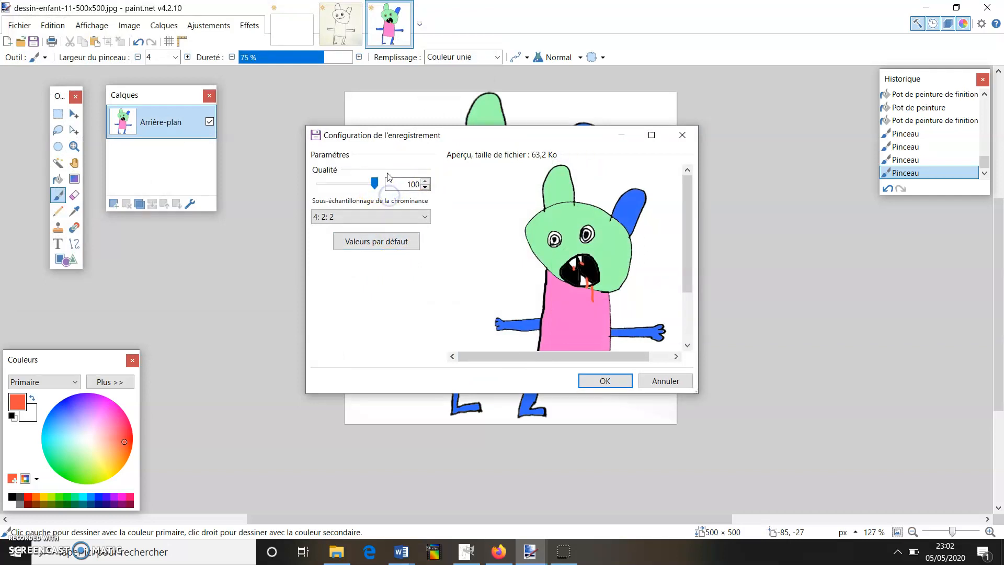
left_click(604, 381)
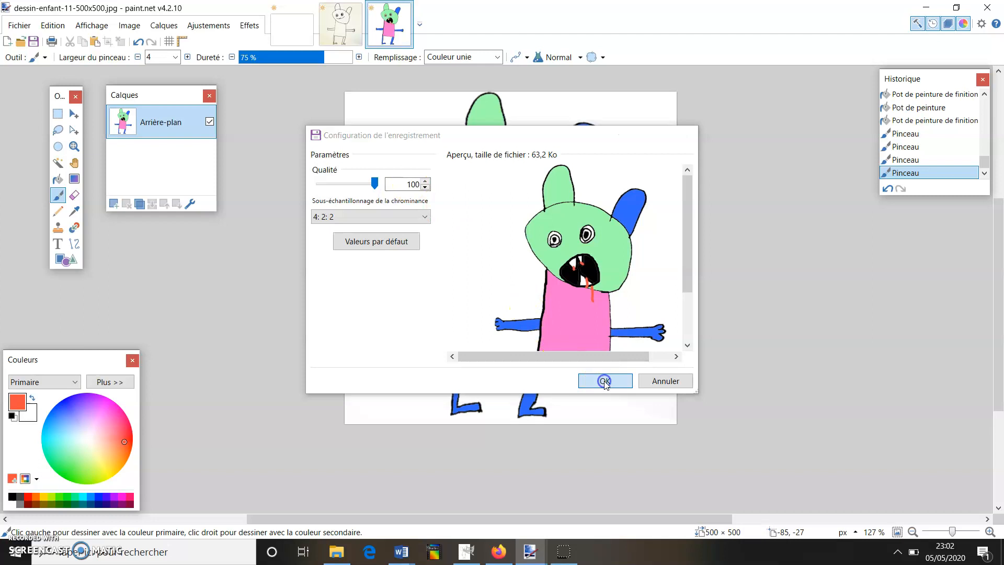
Reopen the Monstre folder from the desktop and view the saved "monstre art pla" image, then close the viewer
left_click(927, 7)
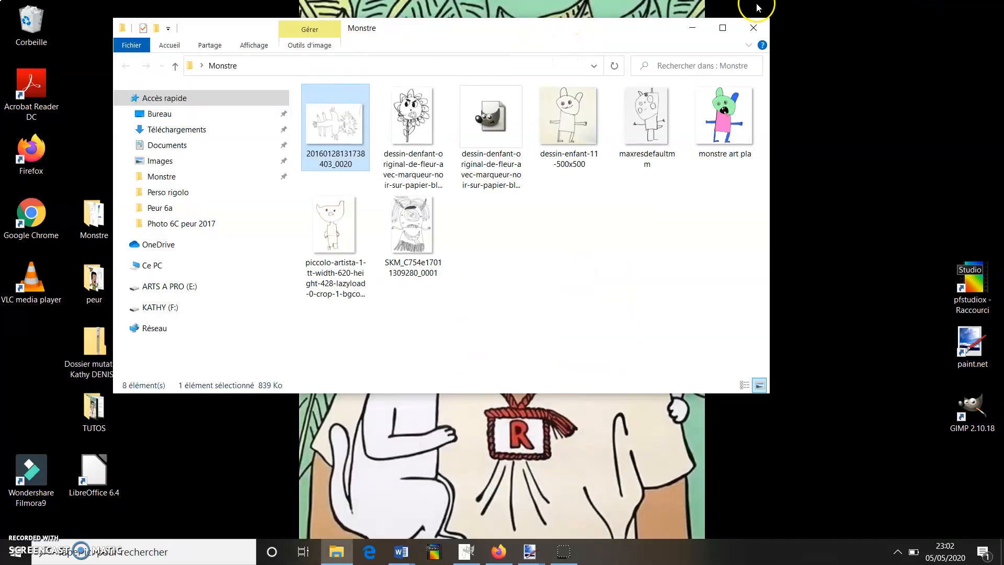
left_click(754, 28)
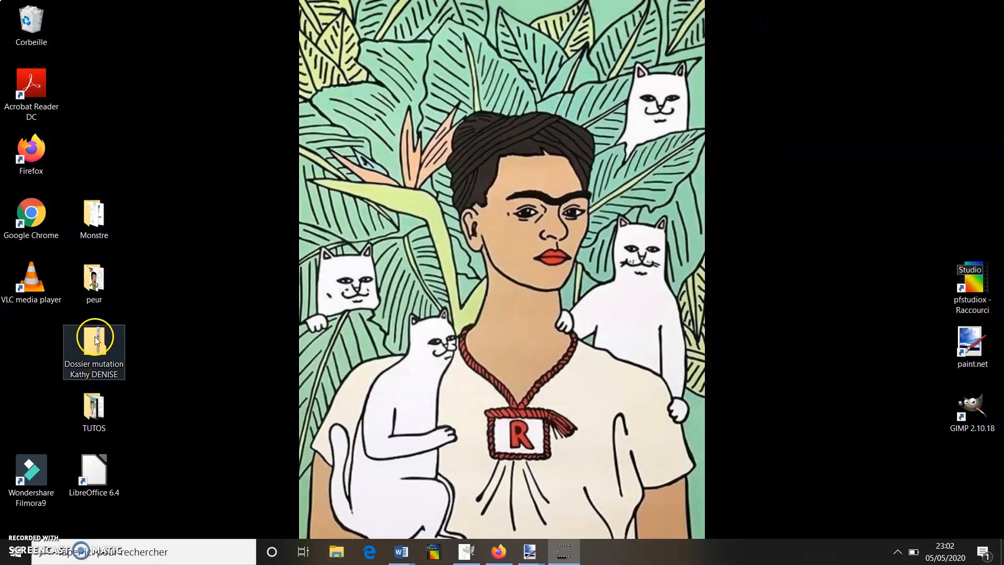
double_click(104, 220)
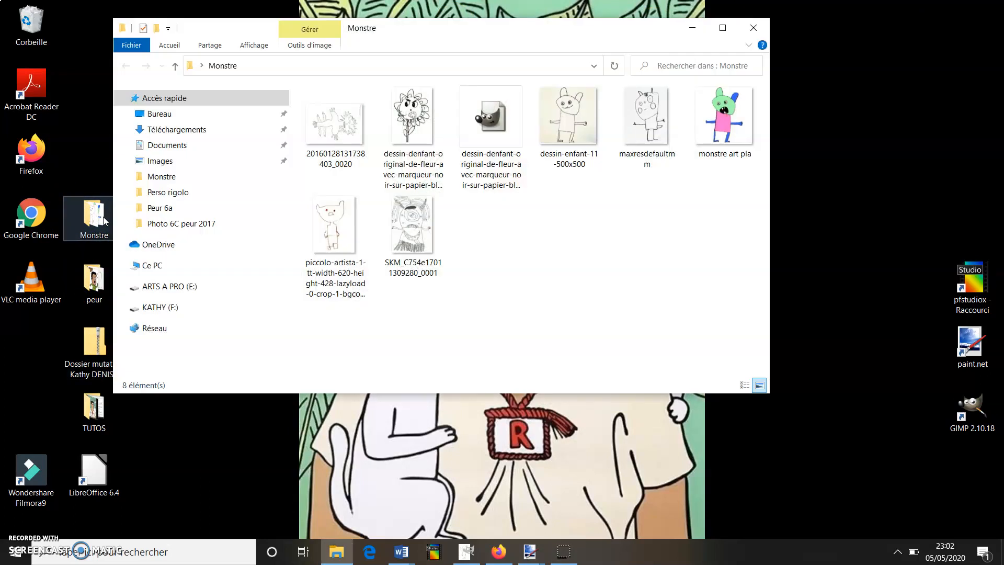
double_click(719, 128)
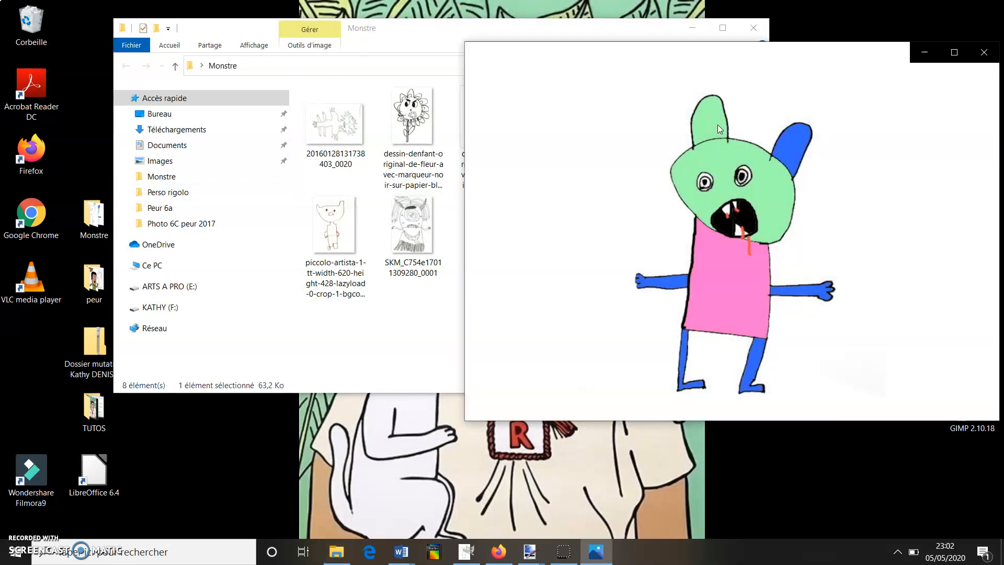
left_click(984, 52)
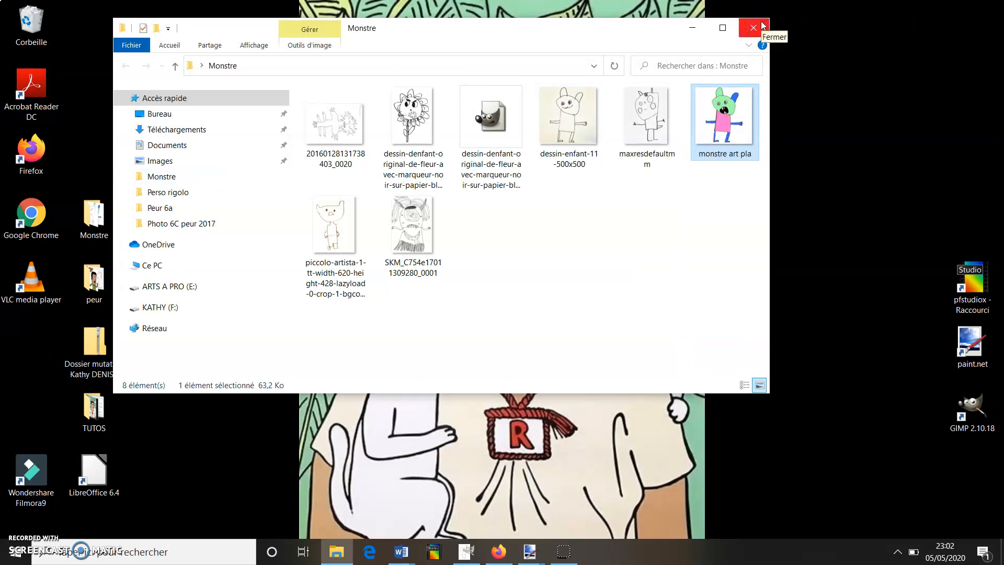
Start PhotoFiltre Studio X, dismiss the trial notice, and un-maximise its window so the Monstre folder shows behind it
double_click(961, 286)
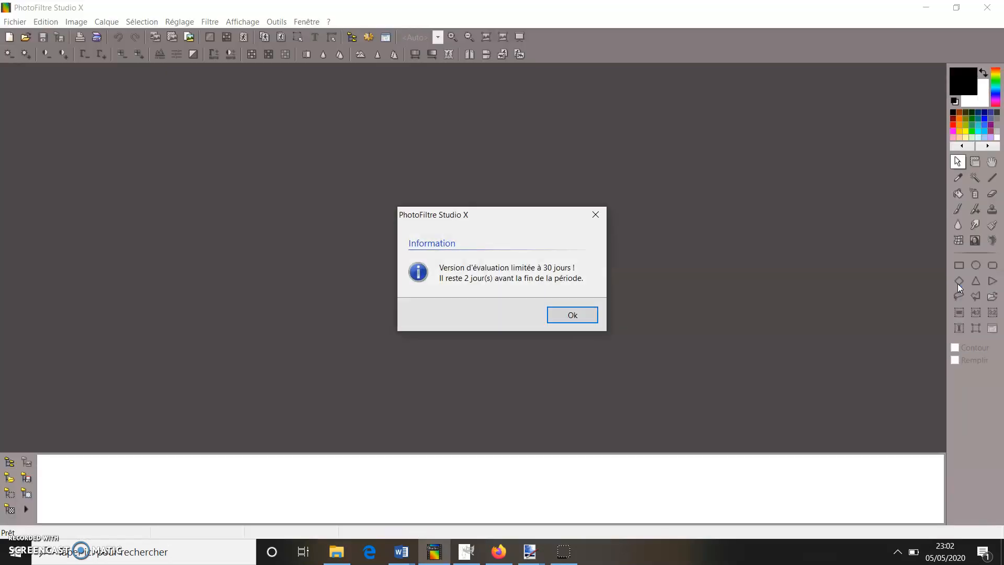
left_click(579, 314)
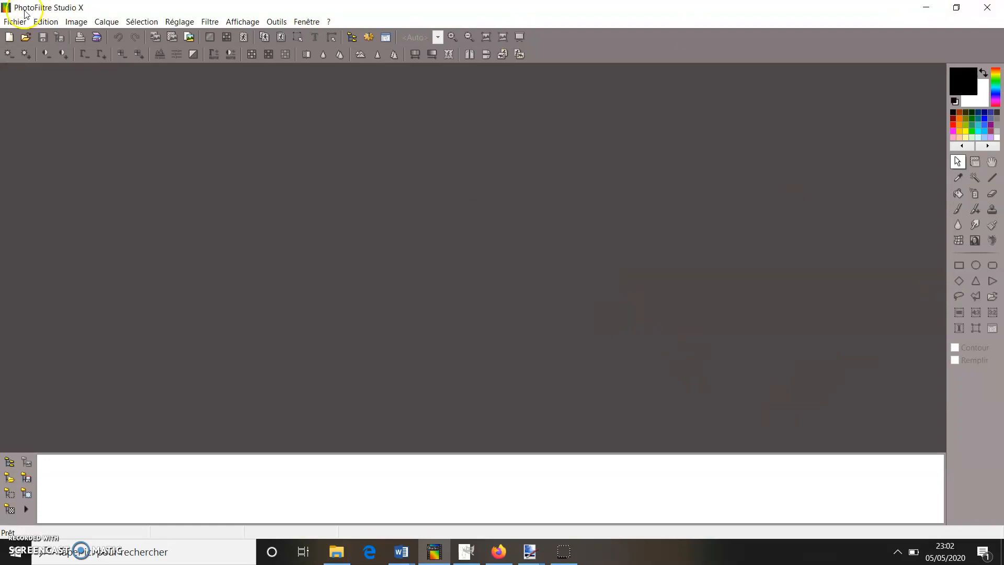
left_click(961, 6)
left_click_drag(650, 56, 723, 174)
left_click(331, 128)
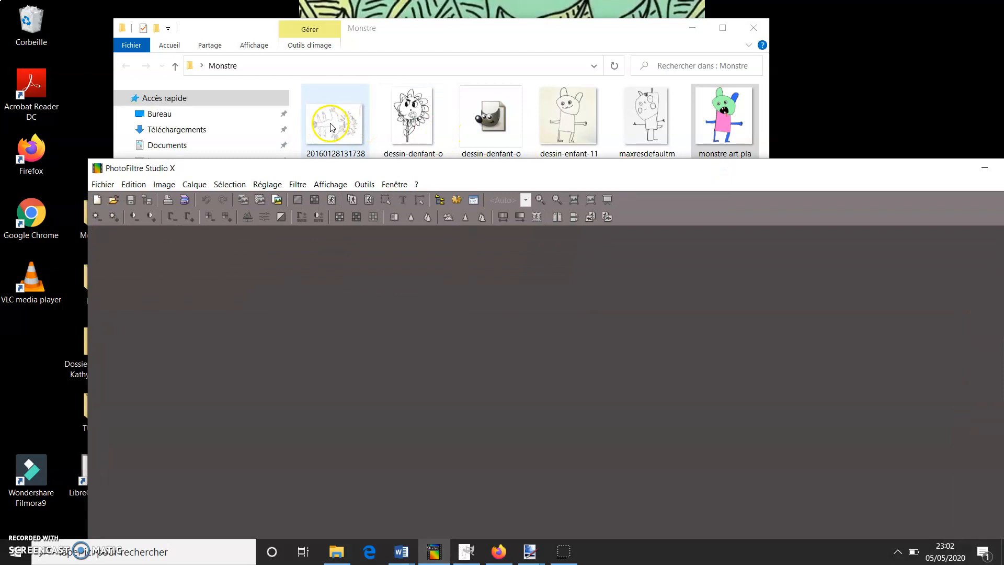
left_click_drag(331, 127, 326, 251)
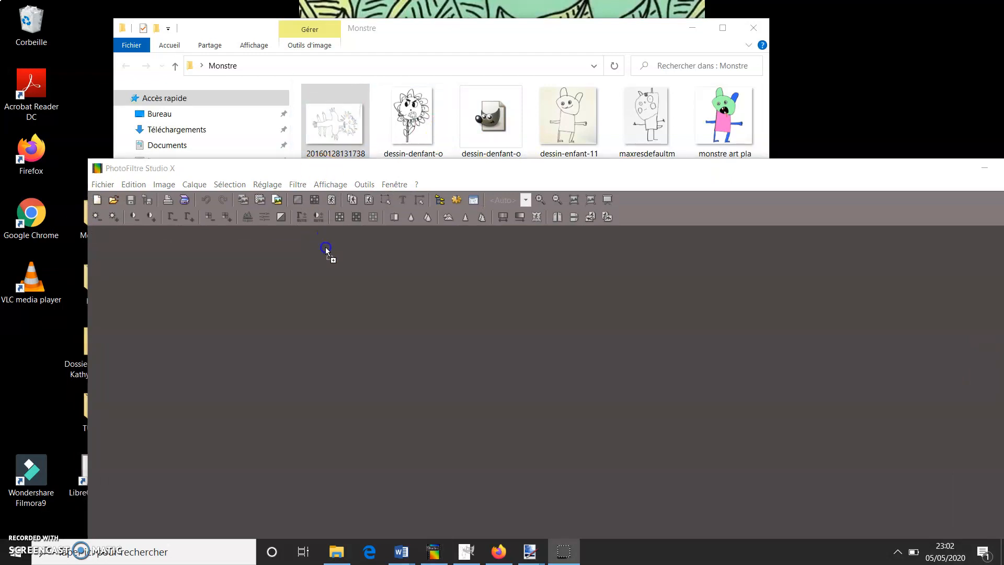
left_click_drag(666, 150, 691, 179)
left_click(690, 178)
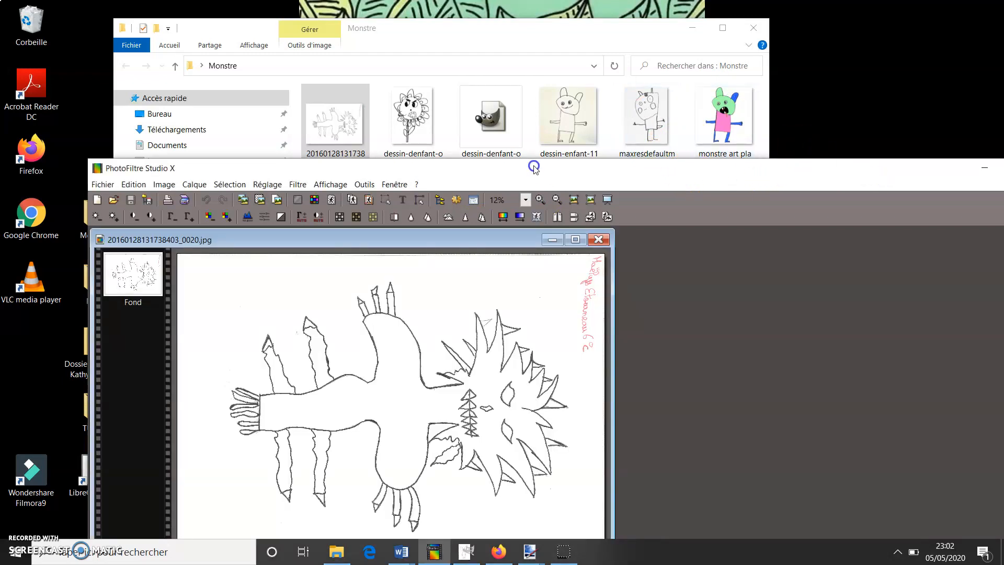
left_click(585, 240)
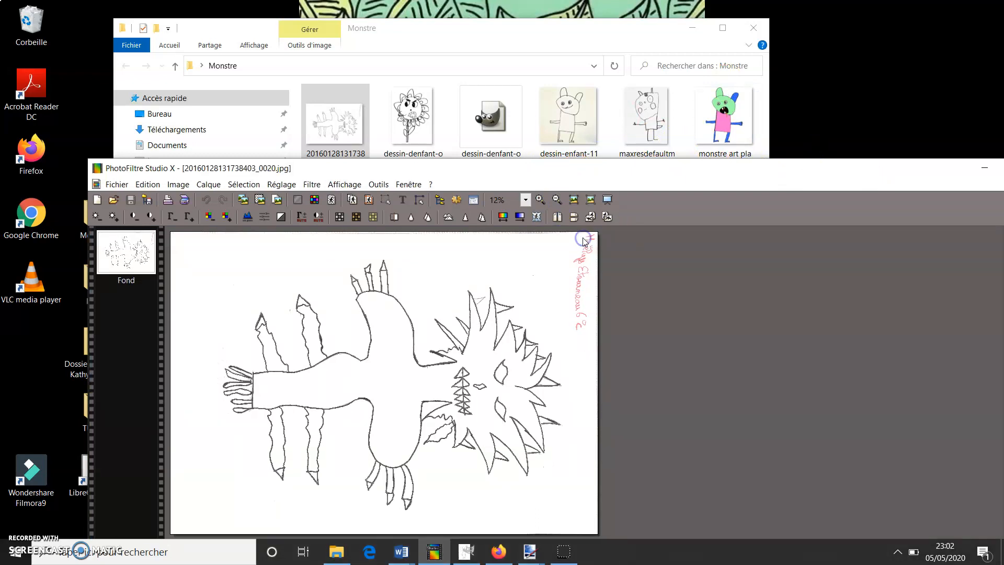
Rotate the sideways monster drawing 90° counter-clockwise so the head points up
left_click_drag(691, 177, 635, 32)
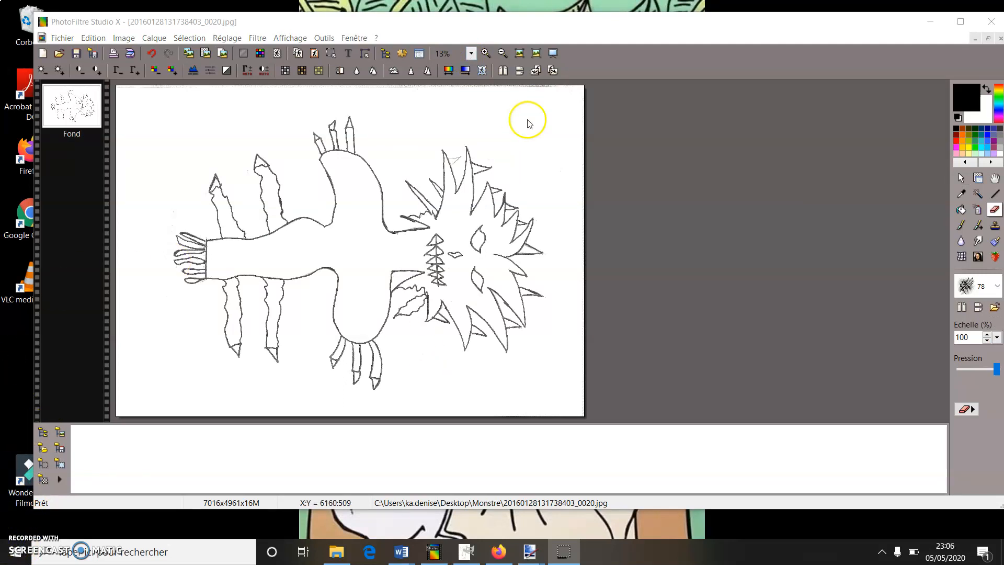
left_click(629, 145)
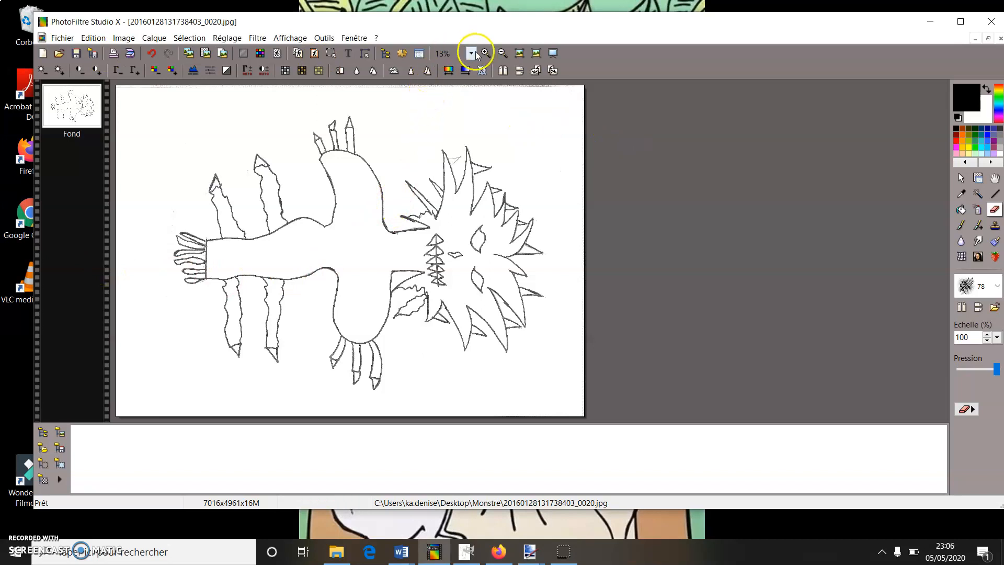
left_click(538, 70)
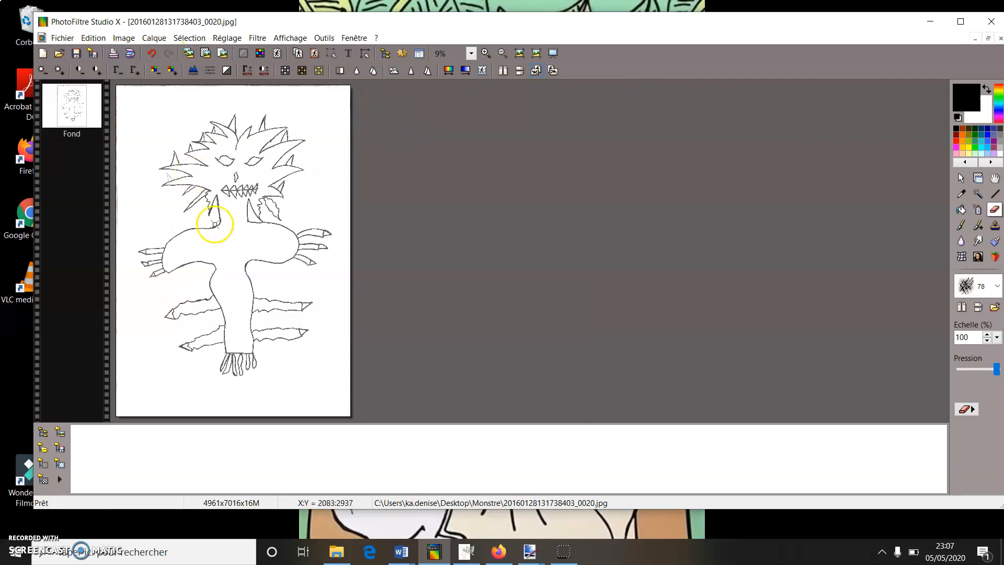
View the Contrast adjustment settings for the drawing and close them without applying anything
scroll(214, 224, "up", 3)
scroll(218, 220, "down", 3)
scroll(218, 220, "up", 3)
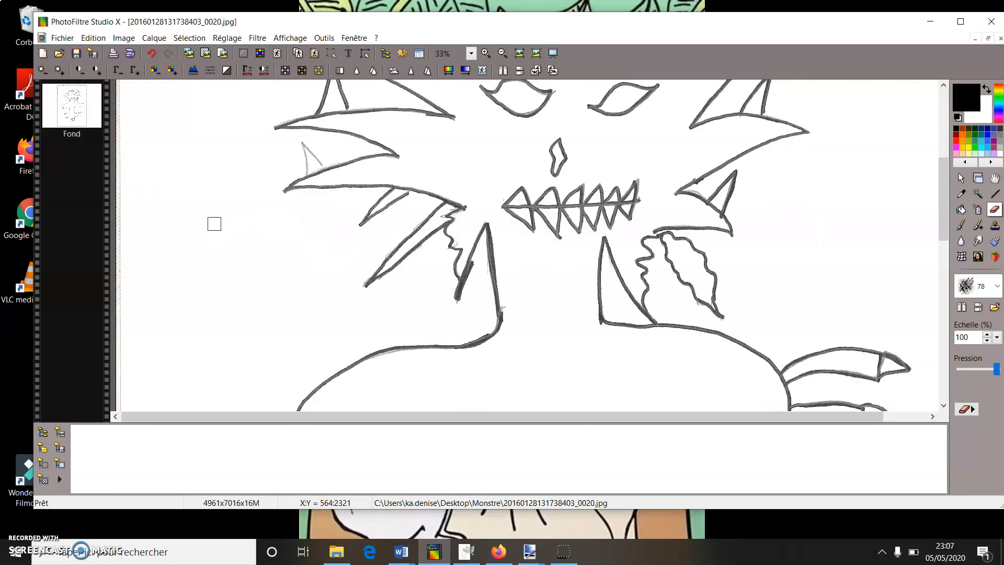
left_click(227, 38)
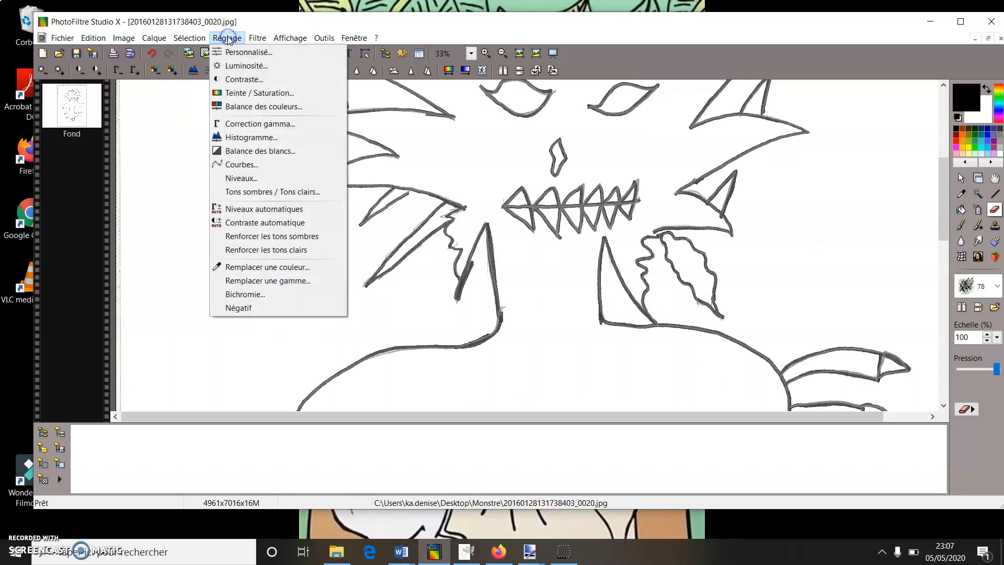
left_click(236, 79)
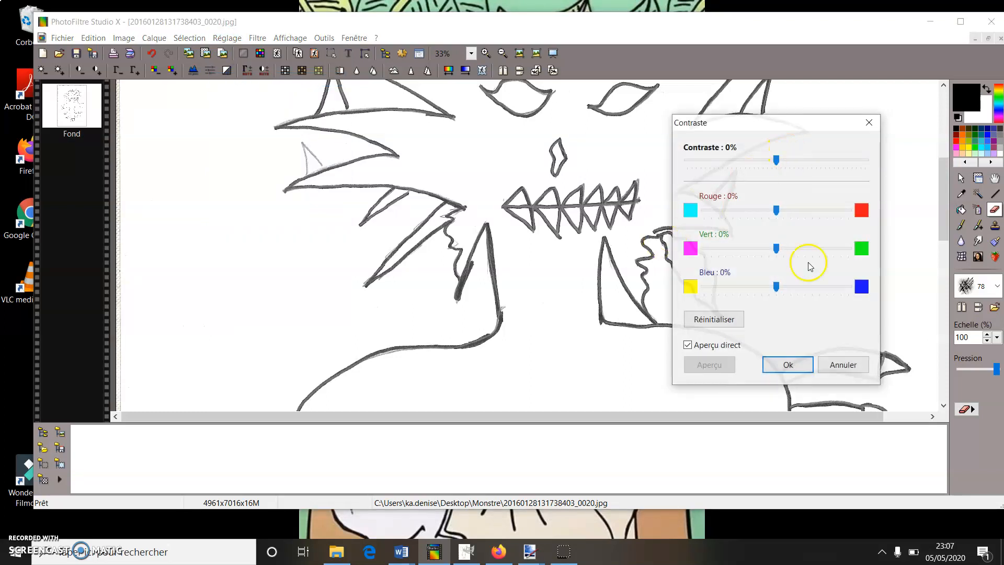
left_click(841, 362)
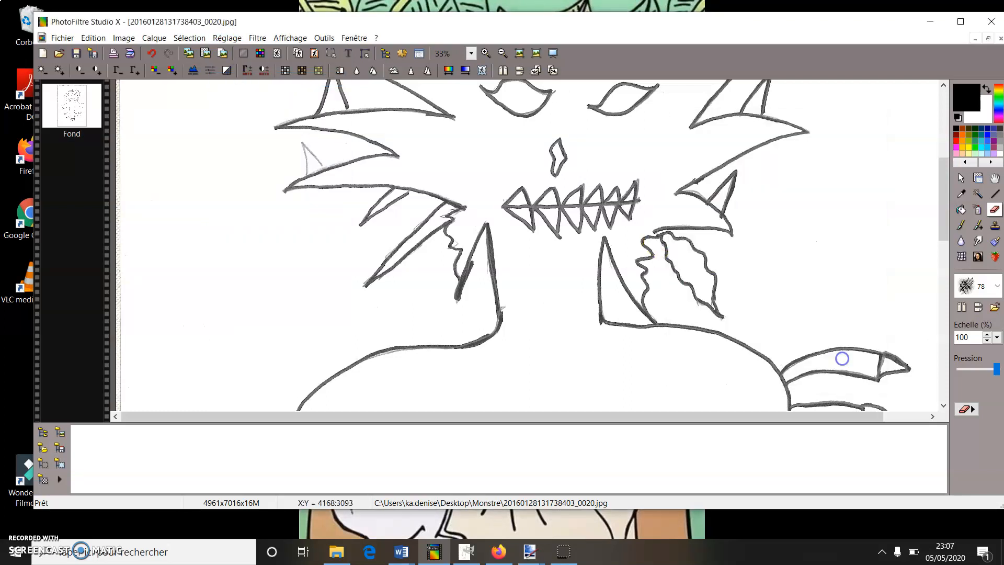
View the Brightness adjustment settings for the drawing and close them without applying anything
left_click(256, 39)
left_click(237, 39)
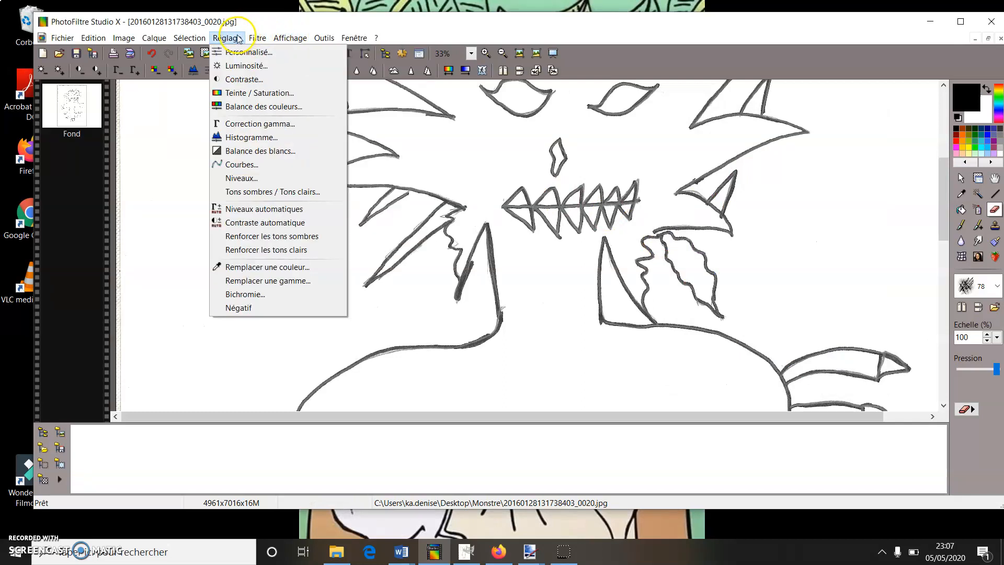
left_click(242, 66)
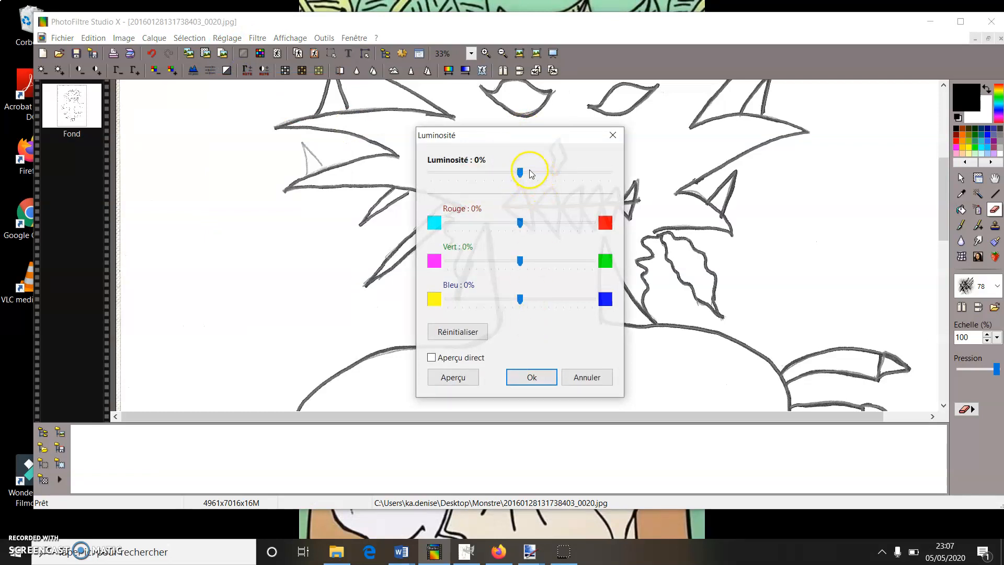
left_click(581, 379)
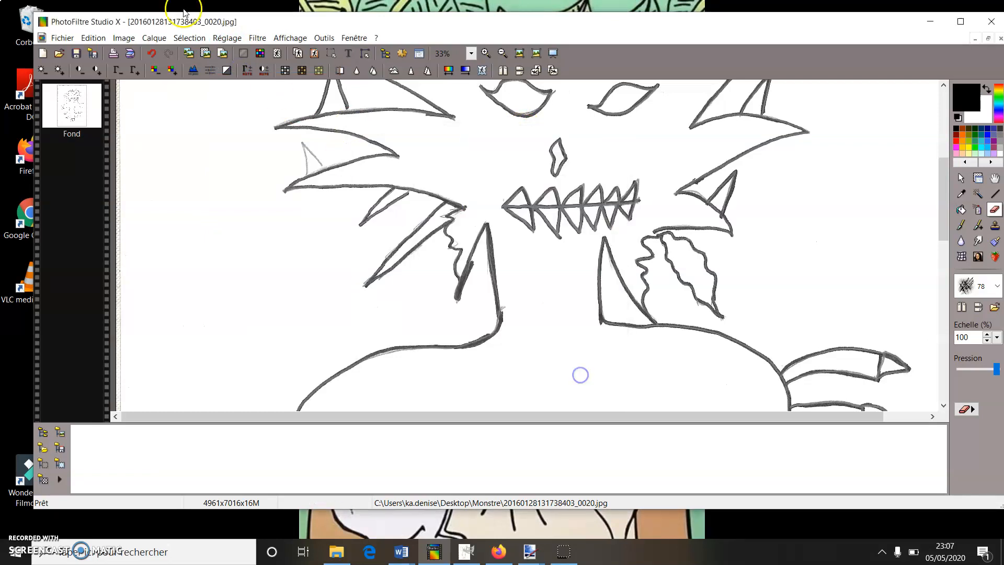
Darken the pencil lines with a Curves adjustment on luminosity, previewing live and bending the curve's midpoint well below the diagonal
left_click(255, 36)
mouse_move(227, 37)
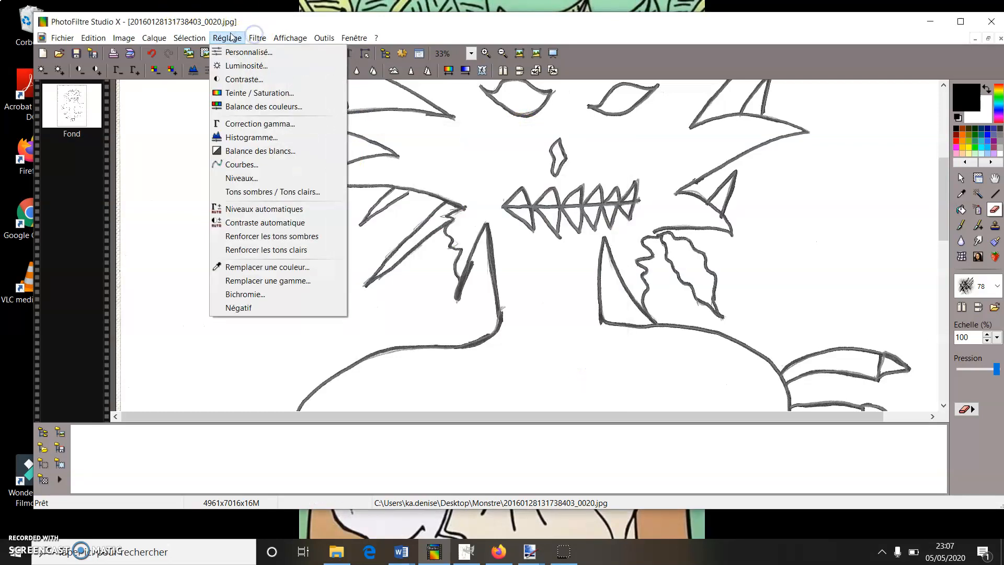
left_click(253, 164)
left_click_drag(513, 149, 709, 153)
left_click_drag(684, 228, 678, 216)
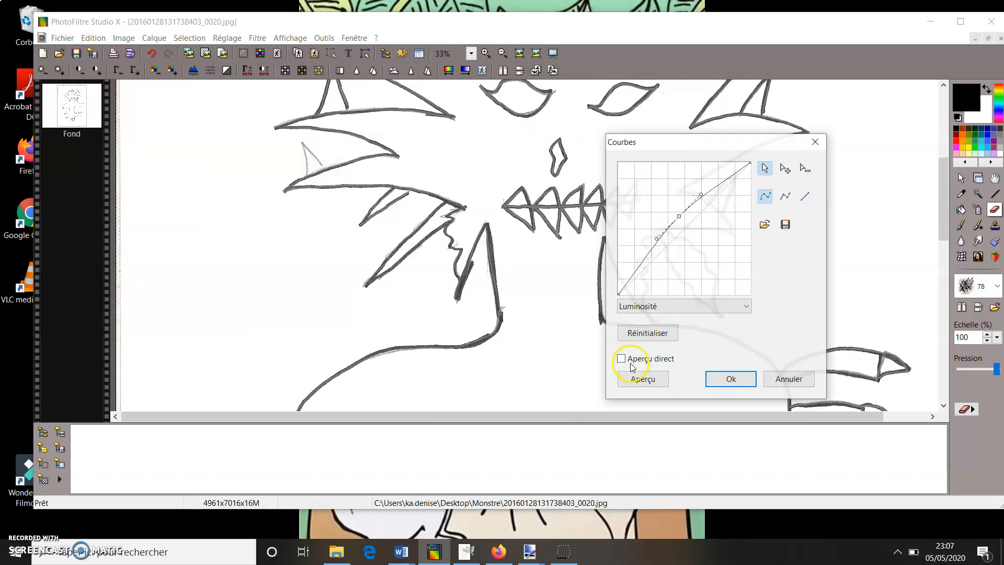
left_click(622, 360)
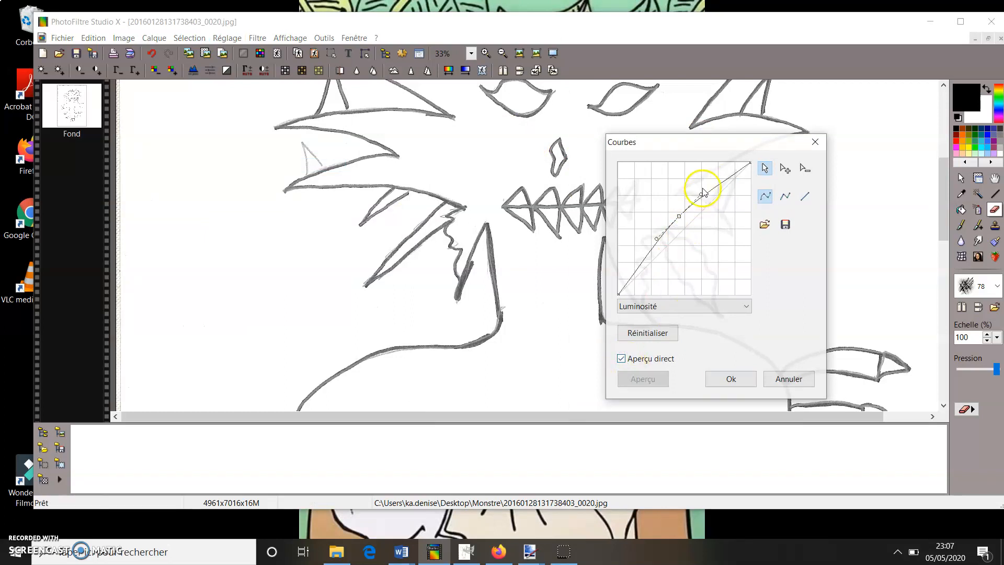
left_click_drag(679, 216, 720, 254)
left_click(729, 384)
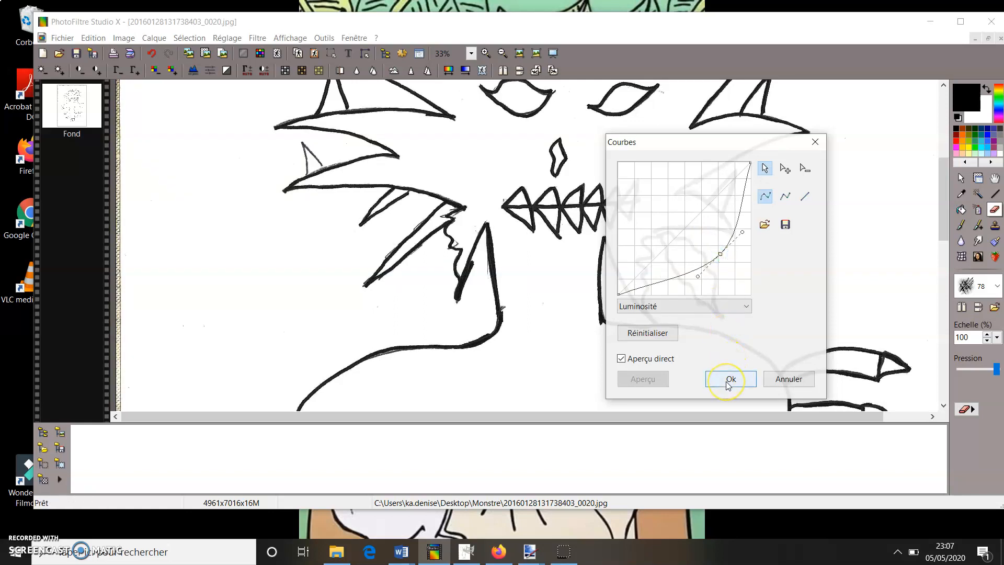
left_click(731, 378)
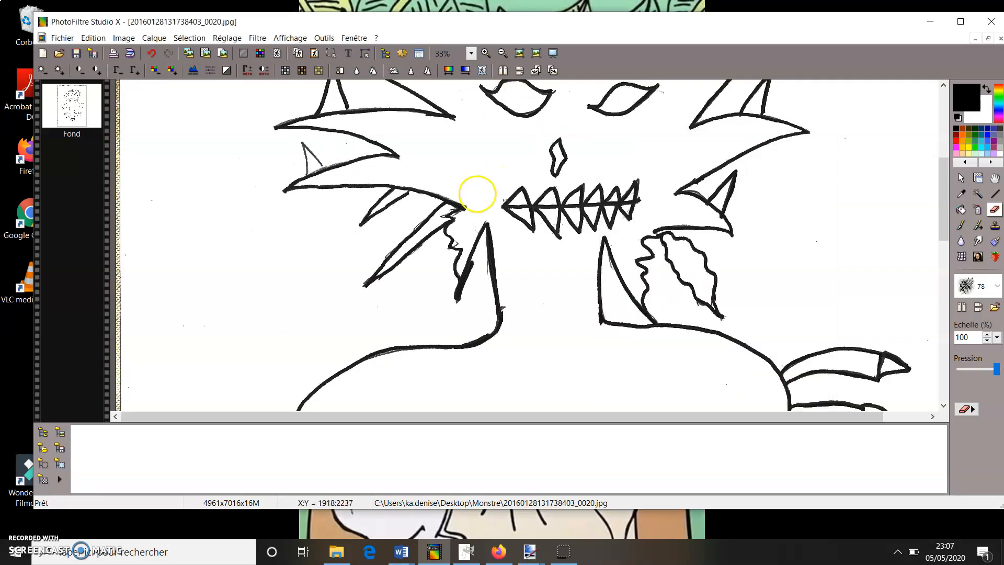
Compare the drawing before and after the curve adjustment by undoing and redoing it, leaving the adjustment applied
scroll(443, 210, "down", 3)
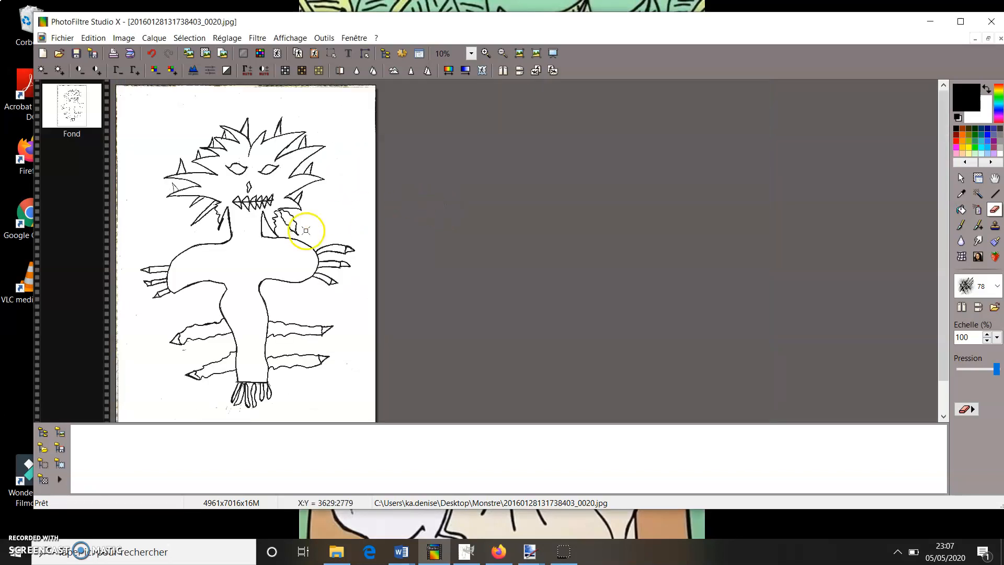
scroll(306, 230, "up", 3)
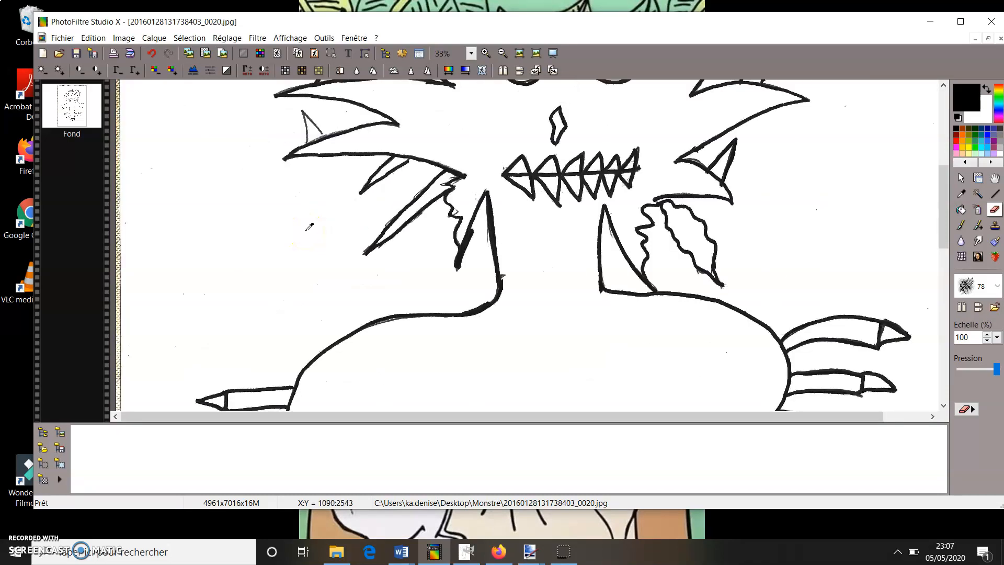
scroll(309, 227, "down", 1)
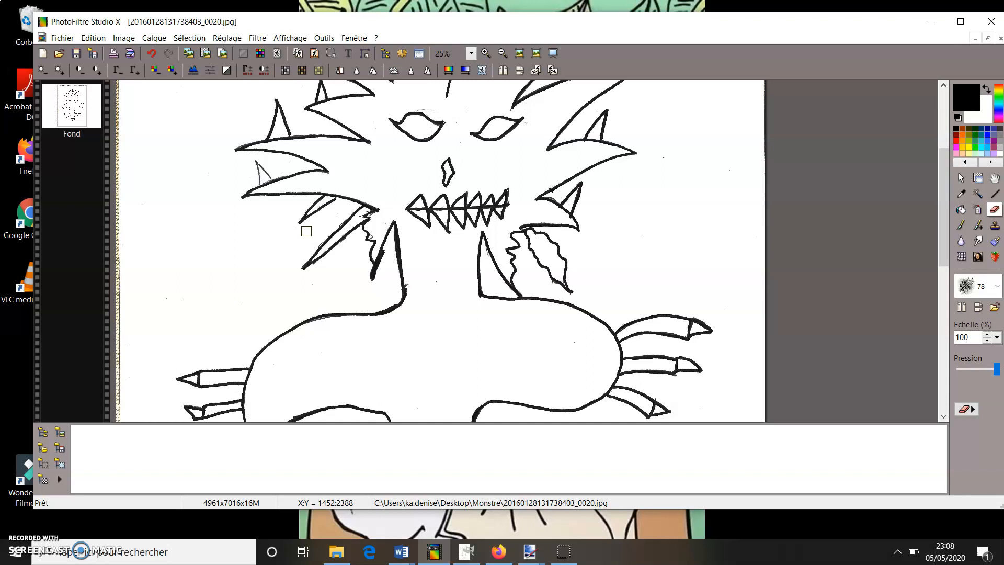
key("ctrl+z")
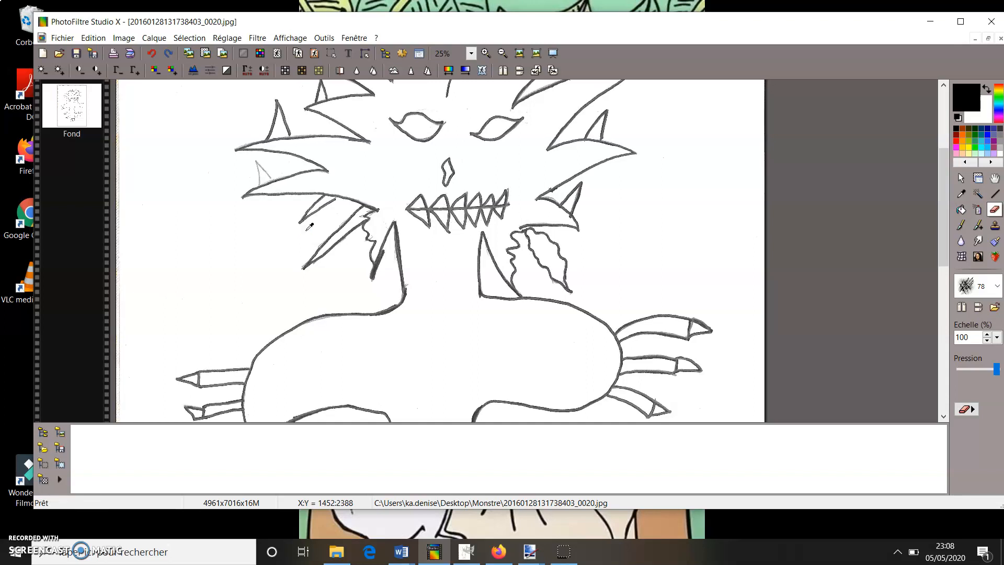
key("ctrl+y")
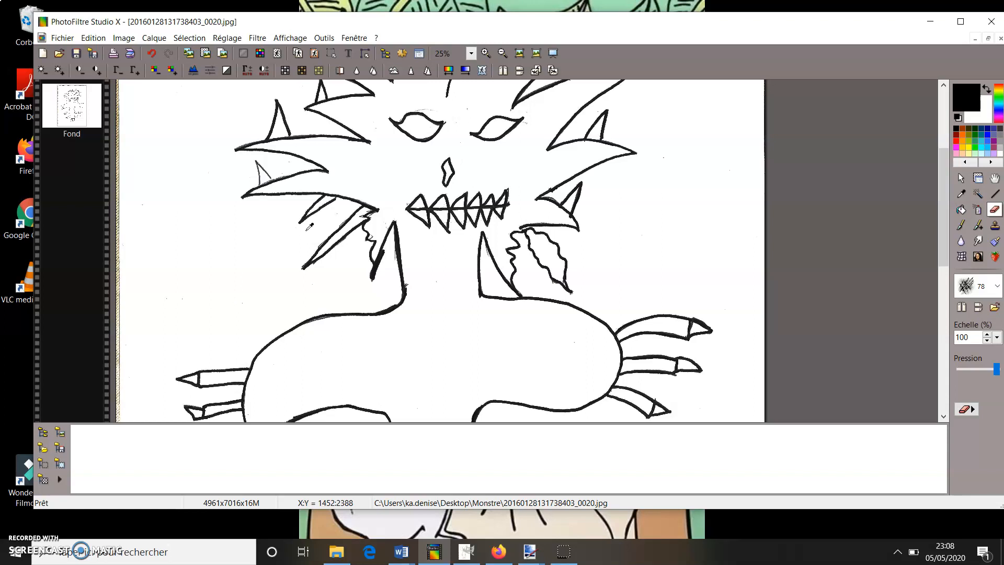
key("ctrl+z")
key("ctrl+y")
left_click(291, 39)
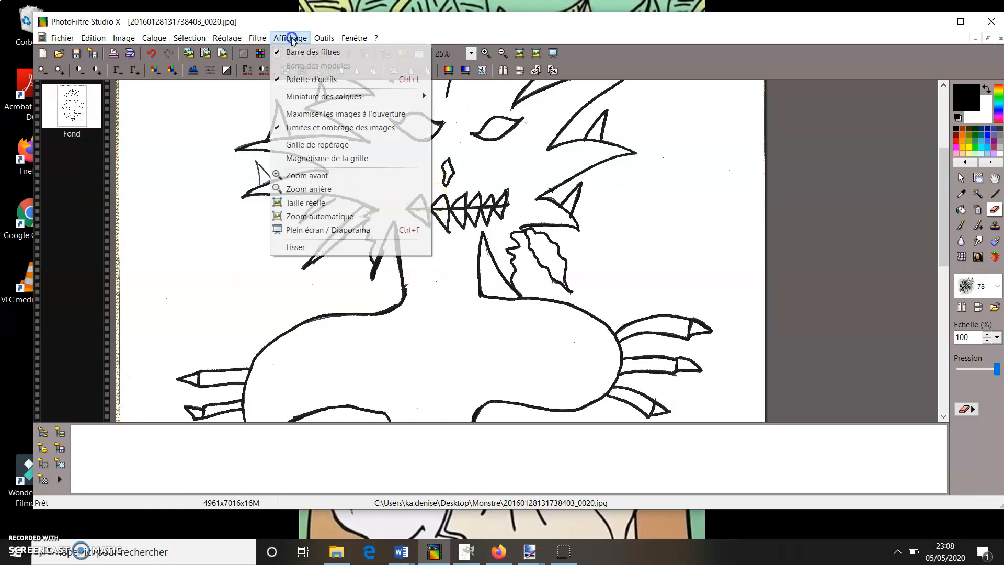
mouse_move(254, 42)
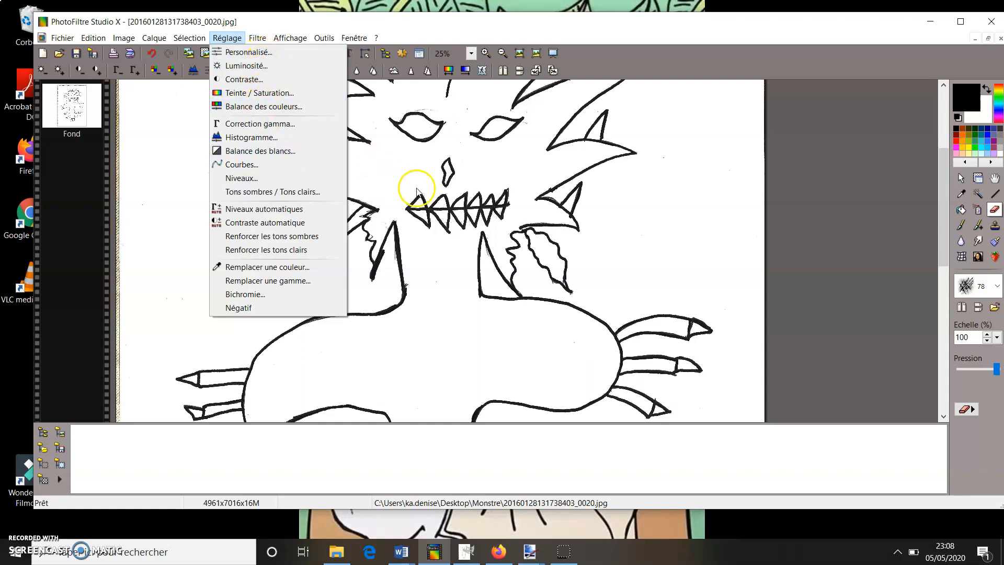
key("Right")
key("Right")
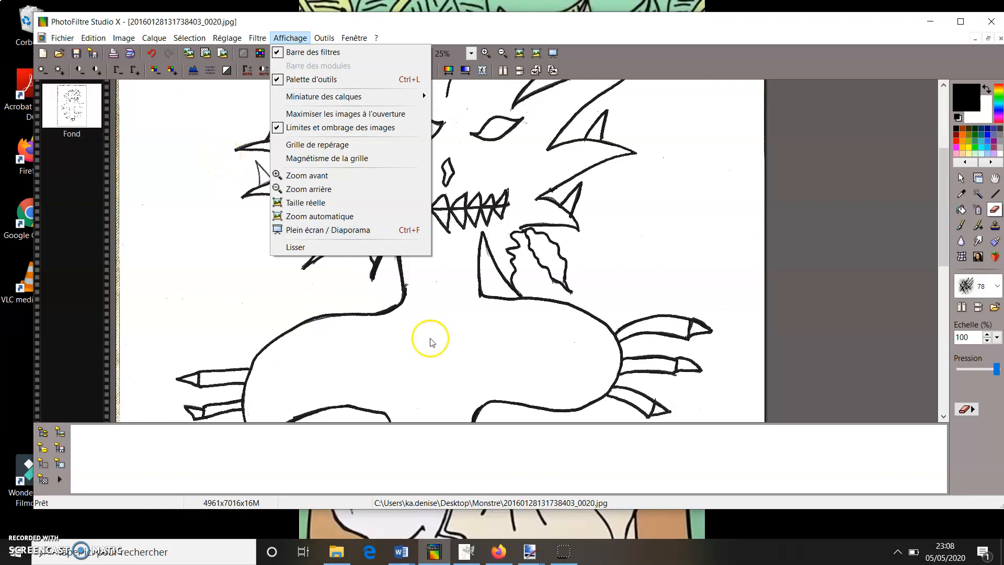
left_click(500, 270)
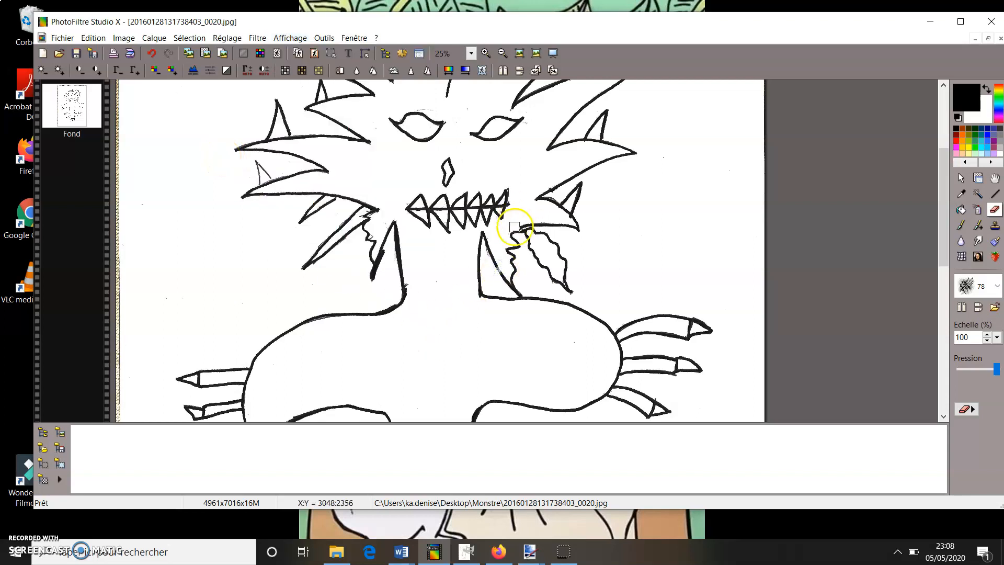
Pick a turquoise foreground colour and fill the monster's body and head with the Fill tool
left_click(962, 210)
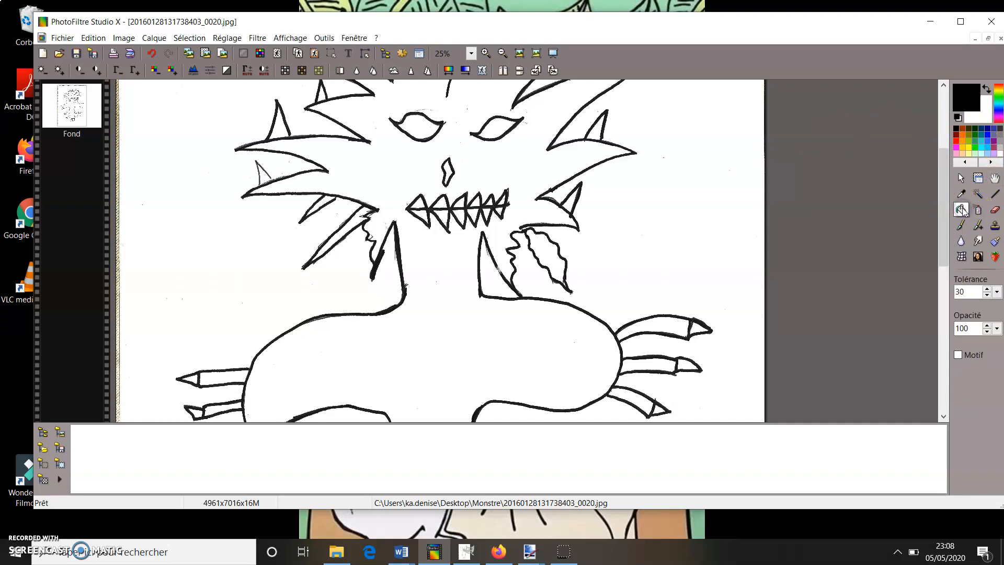
left_click(976, 141)
left_click(999, 95)
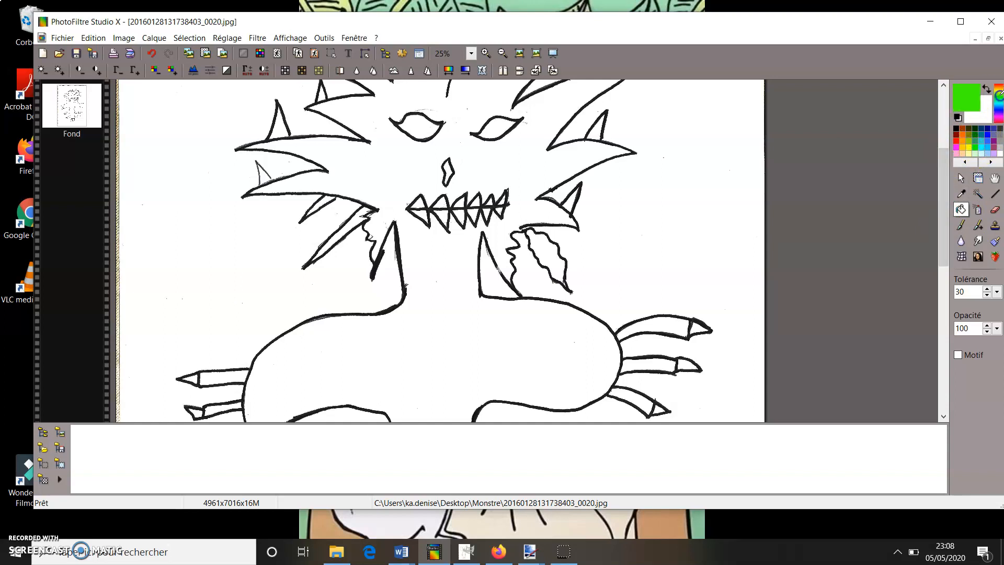
left_click(976, 142)
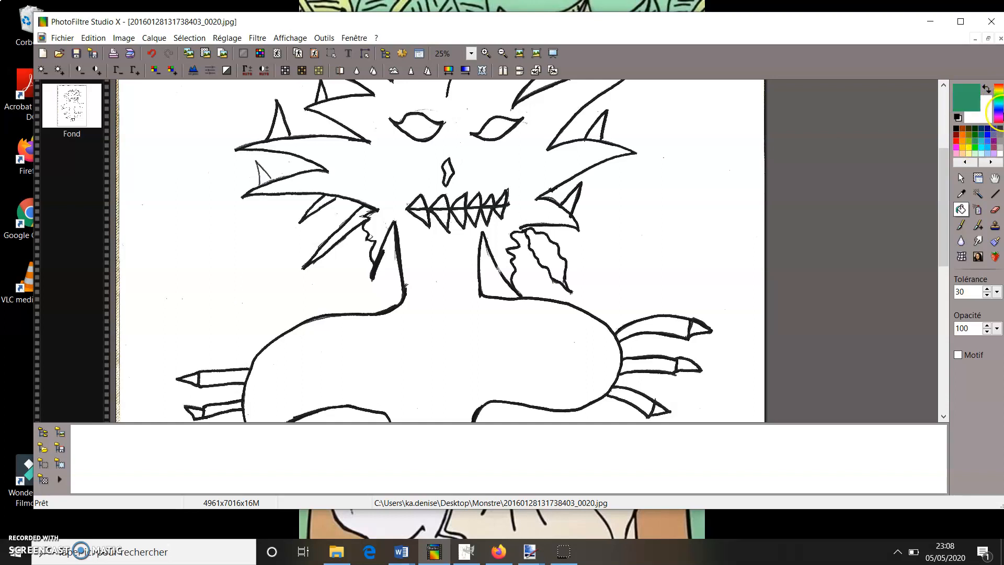
left_click_drag(999, 96, 1001, 104)
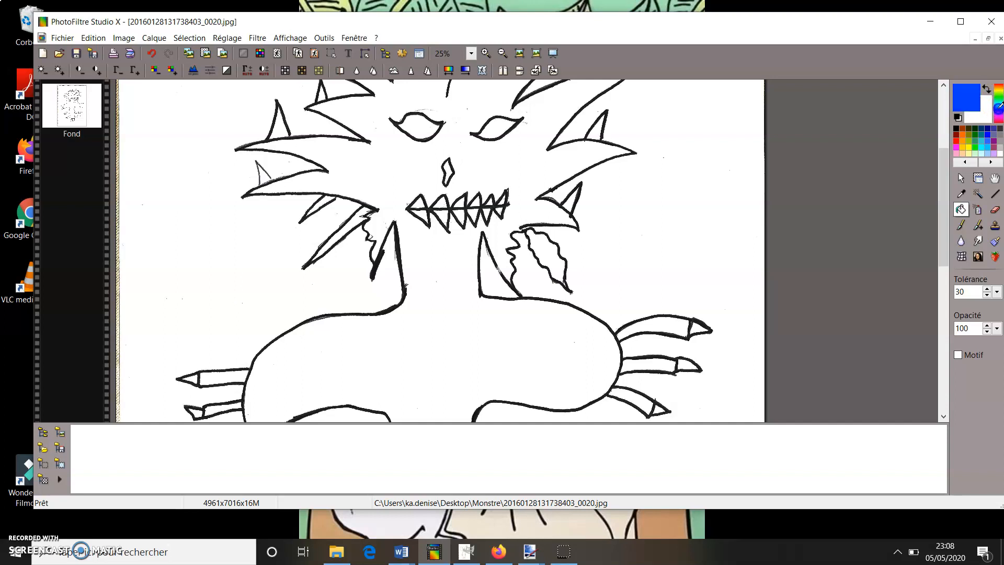
left_click(982, 138)
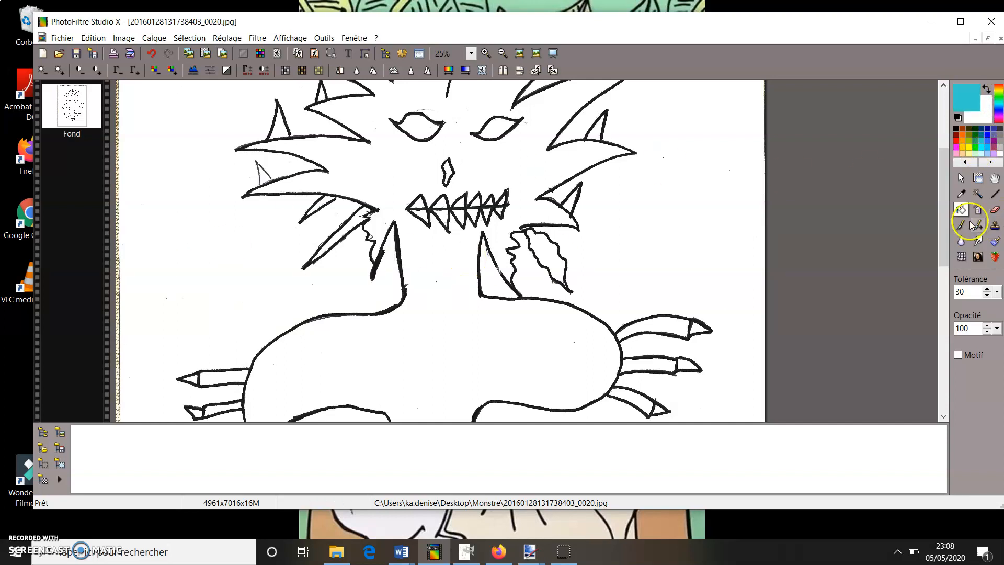
left_click(962, 210)
left_click(470, 345)
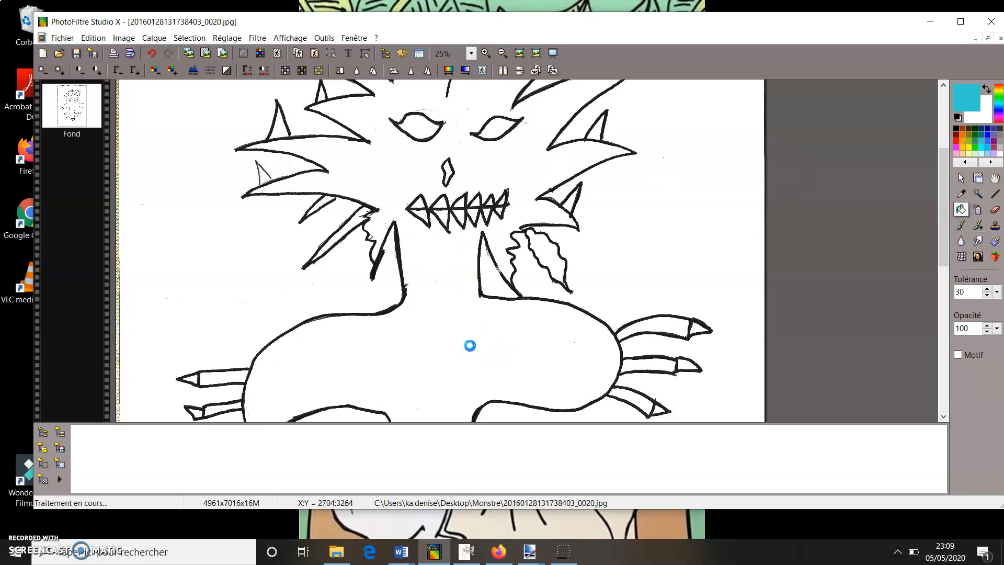
Fill the upper two fingers of the arm on the right of the drawing with turquoise and try to fill the third
scroll(470, 345, "down", 3)
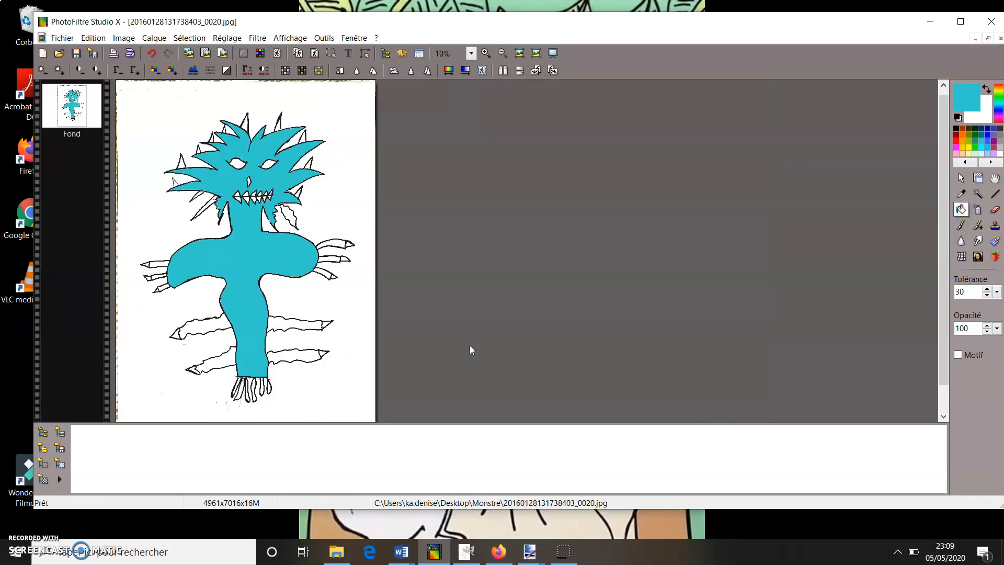
left_click(328, 241)
left_click(334, 258)
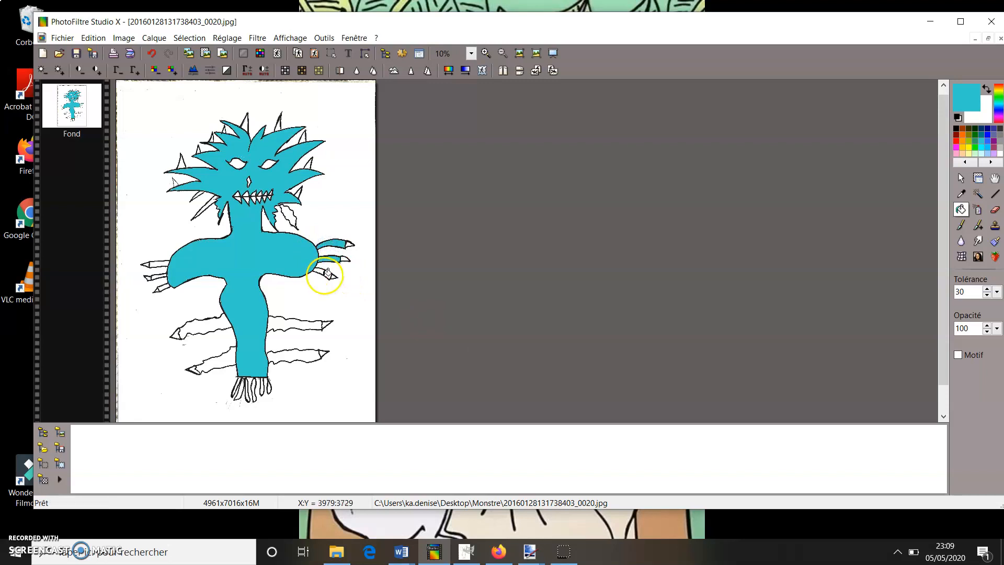
left_click(325, 274)
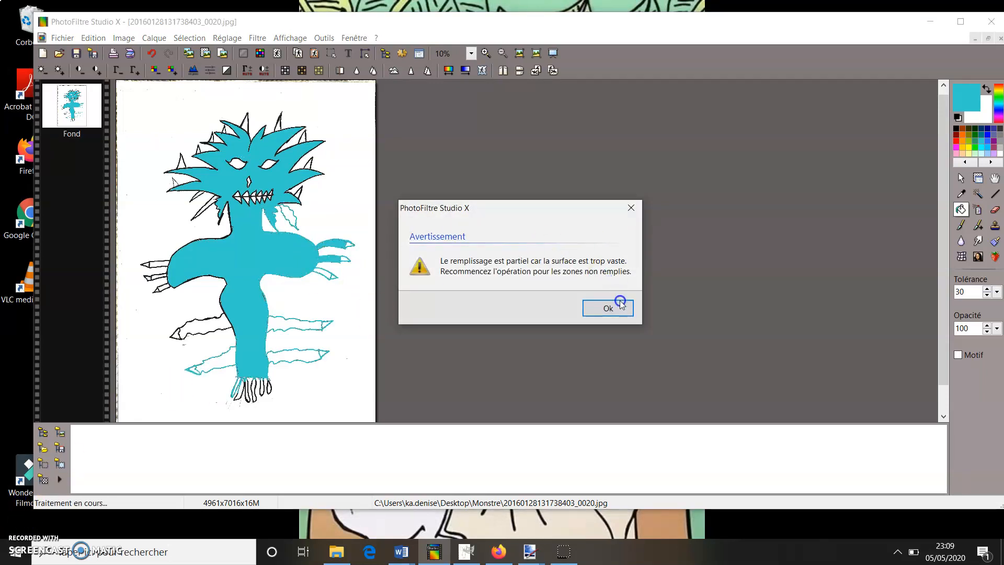
left_click(621, 304)
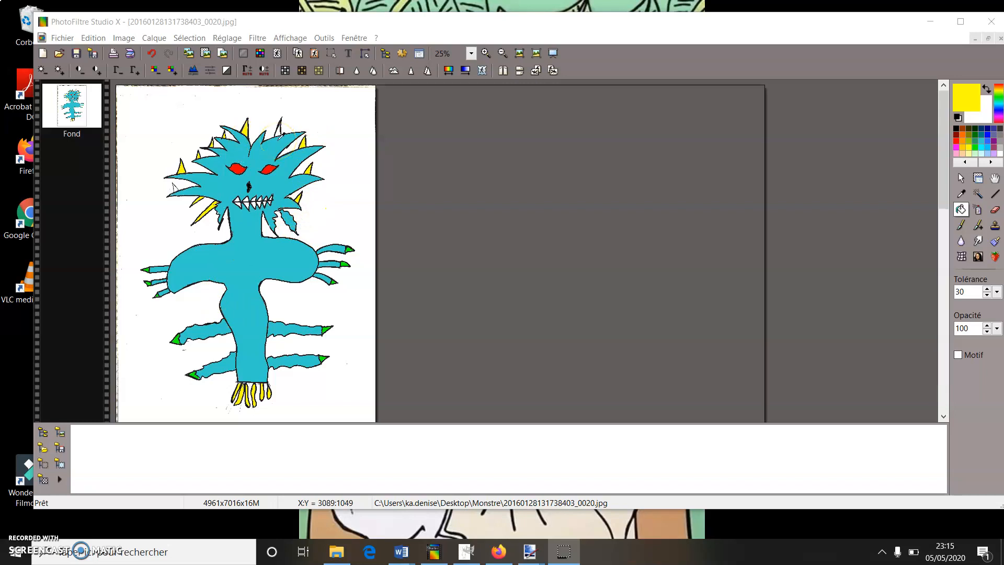
Try to fill the white spike on top of the head with yellow, and undo that fill
scroll(280, 137, "up", 3)
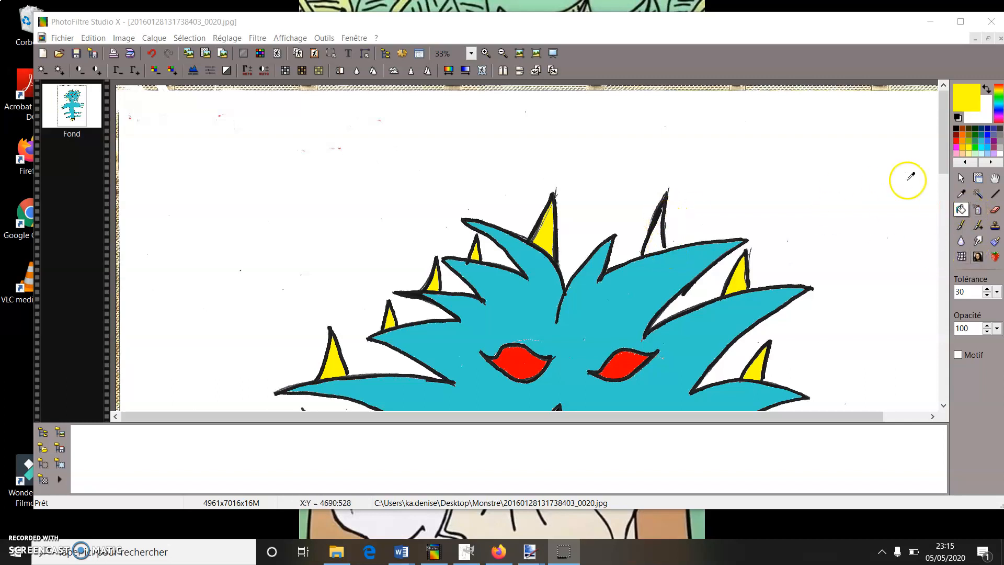
left_click(966, 194)
left_click(959, 211)
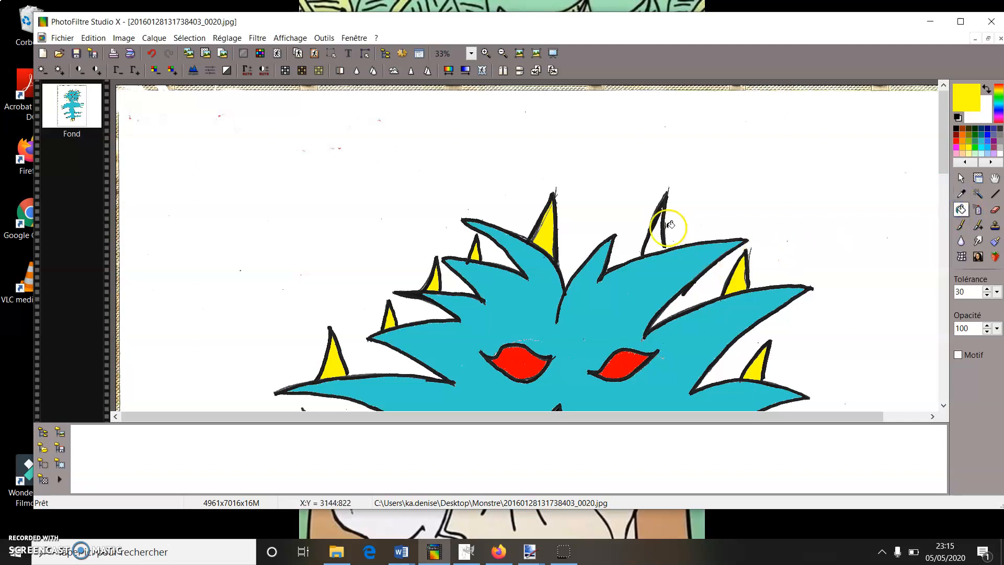
left_click(658, 241)
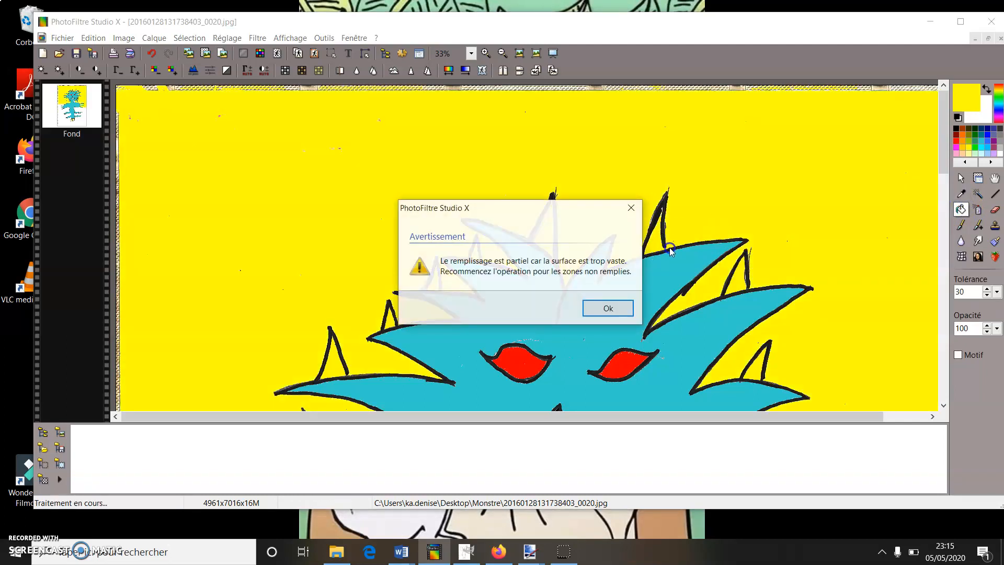
left_click(597, 308)
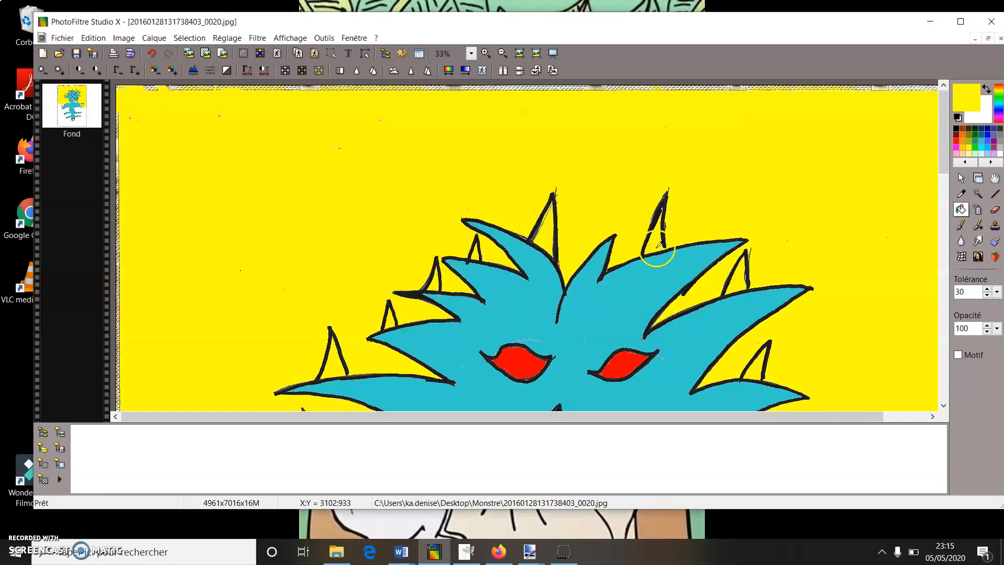
key("ctrl+z")
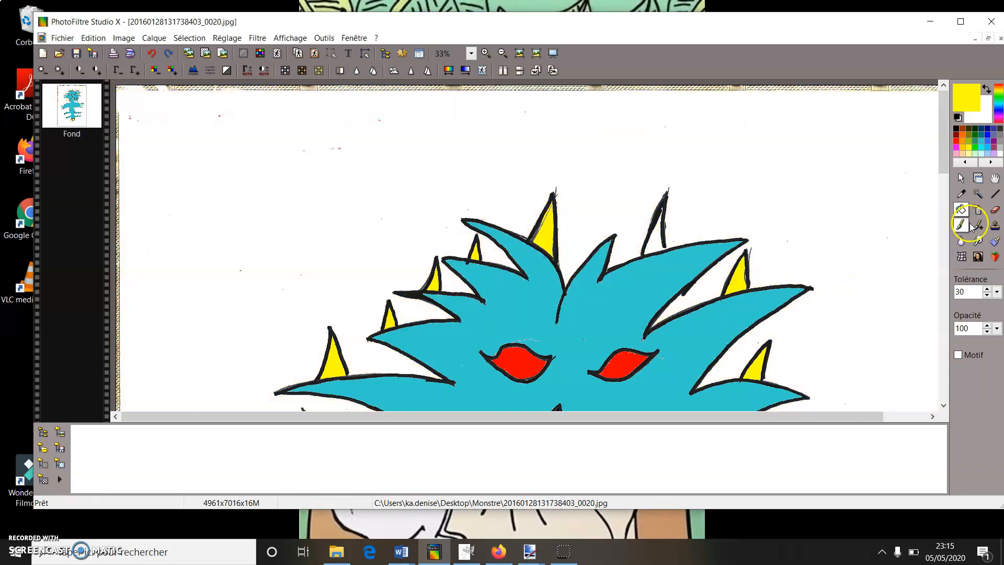
Close the outline gaps of the uncoloured top spike and the small spike on the head's left side with a black round brush
left_click(967, 225)
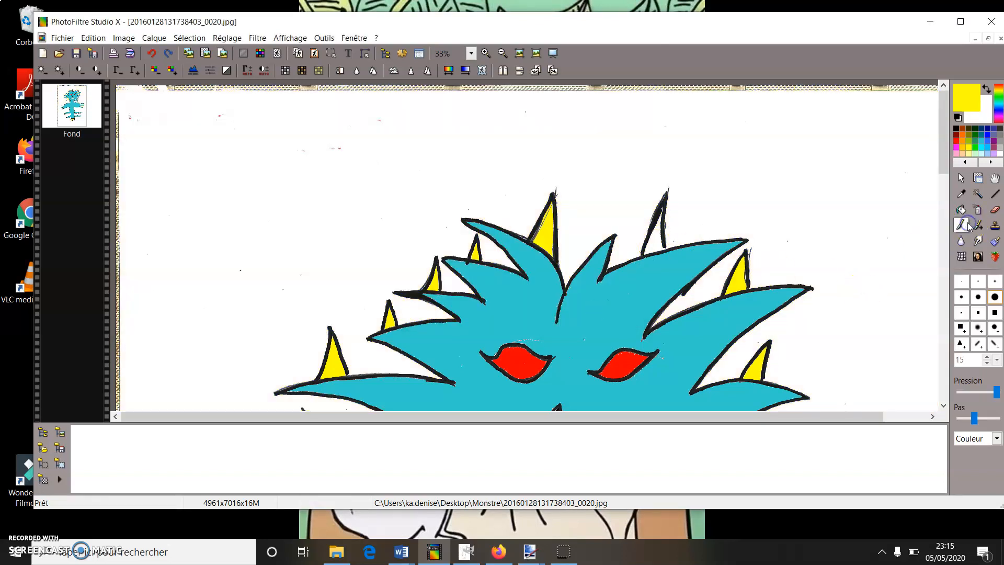
left_click(958, 127)
left_click(962, 298)
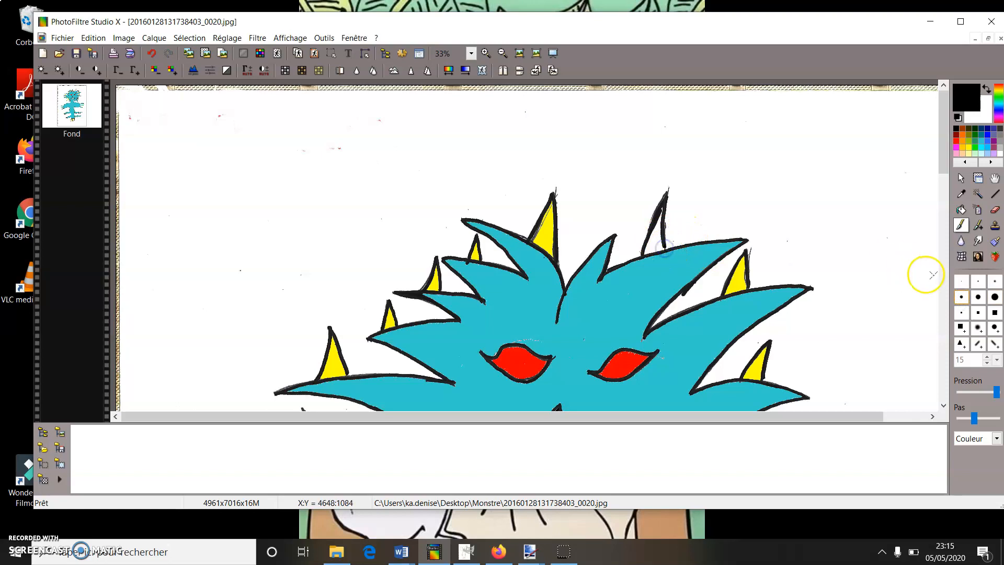
left_click(979, 297)
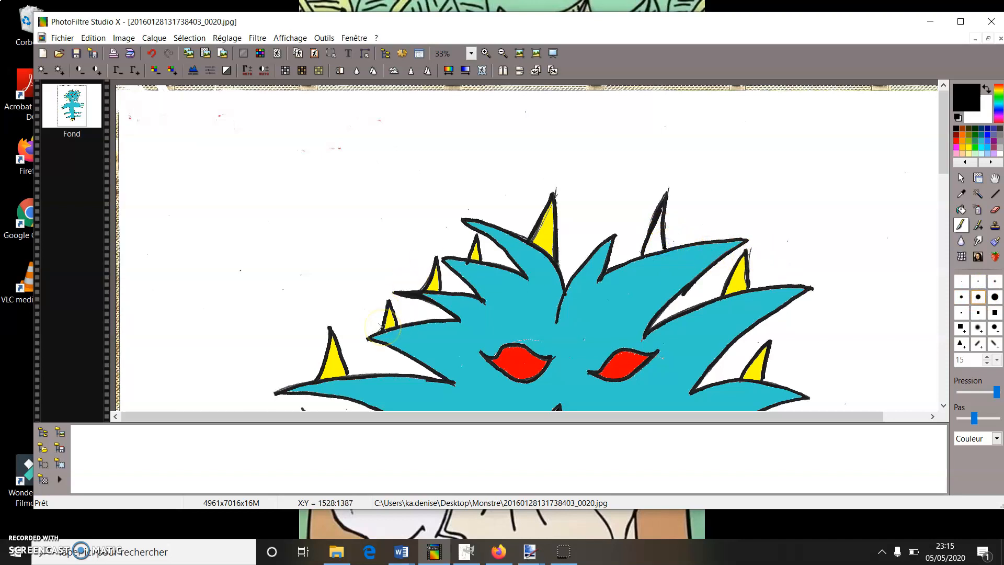
left_click_drag(942, 134, 942, 182)
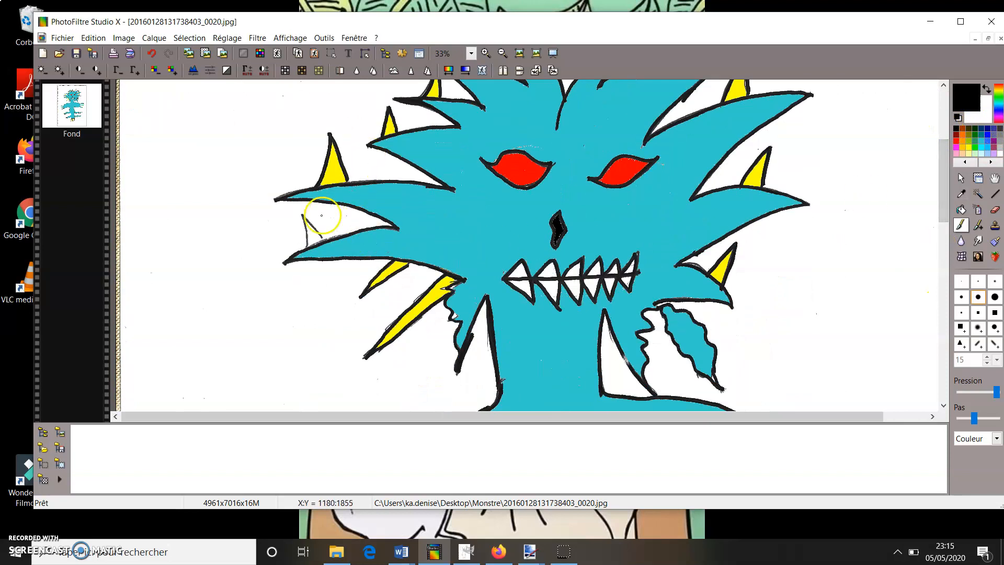
left_click_drag(320, 238, 324, 239)
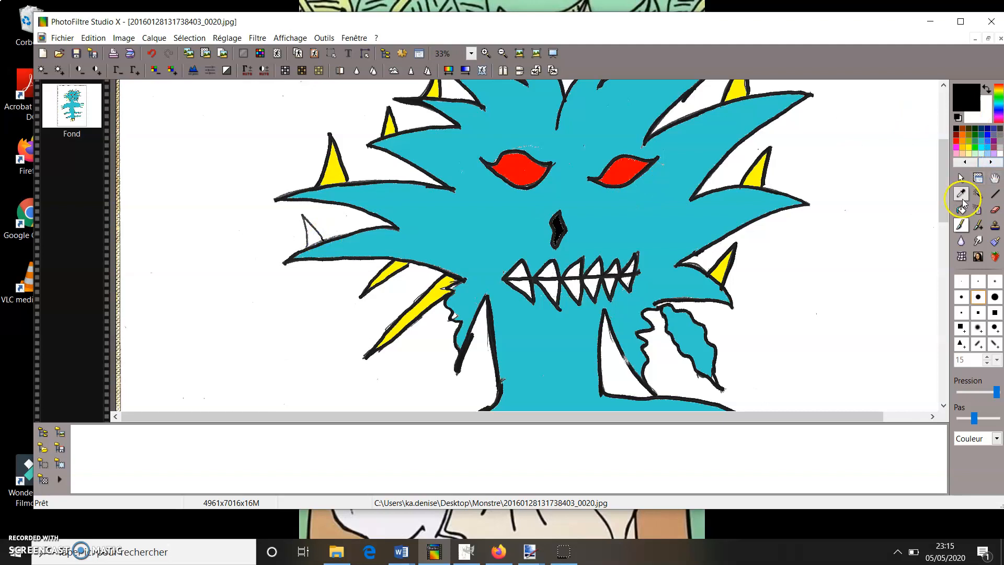
Fill the small spike on the head's left side and the uncoloured top spike with pale yellow
left_click(969, 150)
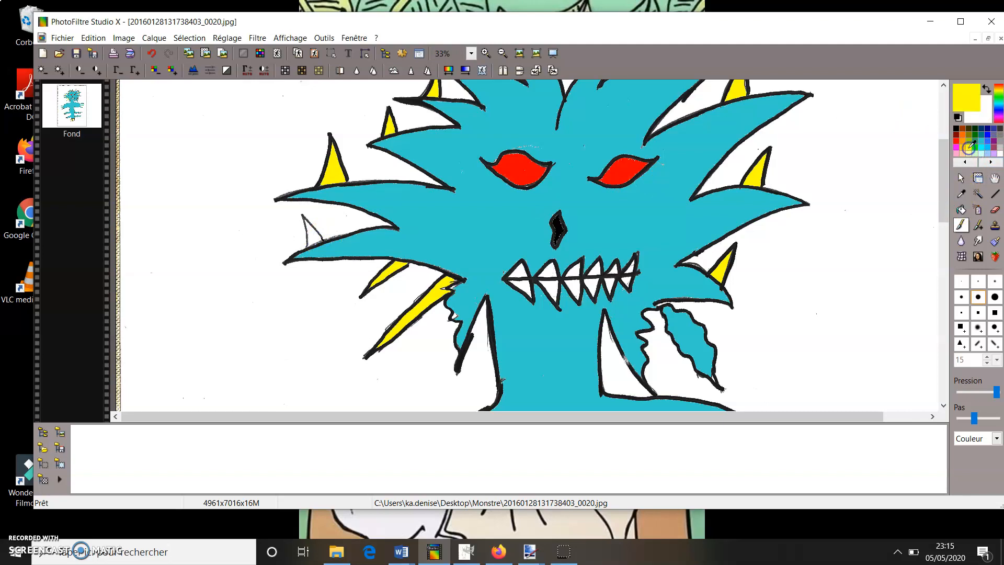
left_click(970, 153)
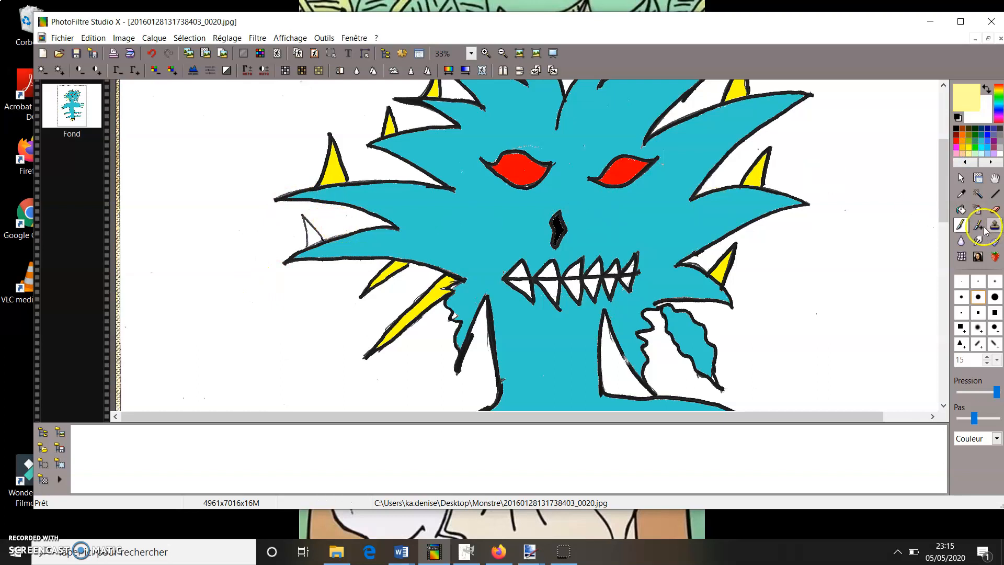
left_click(962, 210)
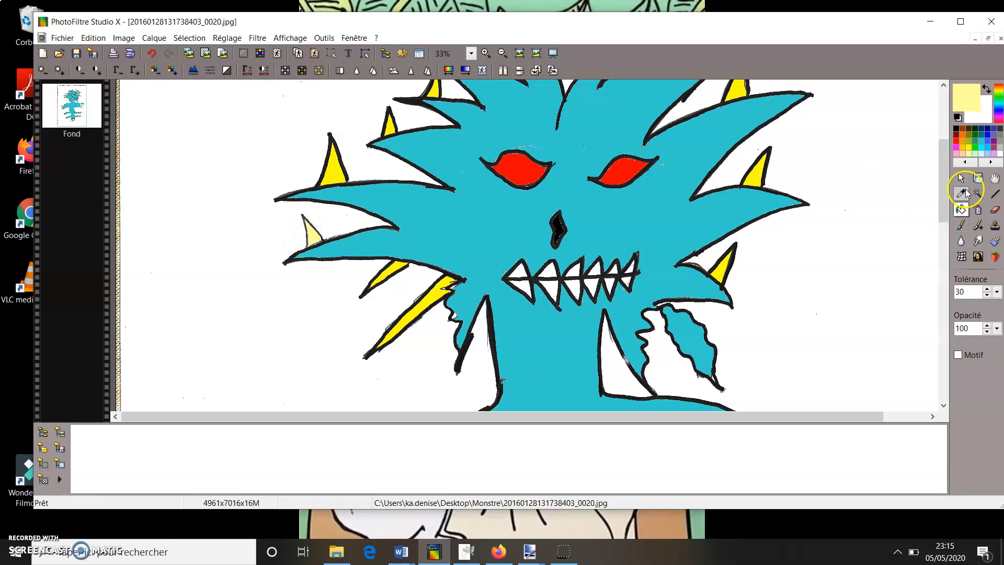
left_click_drag(940, 173, 938, 150)
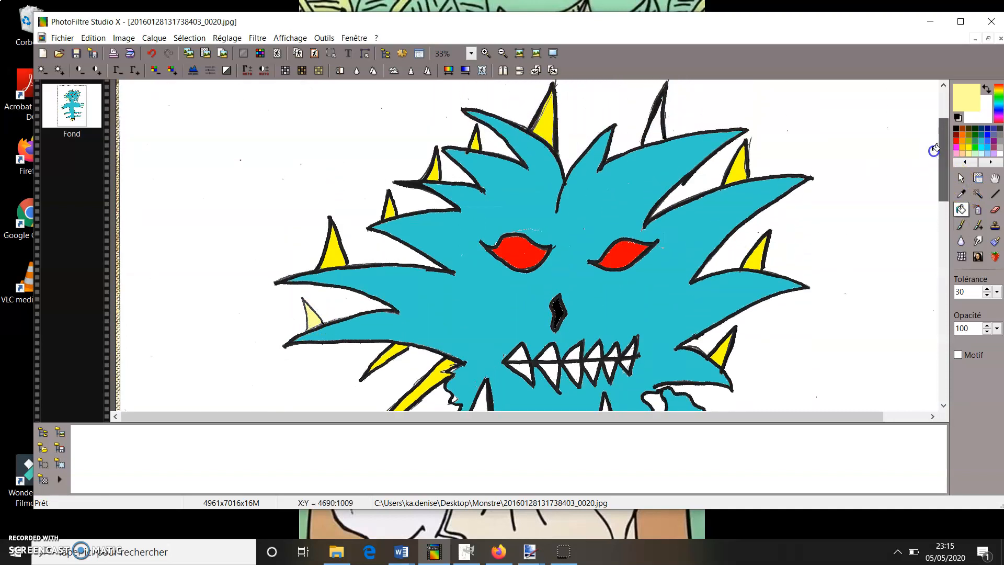
left_click(659, 132)
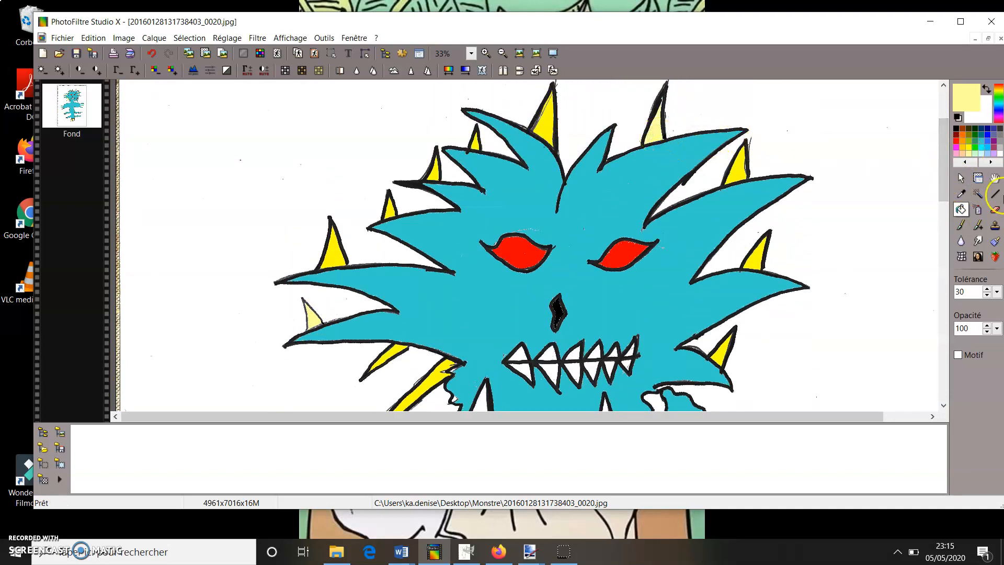
Paint a pale yellow dot and a larger black pupil in each red eye with the Brush tool
left_click(962, 225)
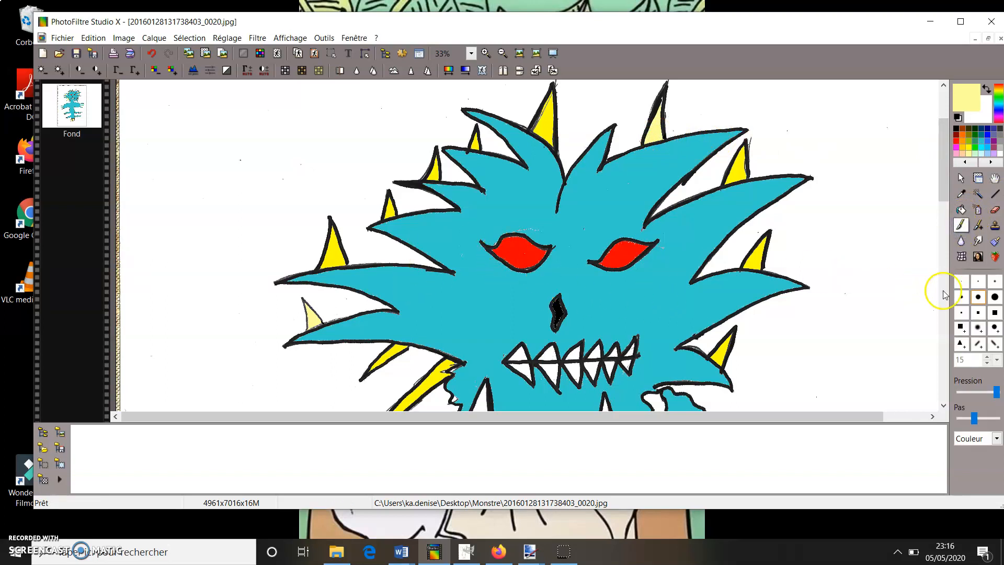
left_click(994, 298)
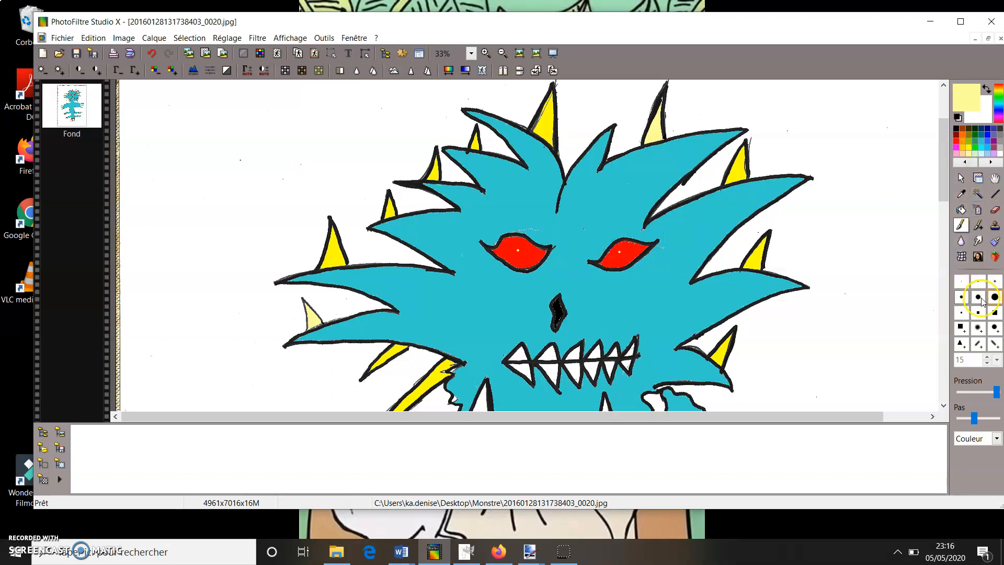
left_click(956, 132)
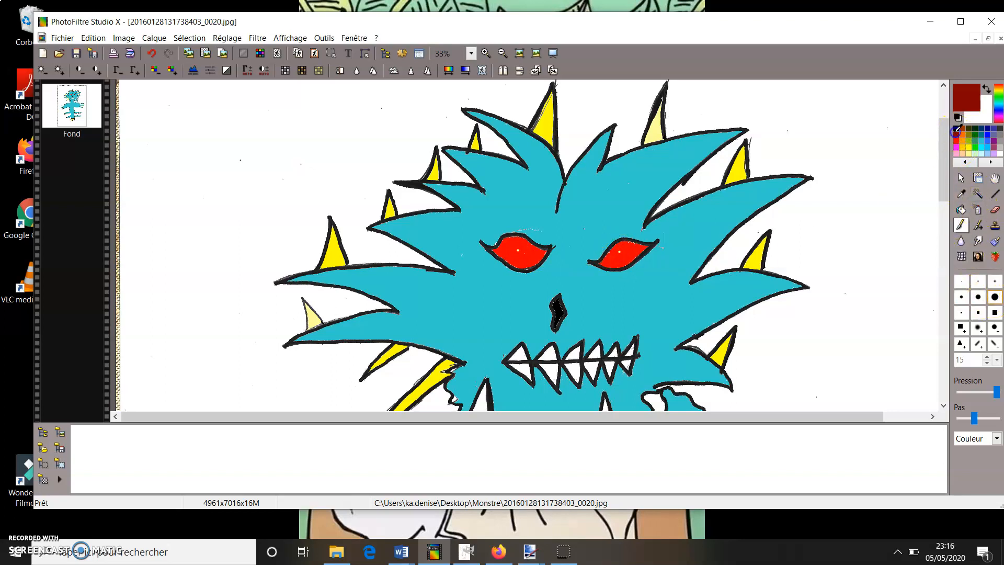
left_click(958, 128)
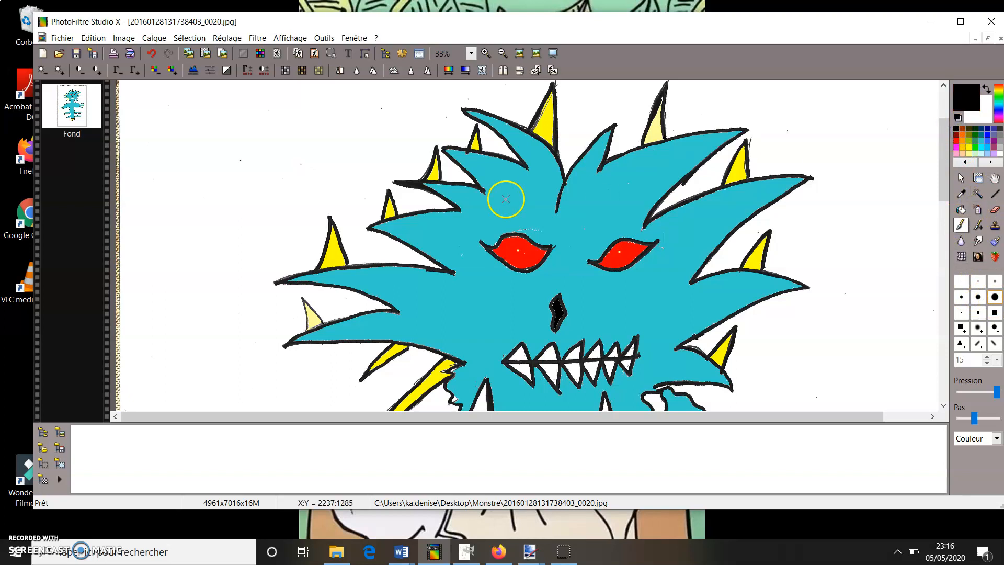
left_click(521, 255)
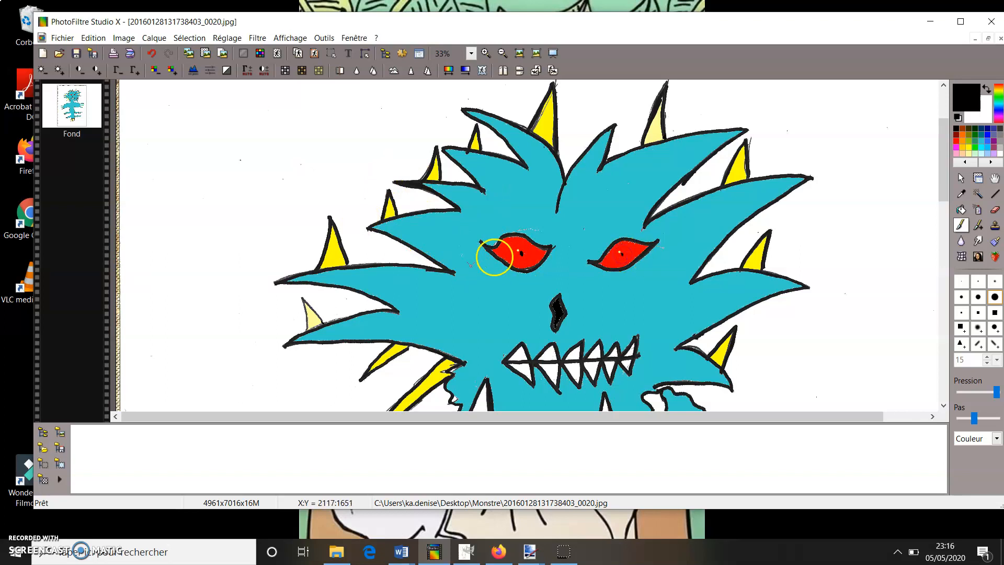
scroll(538, 215, "down", 3)
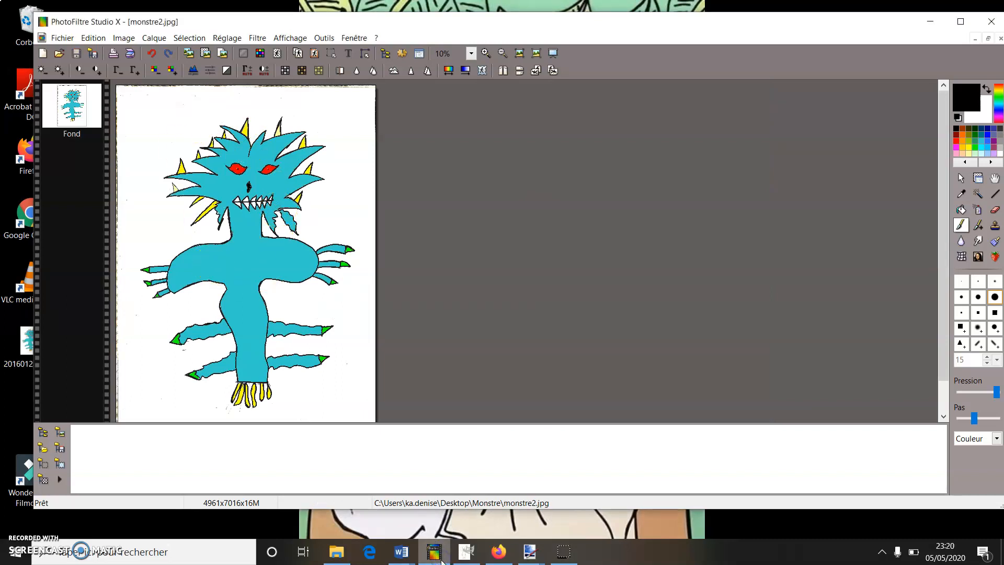
Start saving the coloured drawing under a new name and choose the Monstre folder on the desktop as location
left_click(440, 554)
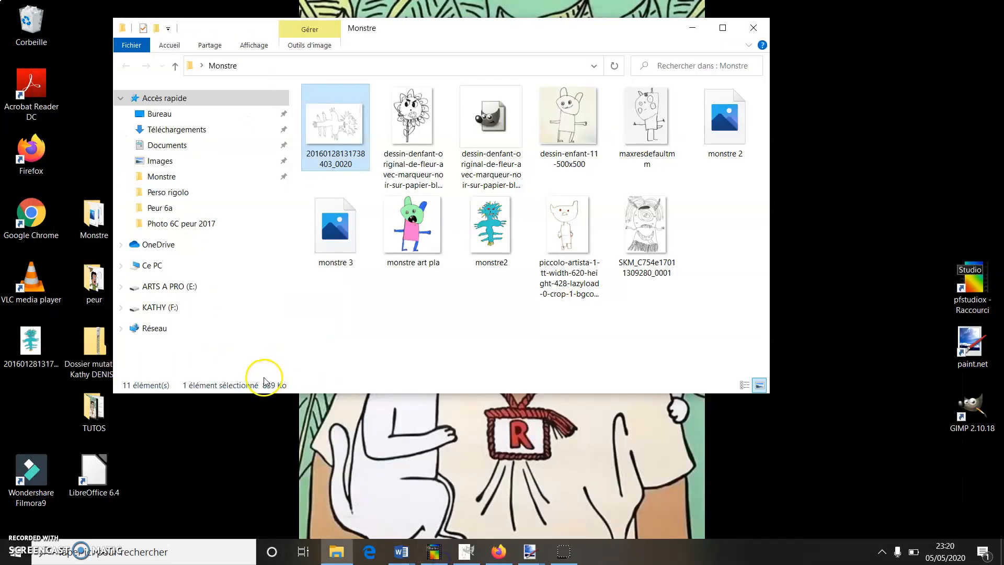
left_click(438, 559)
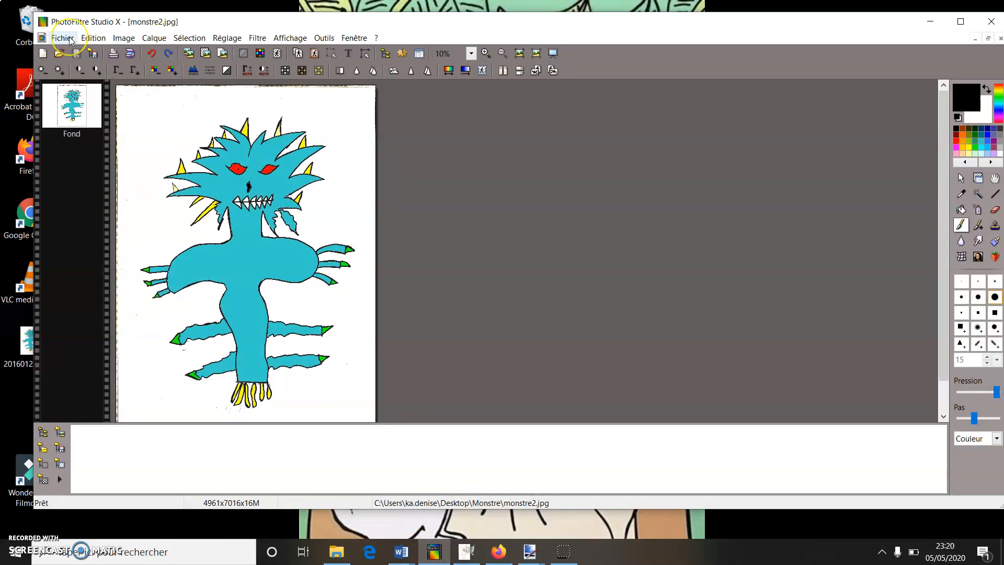
left_click(63, 38)
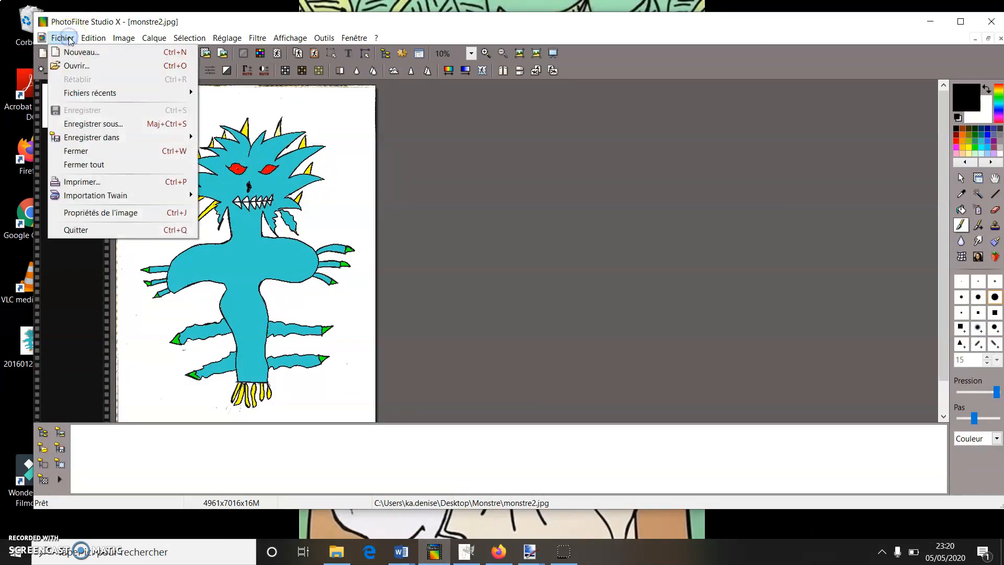
left_click(83, 124)
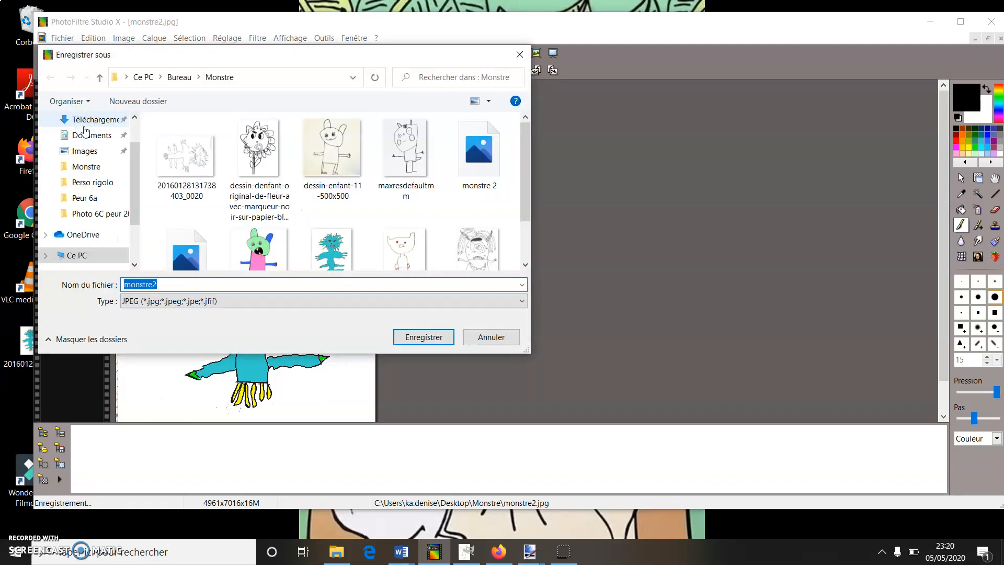
left_click(134, 128)
left_click(100, 148)
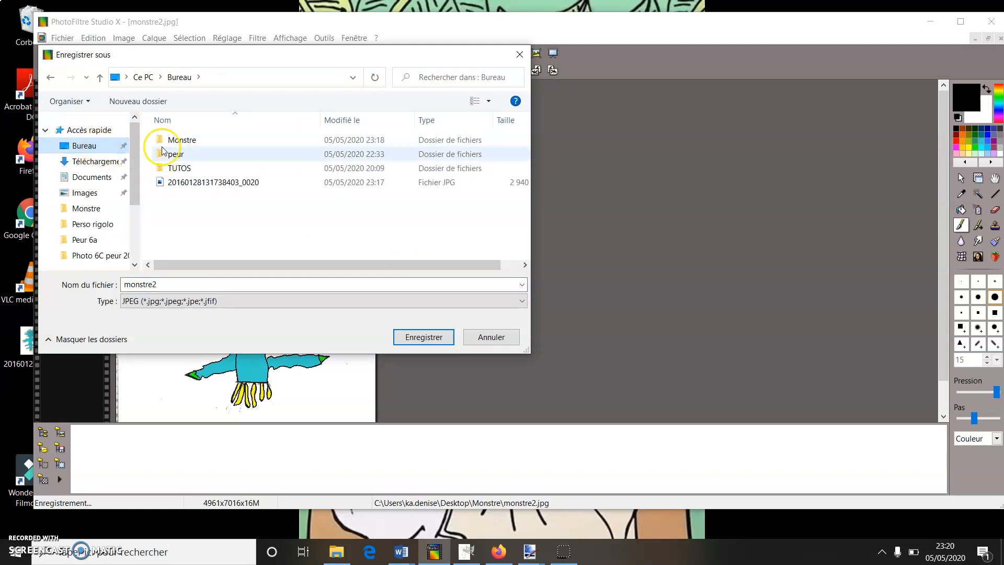
left_click(184, 140)
double_click(184, 140)
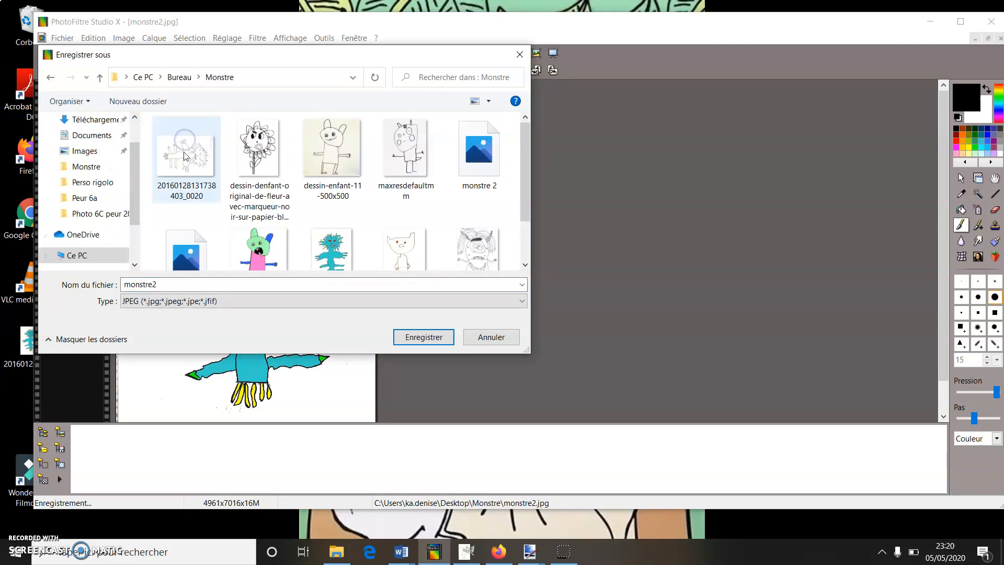
Save the drawing as monstre3 in JPEG format, standard format with compression 100, and minimise the program window
left_click(183, 289)
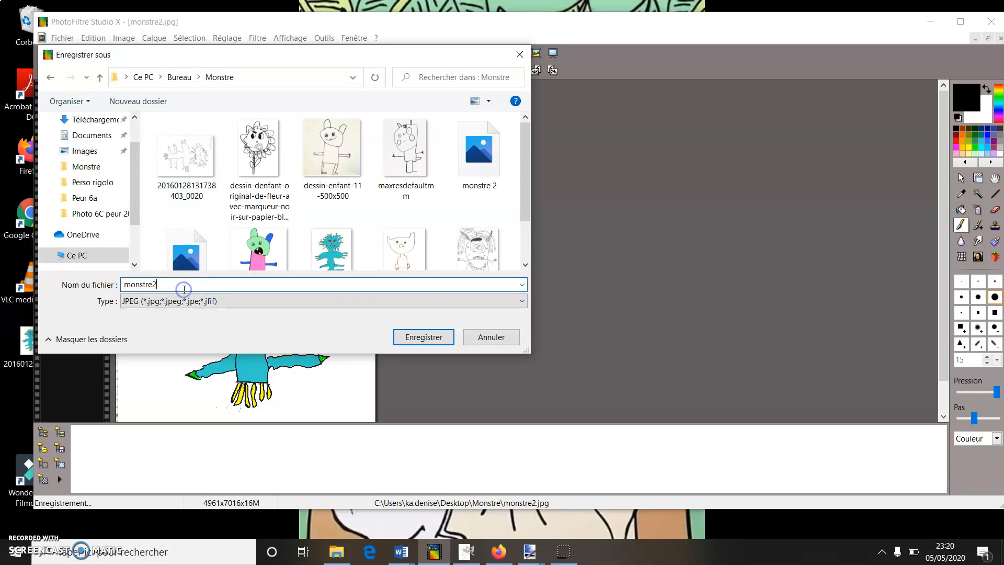
key("BackSpace")
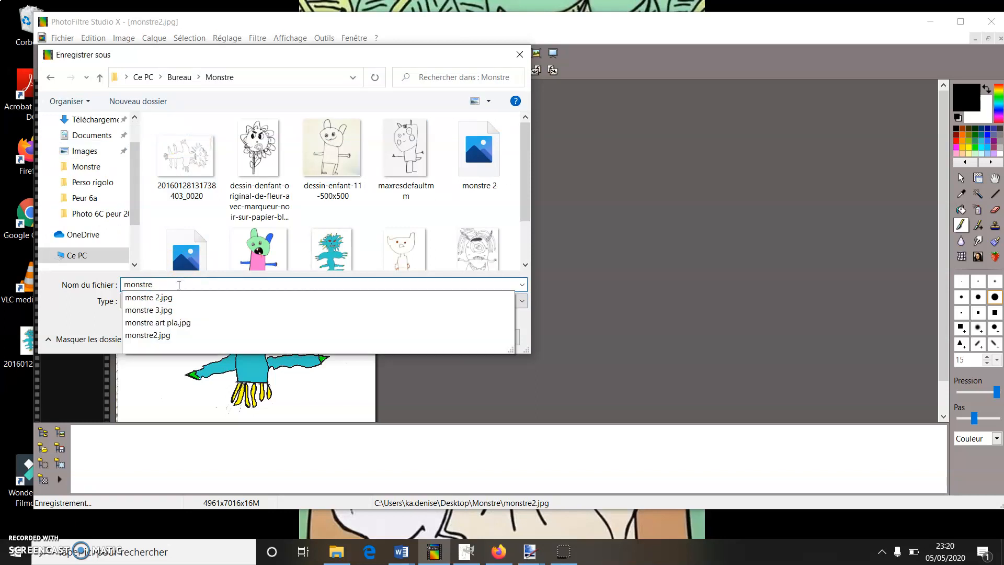
type("3")
left_click(176, 302)
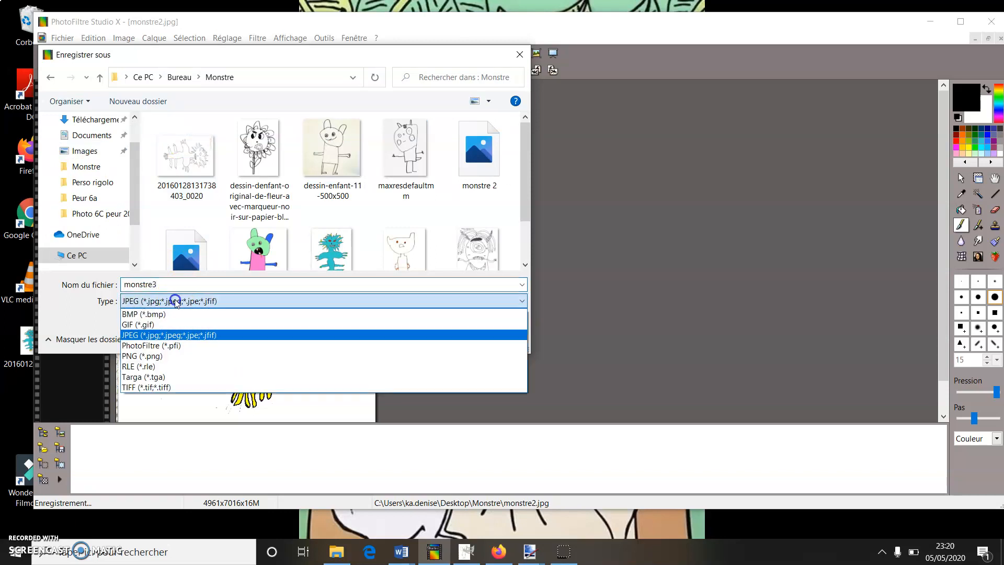
left_click(174, 335)
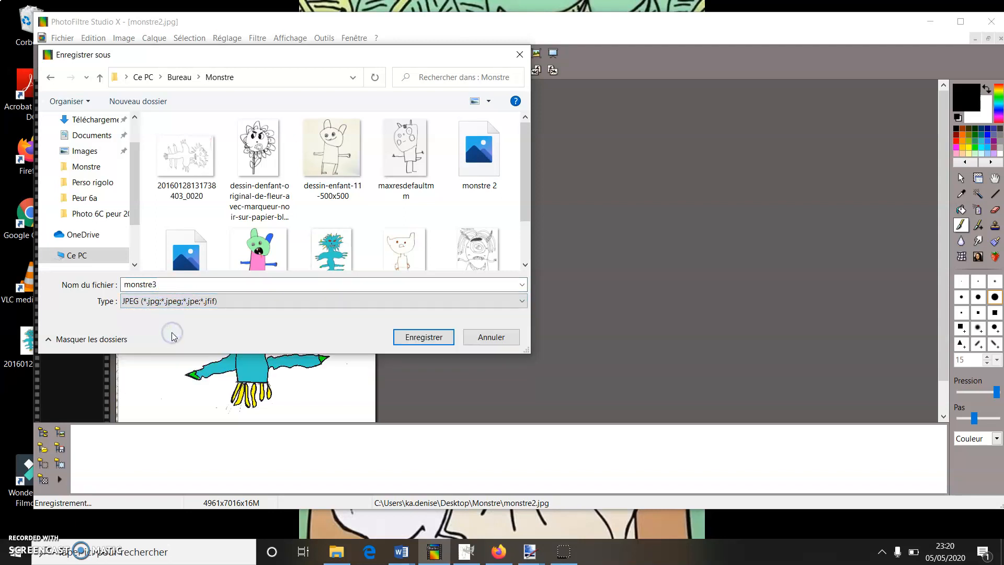
left_click(428, 336)
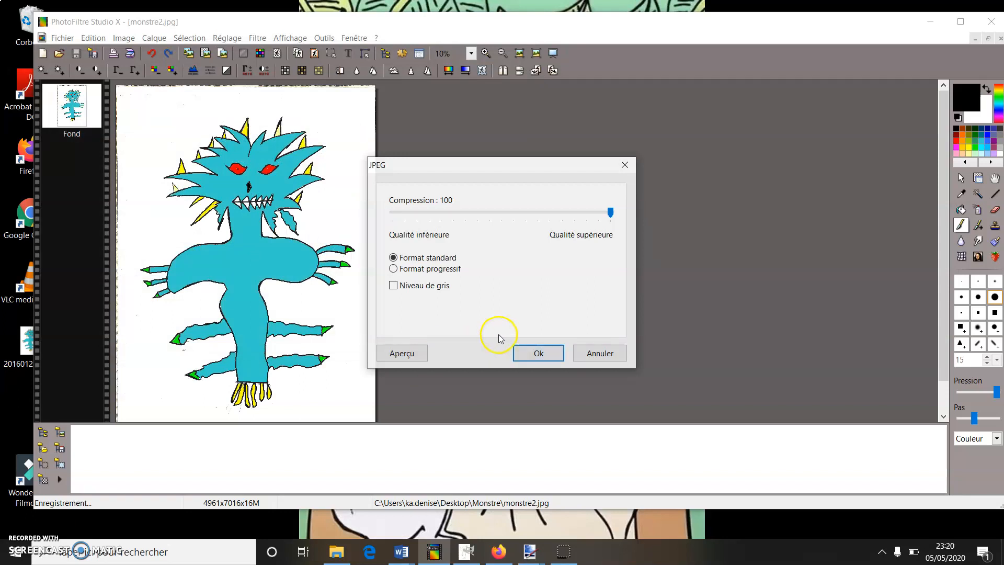
left_click(529, 348)
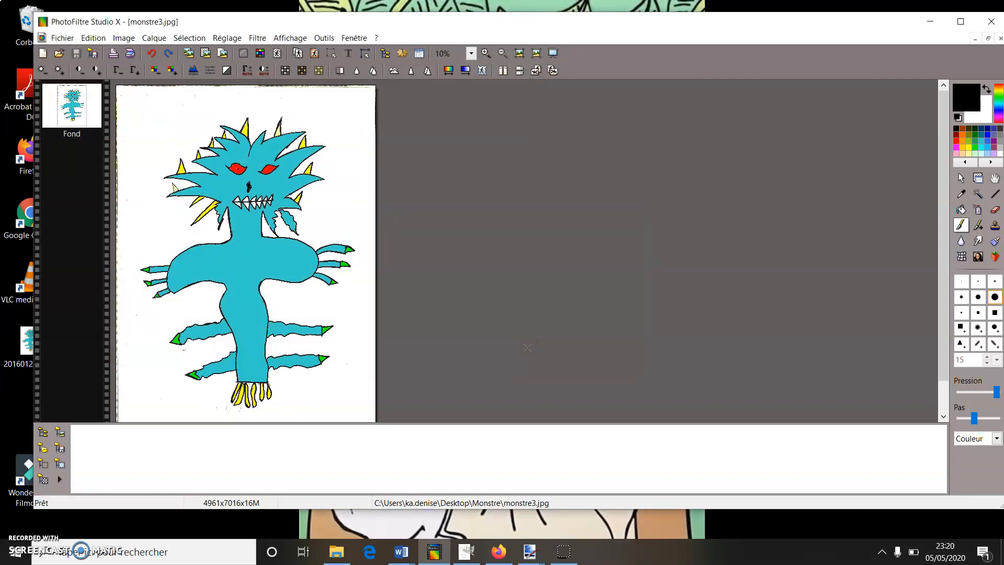
left_click(991, 22)
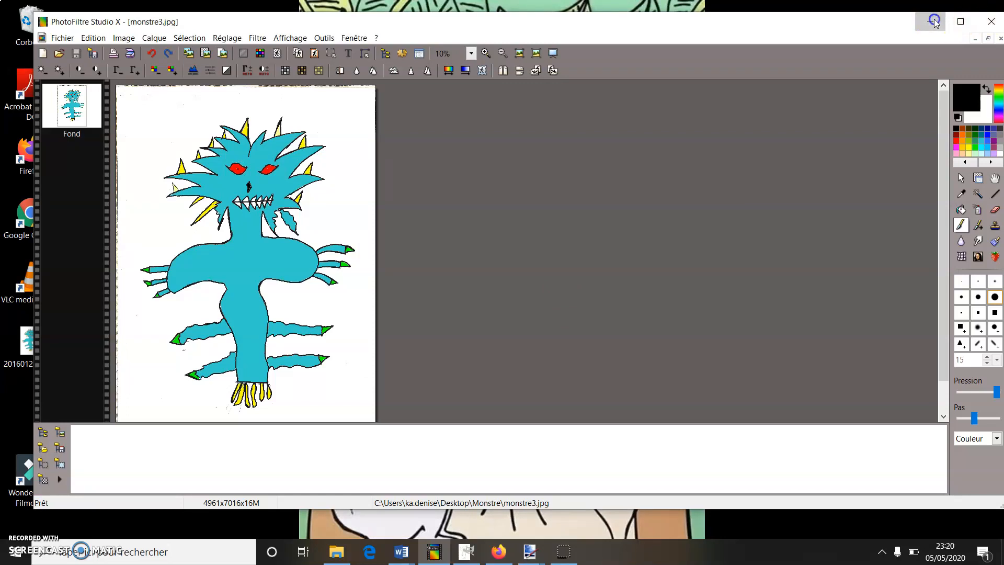